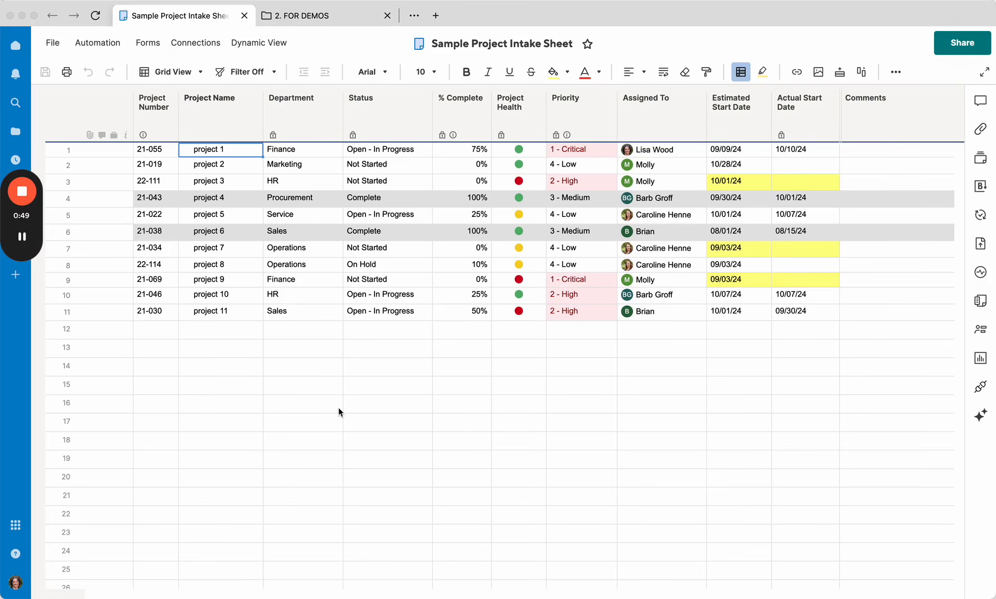
{"action": "left_click", "coordinate": [329, 17]}
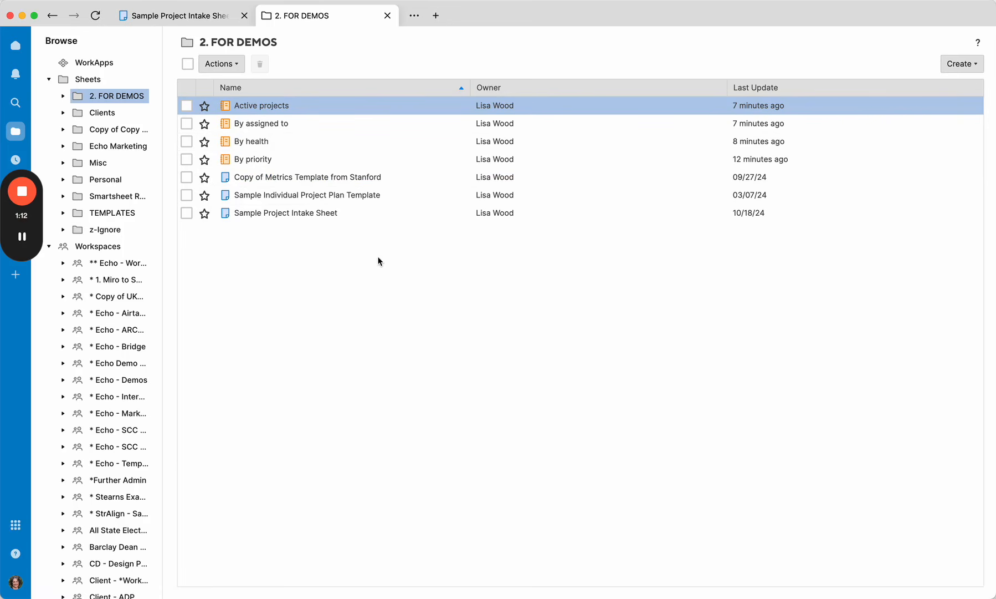
{"action": "left_click", "coordinate": [182, 16]}
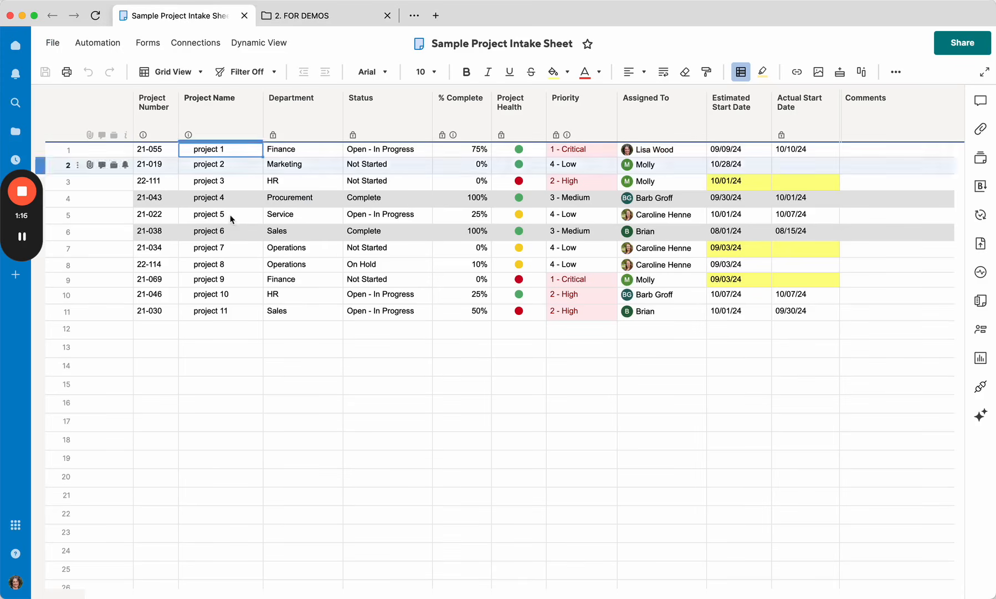
{"action": "left_click", "coordinate": [52, 45]}
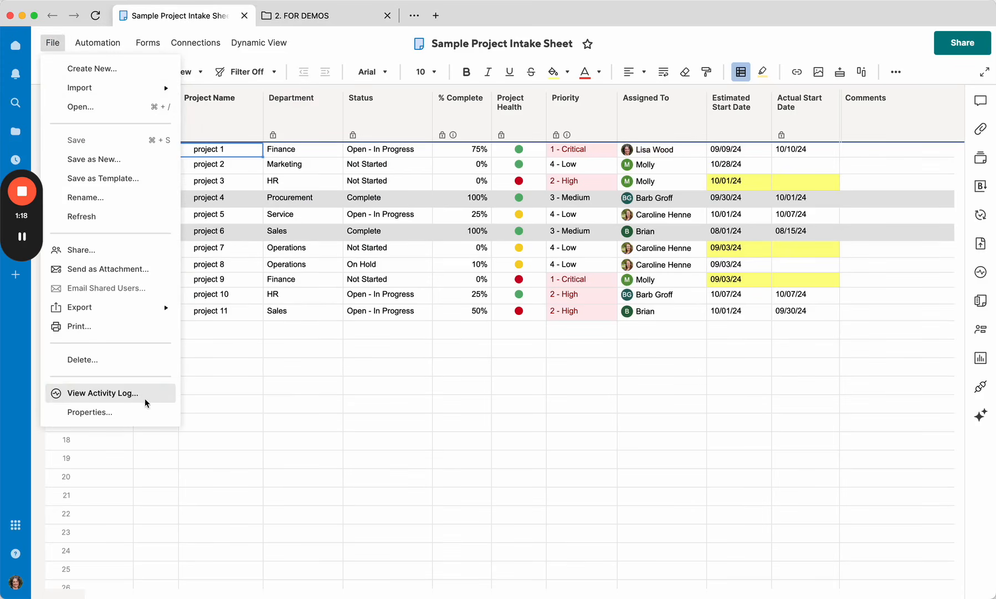
{"action": "left_click", "coordinate": [115, 67]}
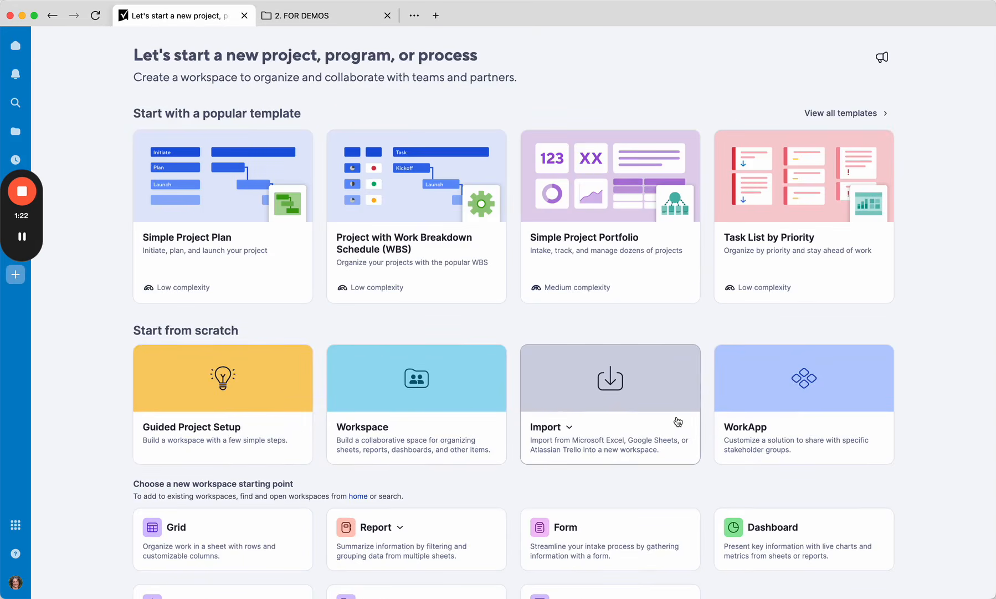
{"action": "scroll", "coordinate": [678, 421], "scroll_direction": "down", "scroll_amount": 3}
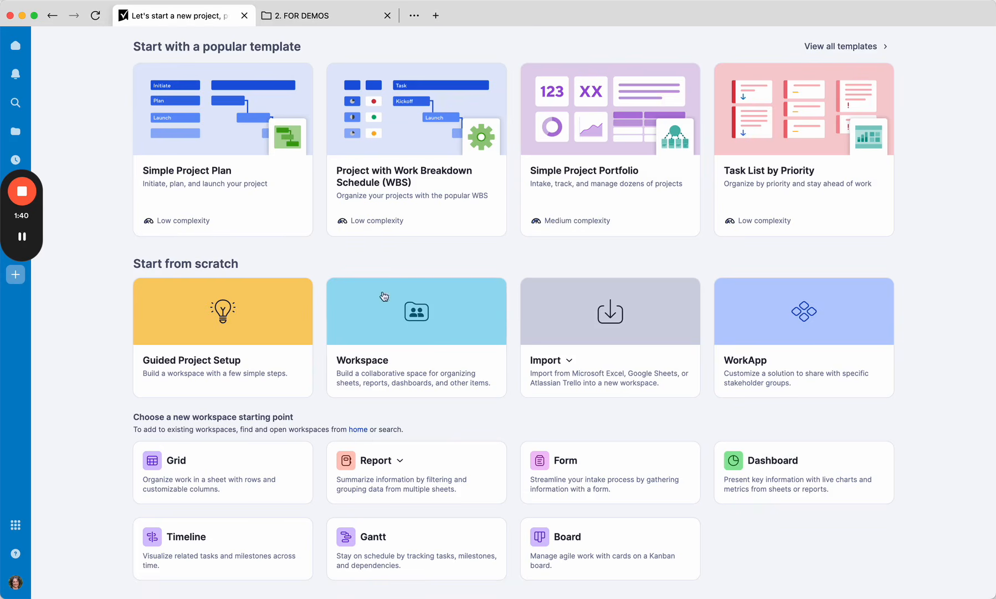
{"action": "left_click", "coordinate": [53, 16]}
{"action": "left_click", "coordinate": [302, 17]}
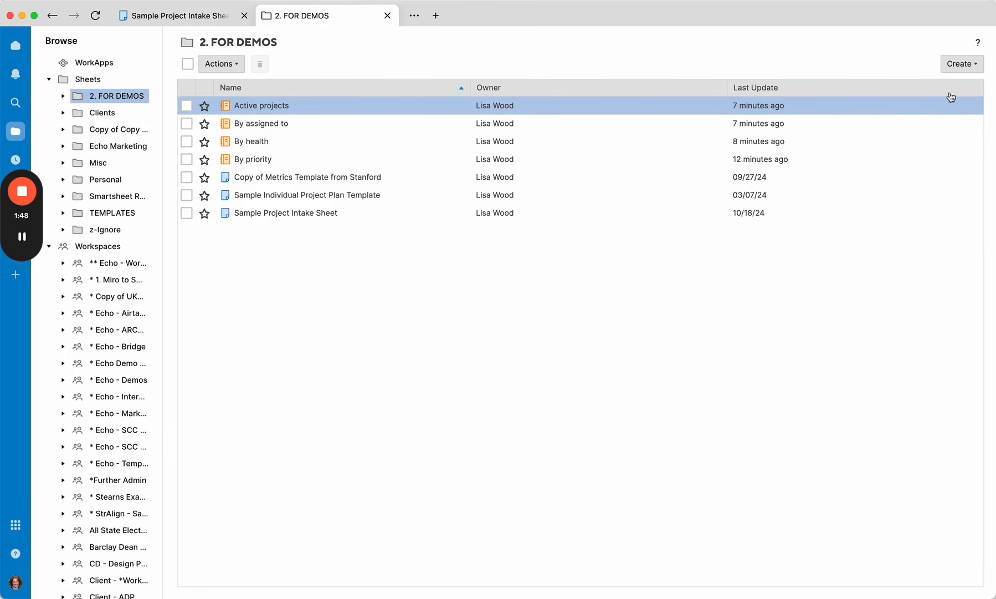
Step: Create a new dashboard named Sample project dashboard in the 2. FOR DEMOS folder
{"action": "left_click", "coordinate": [967, 66]}
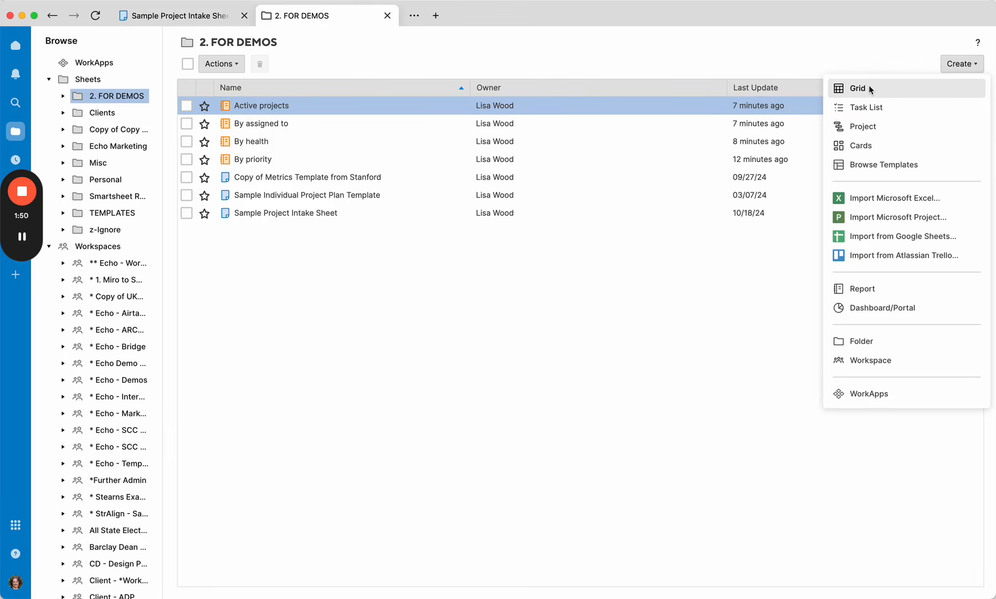
{"action": "left_click", "coordinate": [866, 308]}
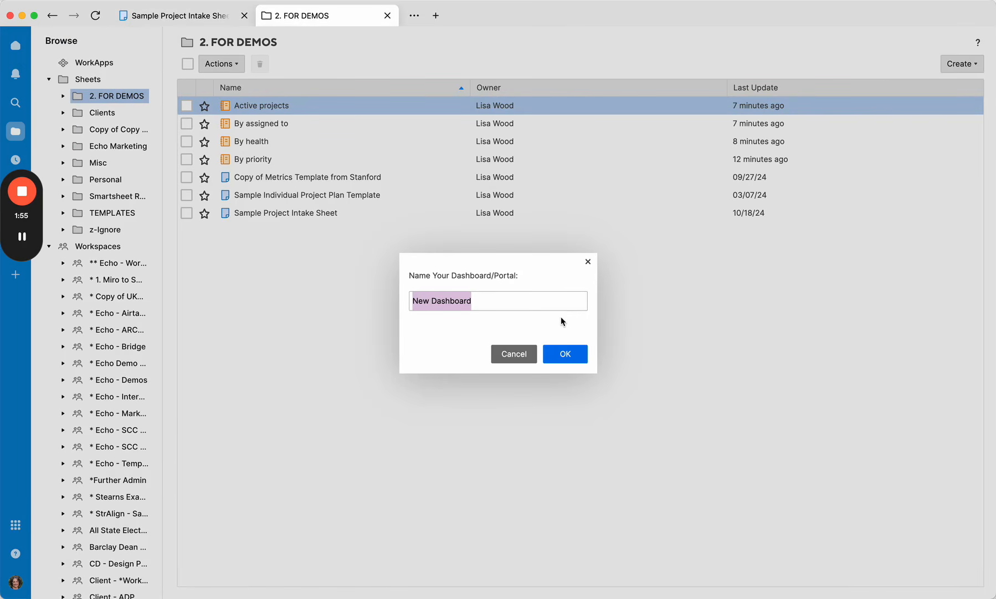
{"action": "type", "text": "Sample project dashboard"}
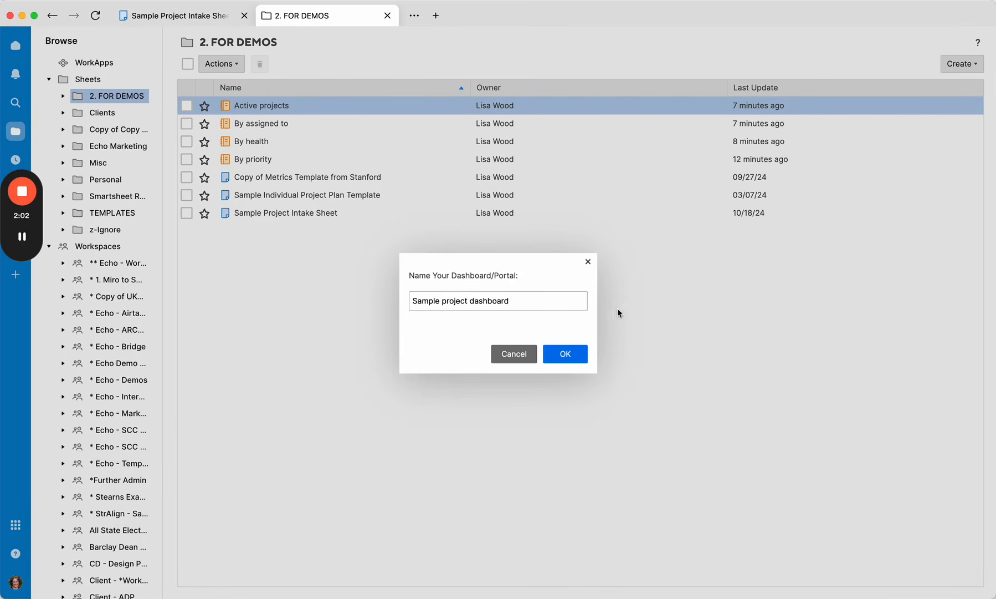
{"action": "left_click", "coordinate": [567, 355]}
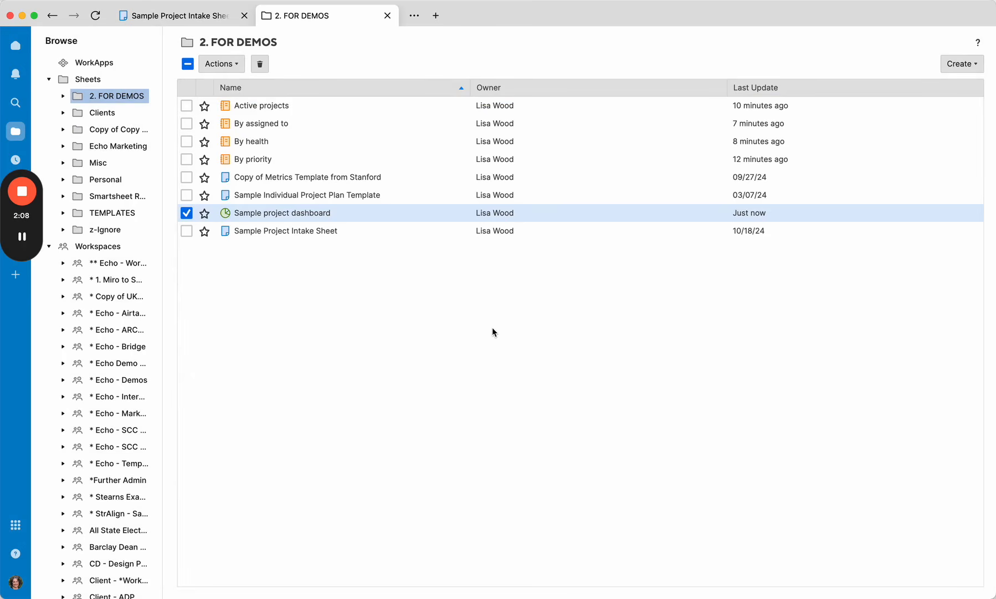
Step: Open the Sample project dashboard and add a Shortcut widget to it
{"action": "left_click", "coordinate": [268, 215]}
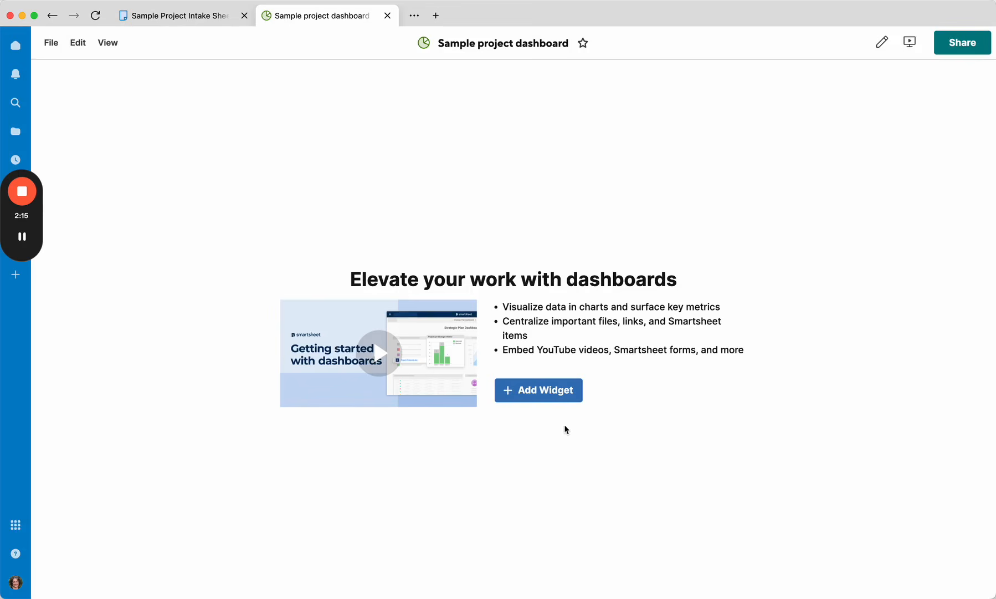
{"action": "left_click", "coordinate": [544, 393]}
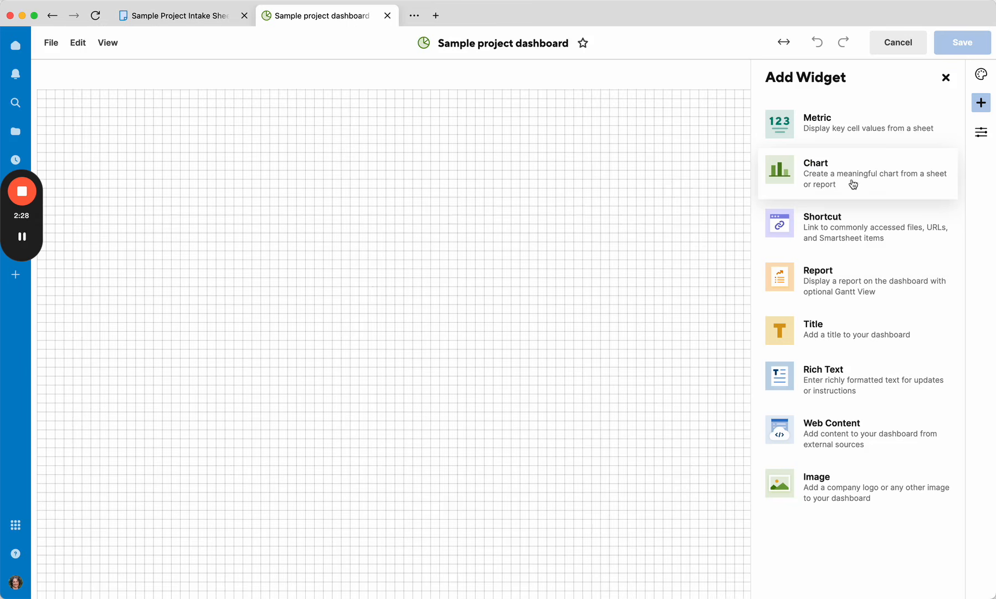
{"action": "left_click", "coordinate": [859, 241]}
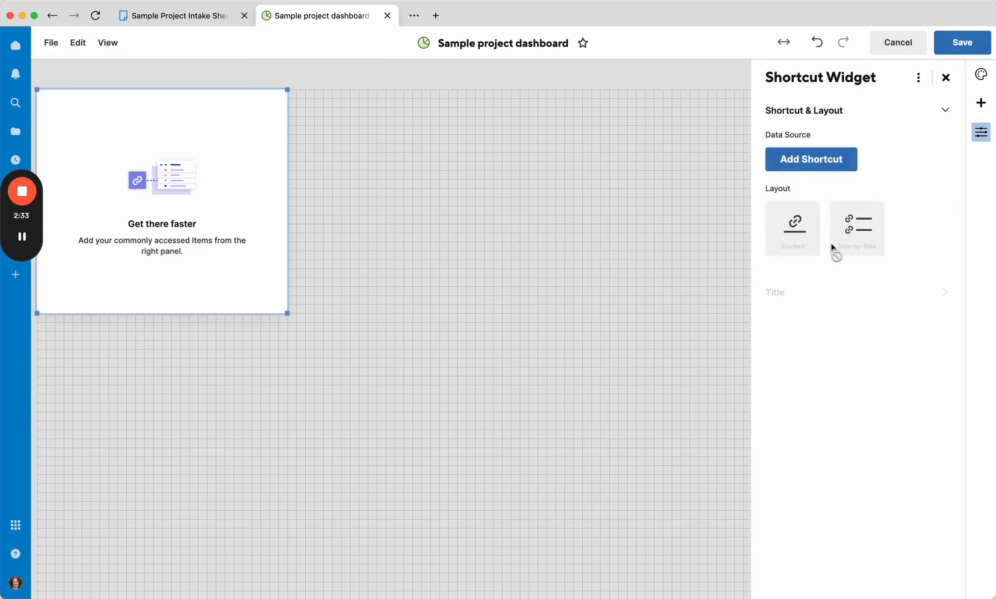
{"action": "left_click", "coordinate": [801, 155]}
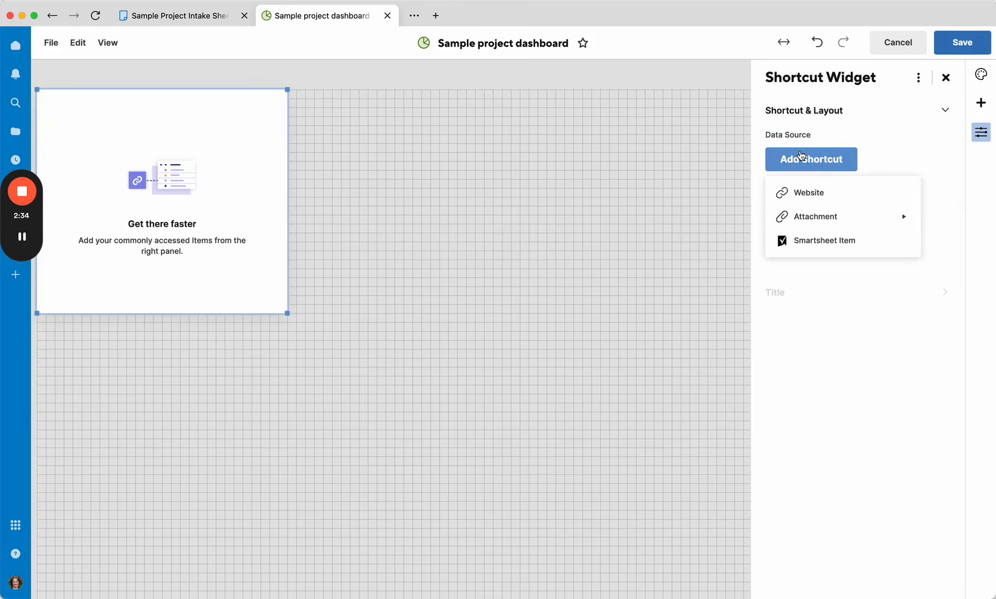
{"action": "left_click", "coordinate": [812, 195]}
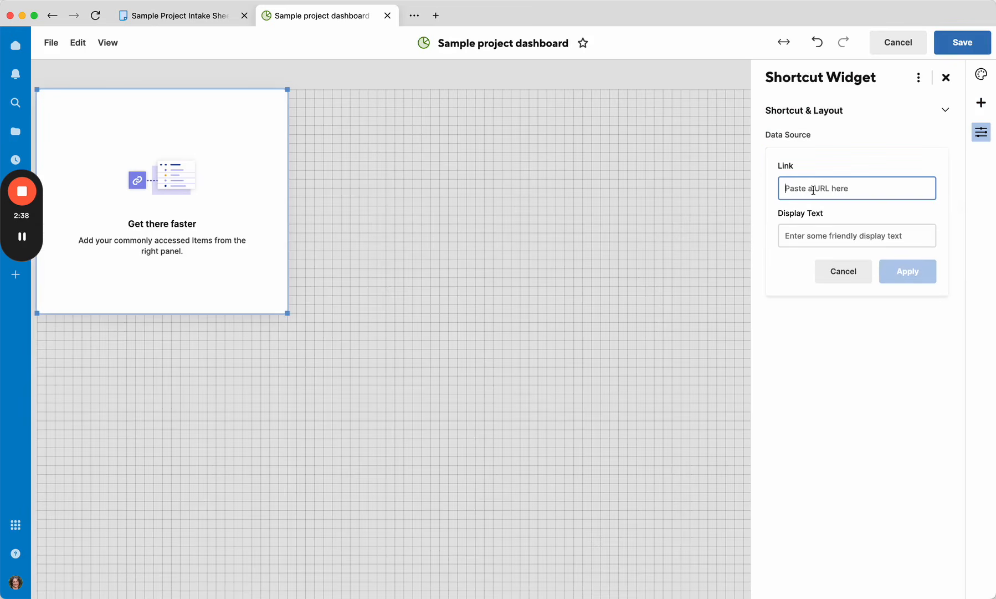
{"action": "type", "text": "http://google.com"}
{"action": "key", "text": "Return"}
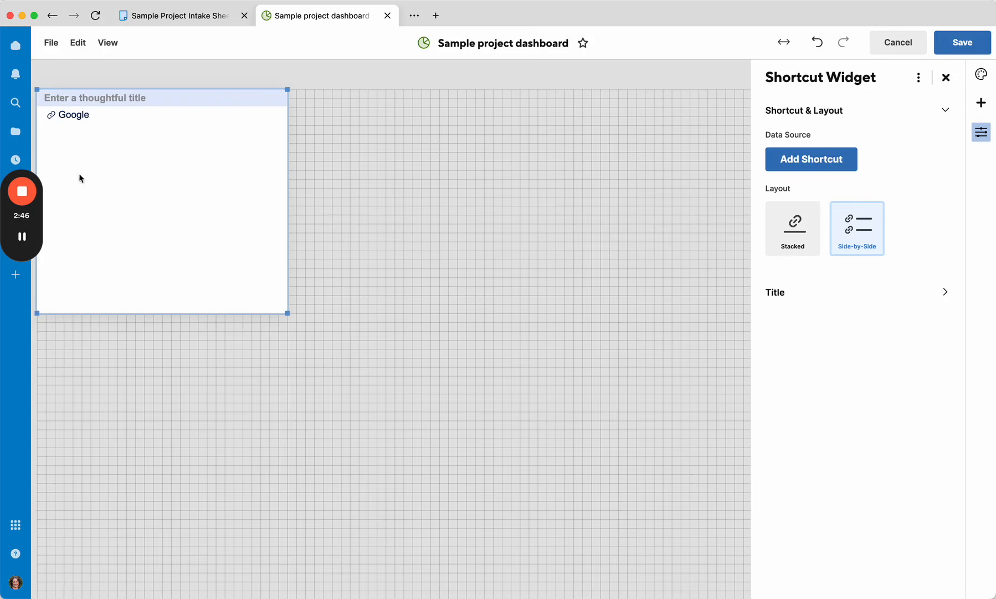
Step: Add a Smartsheet item shortcut to the Sample Project Intake Sheet, found by searching for it
{"action": "left_click", "coordinate": [804, 173]}
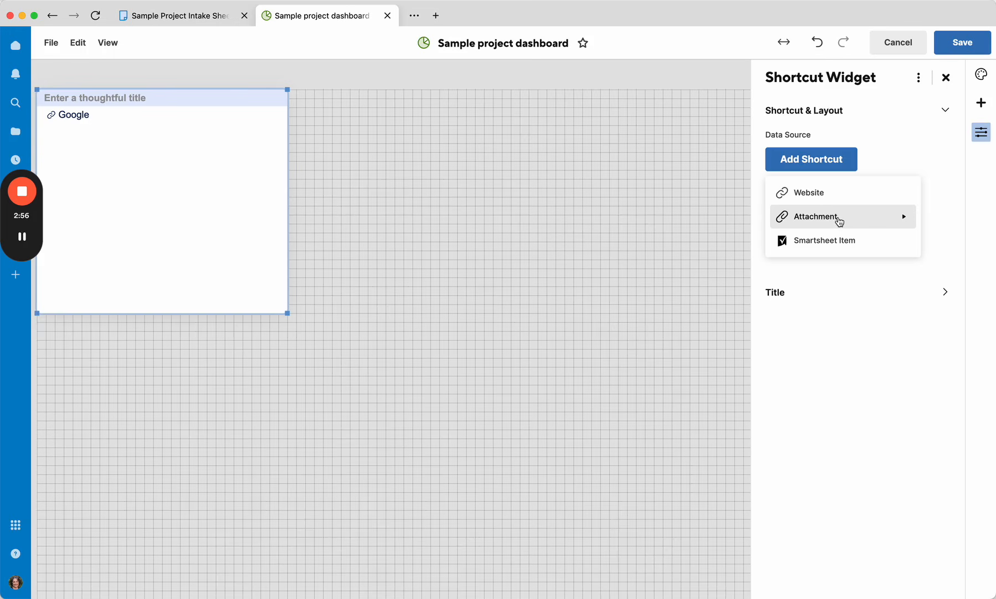
{"action": "left_click", "coordinate": [822, 242]}
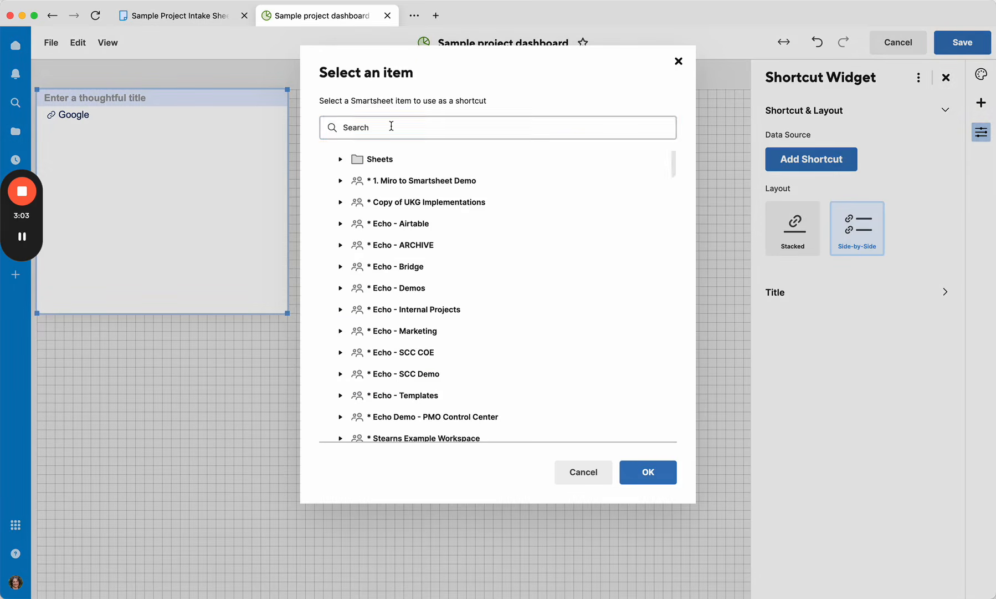
{"action": "type", "text": "sample project in"}
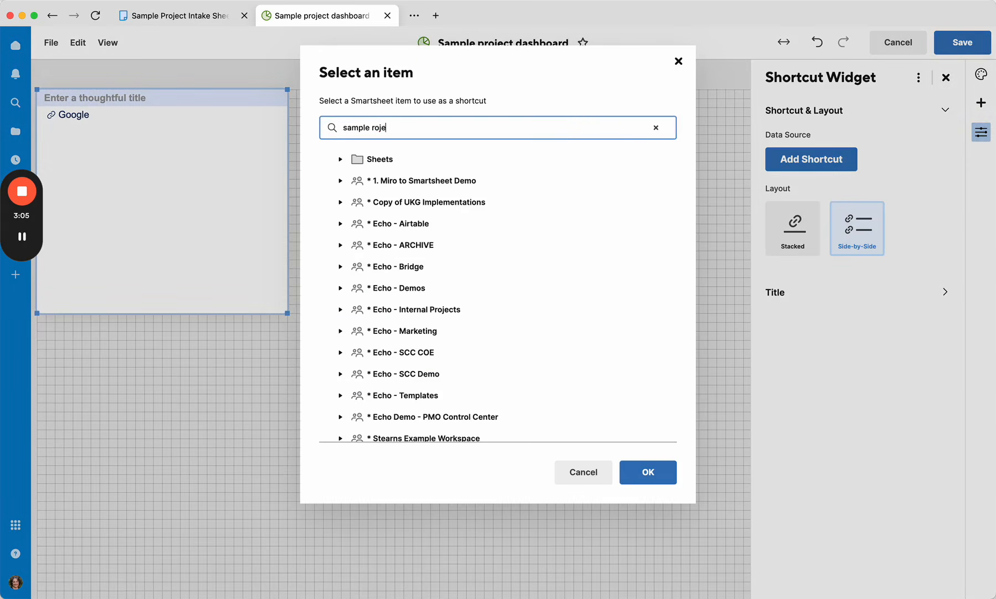
{"action": "type", "text": "take sheet"}
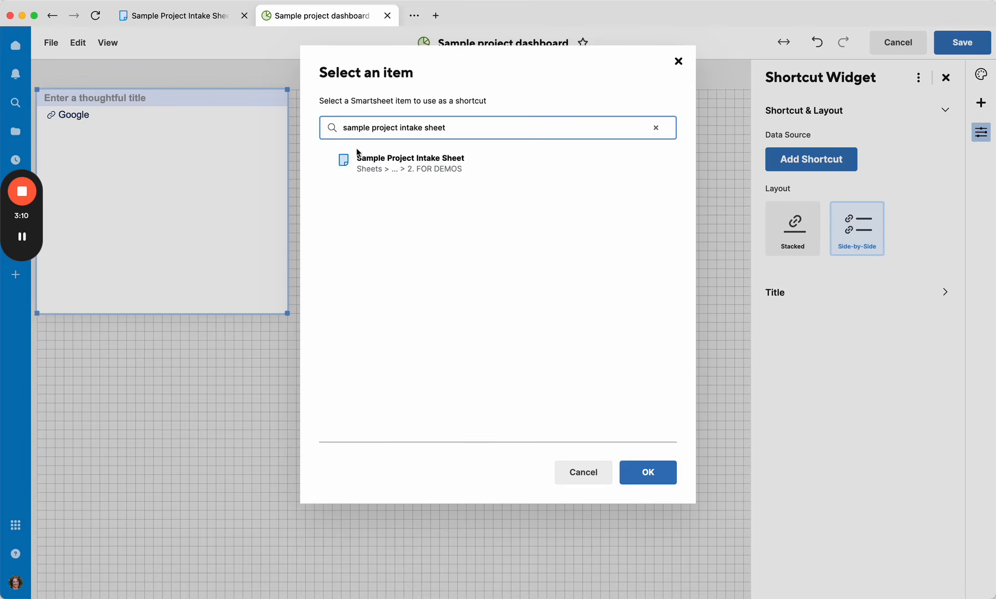
{"action": "left_click", "coordinate": [379, 167]}
{"action": "left_click", "coordinate": [649, 473]}
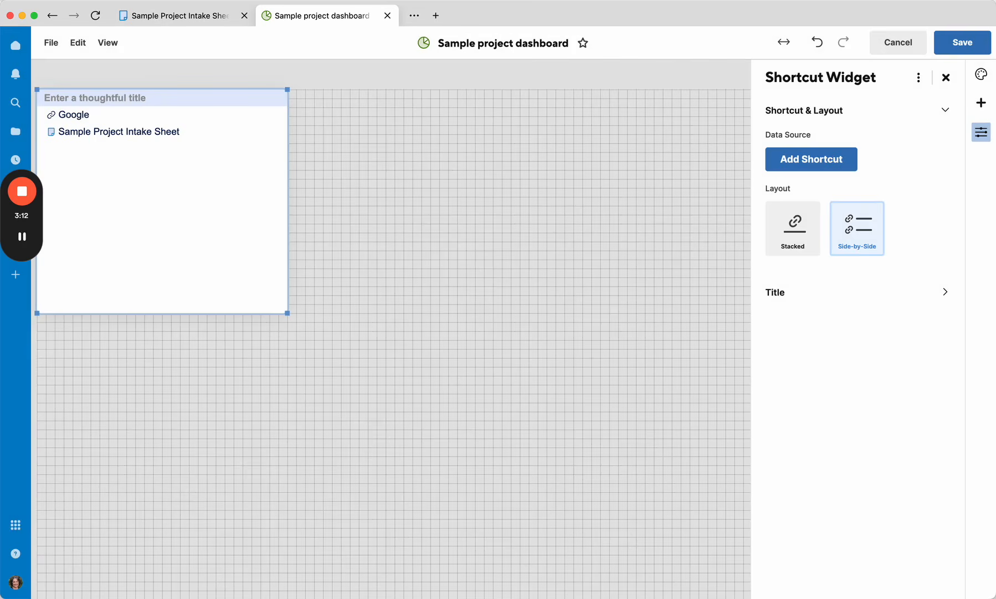
{"action": "left_click", "coordinate": [186, 17]}
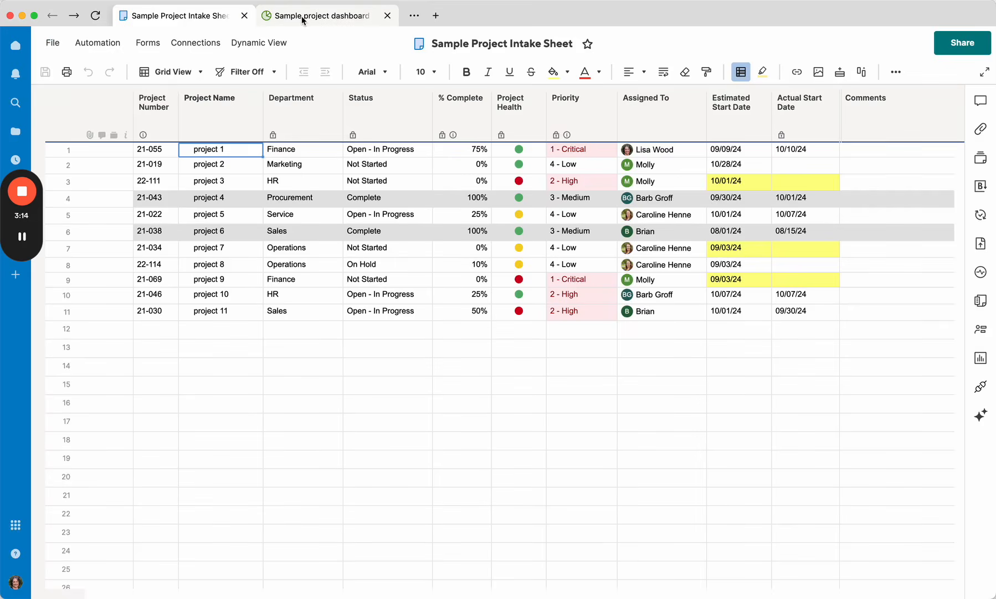
{"action": "left_click", "coordinate": [303, 18]}
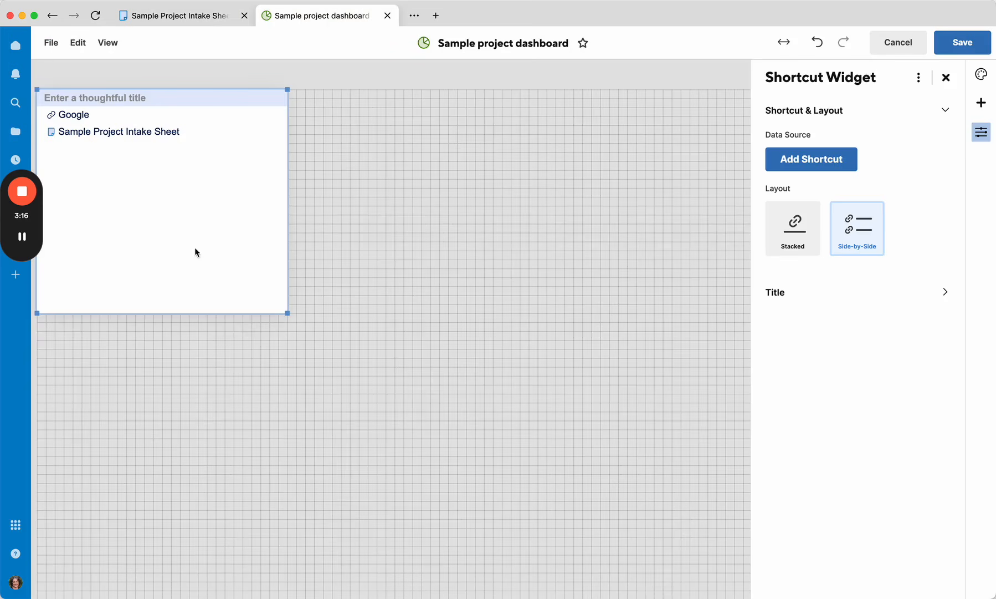
Step: Title the shortcut widget Quick Links
{"action": "left_click", "coordinate": [137, 98]}
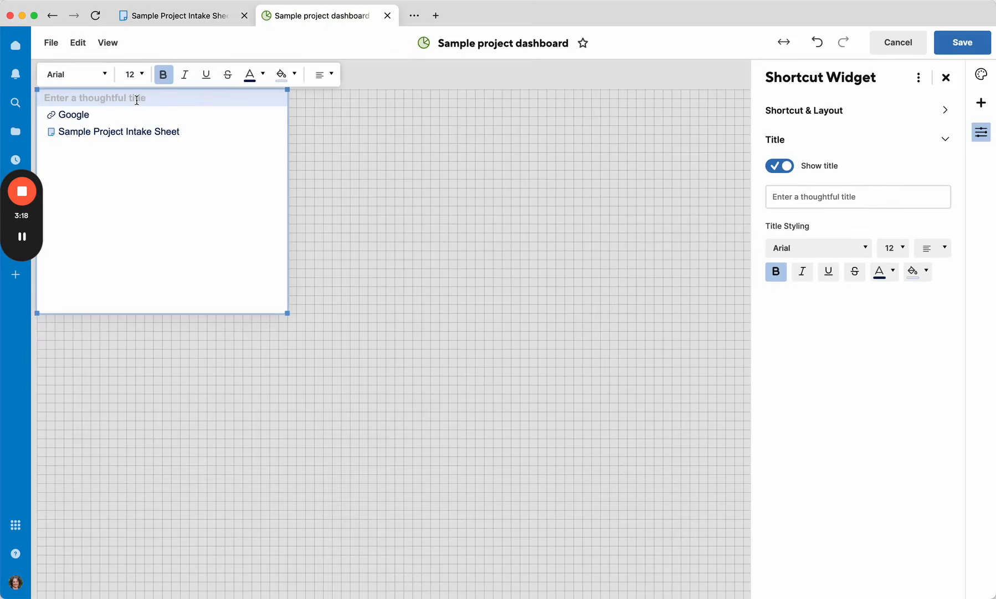
{"action": "type", "text": "Qui"}
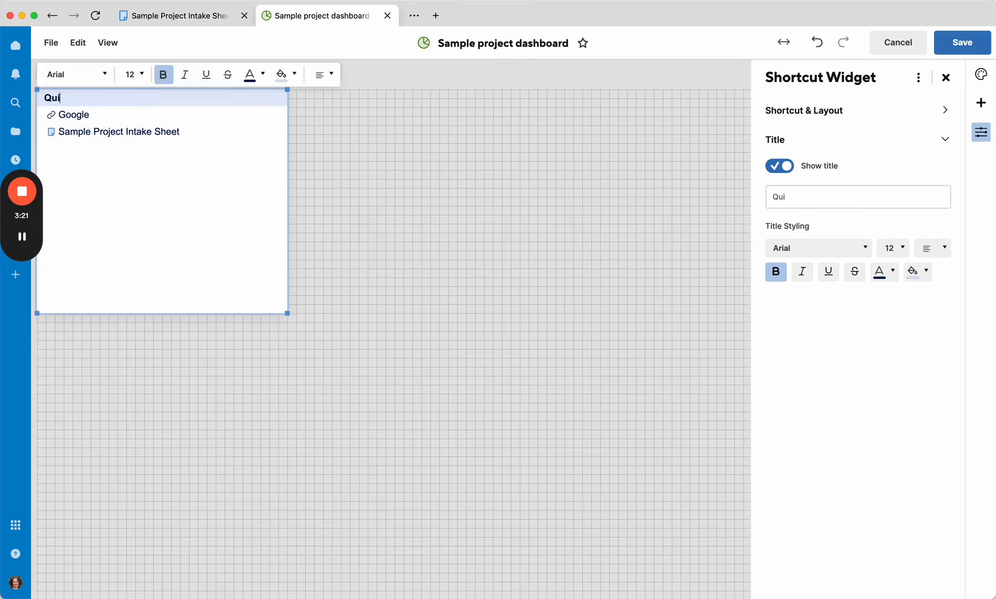
{"action": "type", "text": "ck Links"}
Step: Give the Quick Links title a light green fill and green text colour, then close the widget settings
{"action": "double_click", "coordinate": [129, 98]}
{"action": "triple_click", "coordinate": [129, 97]}
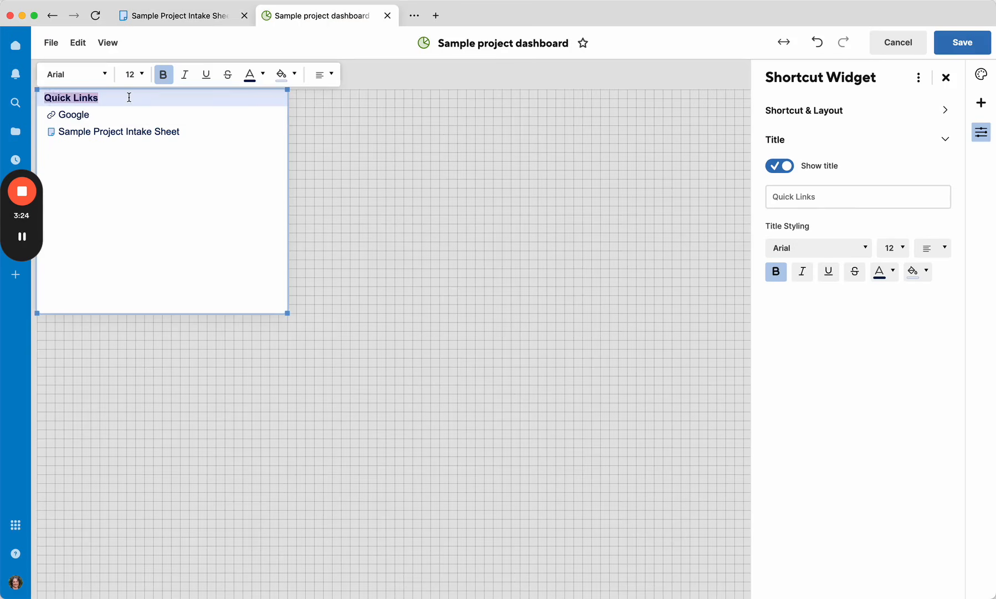
{"action": "left_click", "coordinate": [282, 75]}
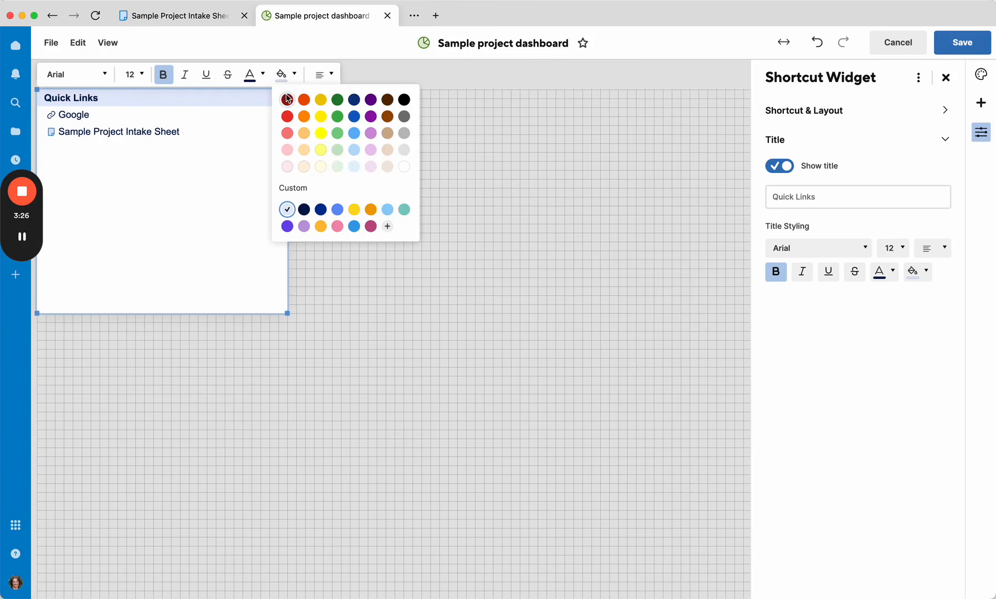
{"action": "left_click", "coordinate": [337, 150]}
{"action": "left_click", "coordinate": [260, 73]}
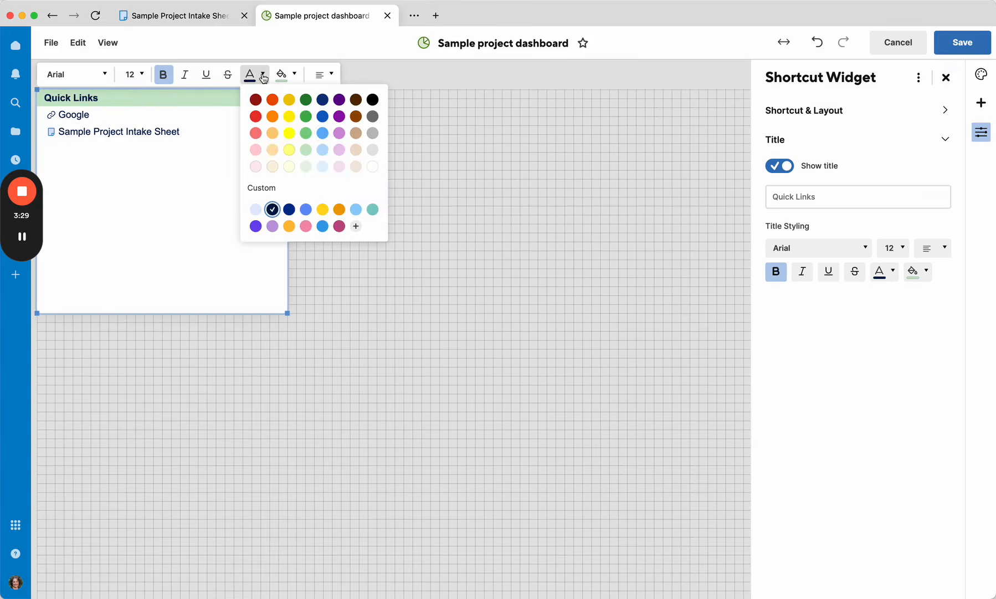
{"action": "left_click", "coordinate": [306, 100]}
{"action": "left_click", "coordinate": [218, 176]}
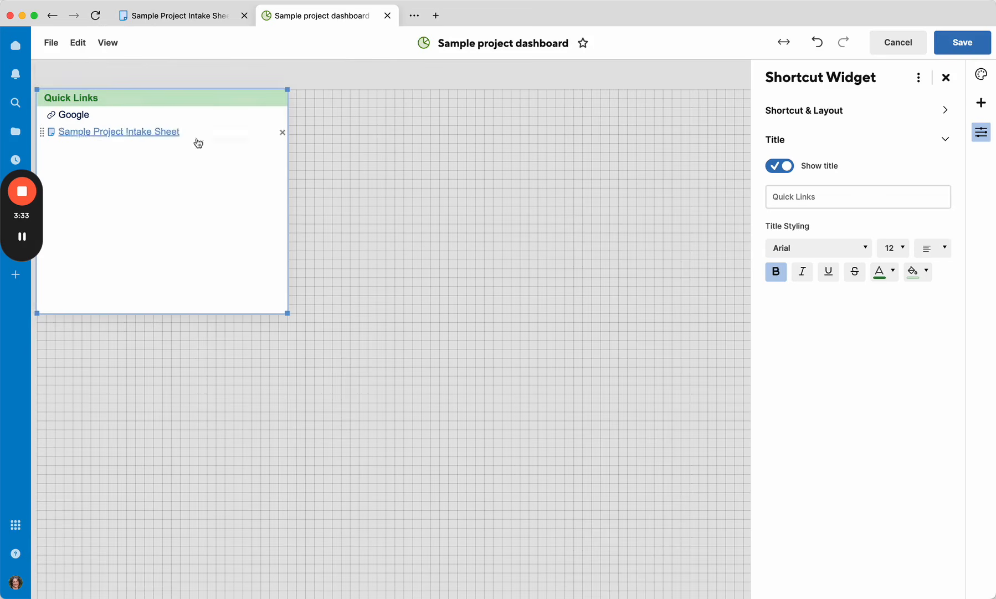
{"action": "left_click", "coordinate": [948, 79]}
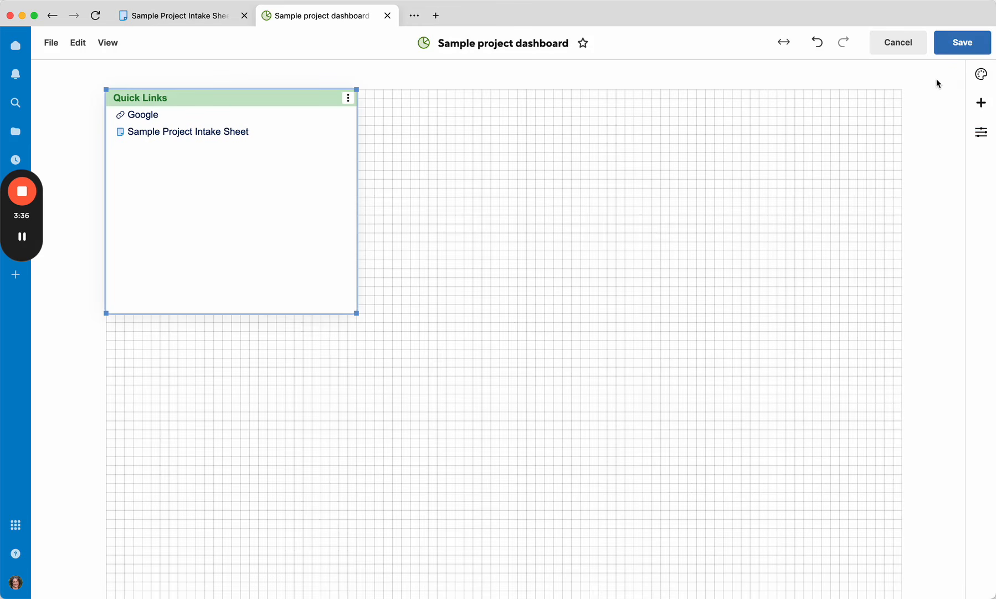
Step: Apply the Sunny surf dashboard theme after trying Starry night, then close the theme settings
{"action": "left_click", "coordinate": [982, 76]}
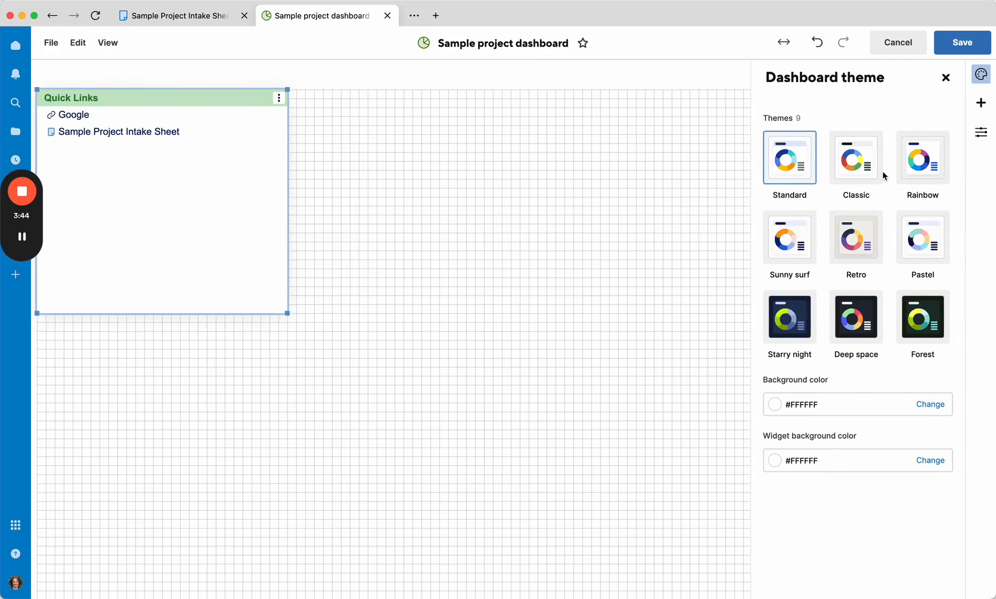
{"action": "left_click", "coordinate": [779, 230]}
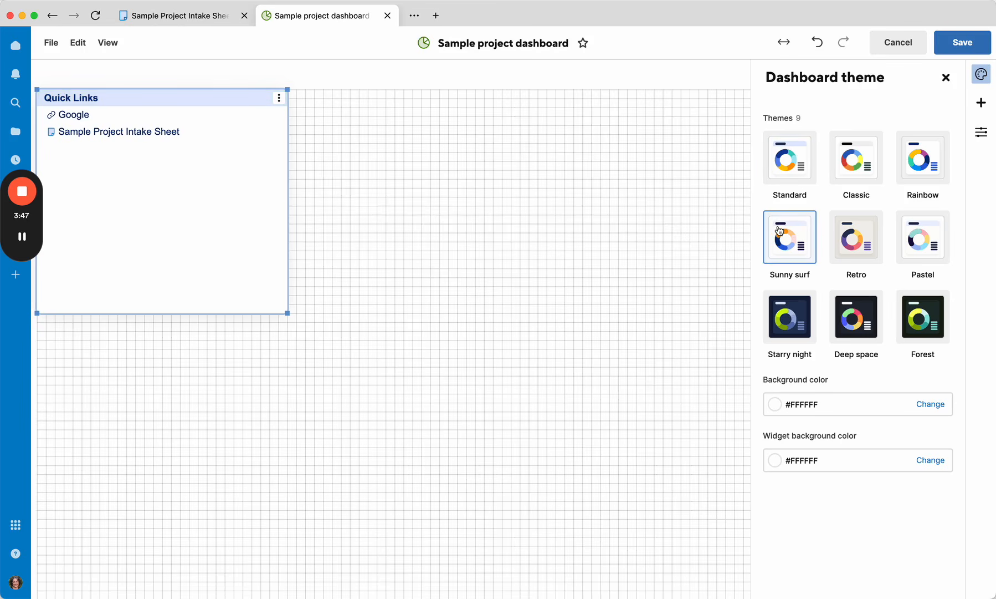
{"action": "left_click", "coordinate": [799, 327]}
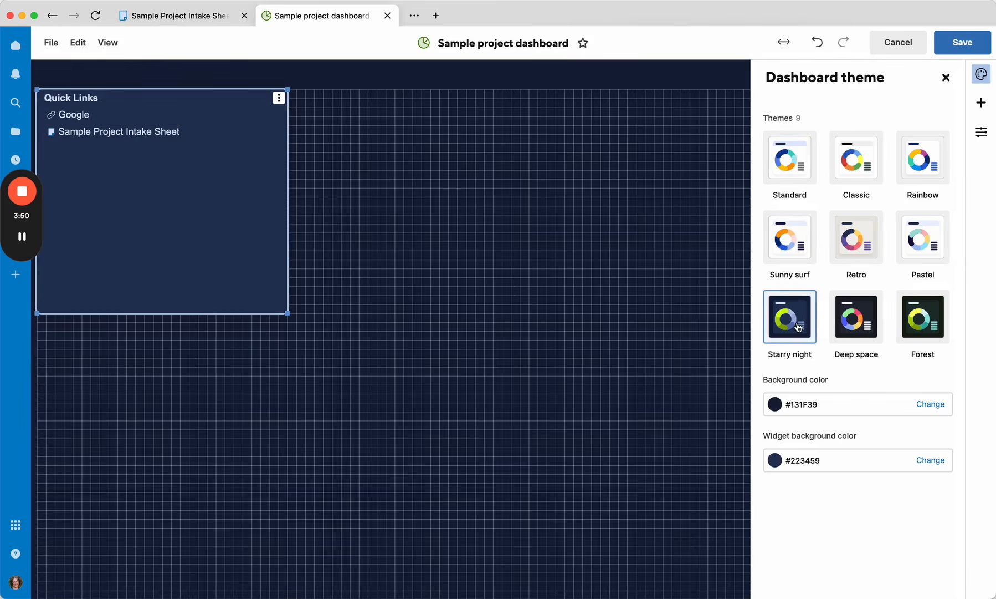
{"action": "left_click", "coordinate": [789, 238]}
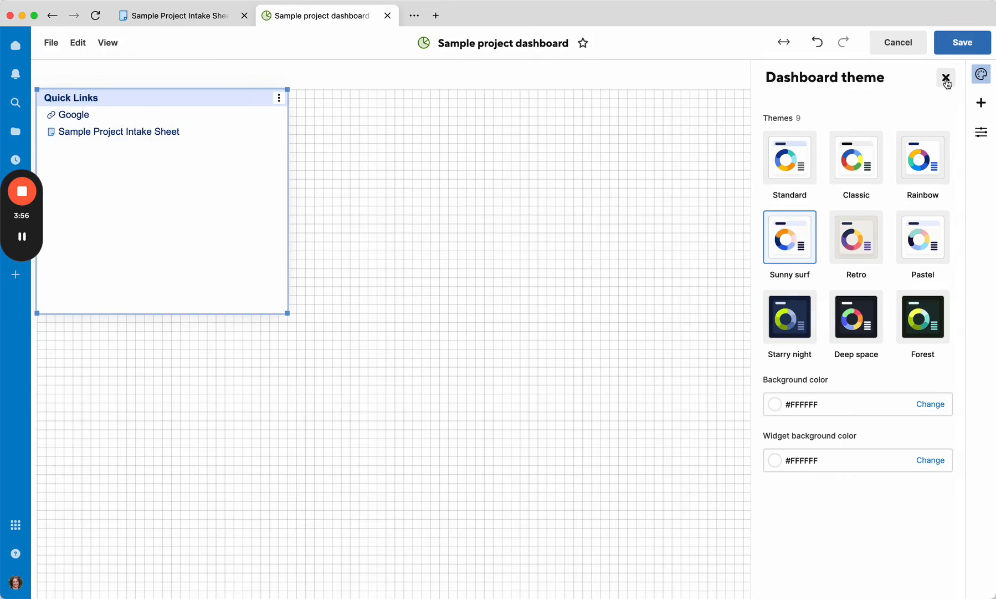
{"action": "left_click", "coordinate": [946, 77]}
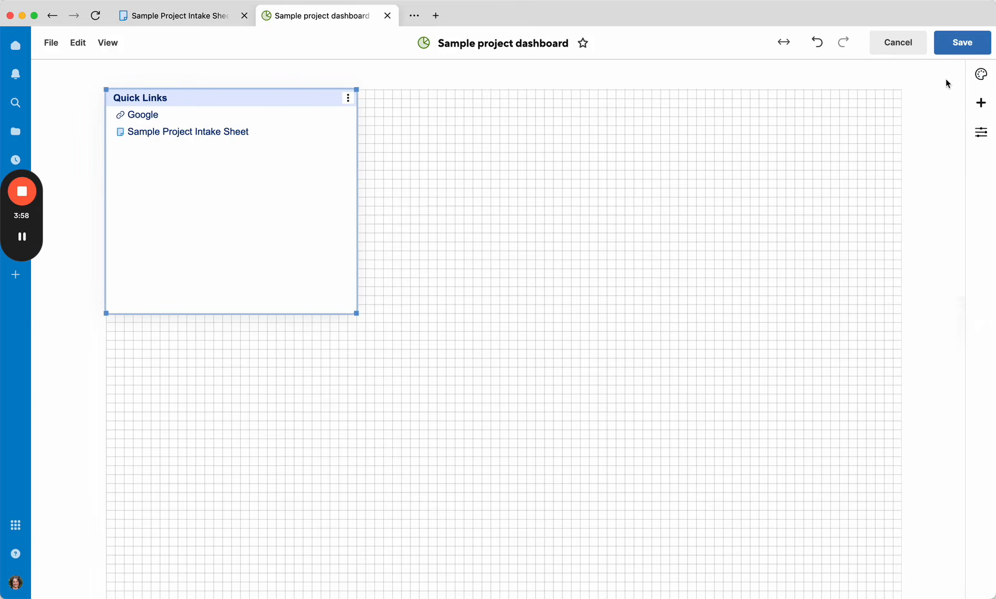
Step: Add a report widget displaying the Active projects report from the 2. FOR DEMOS folder
{"action": "left_click", "coordinate": [981, 103]}
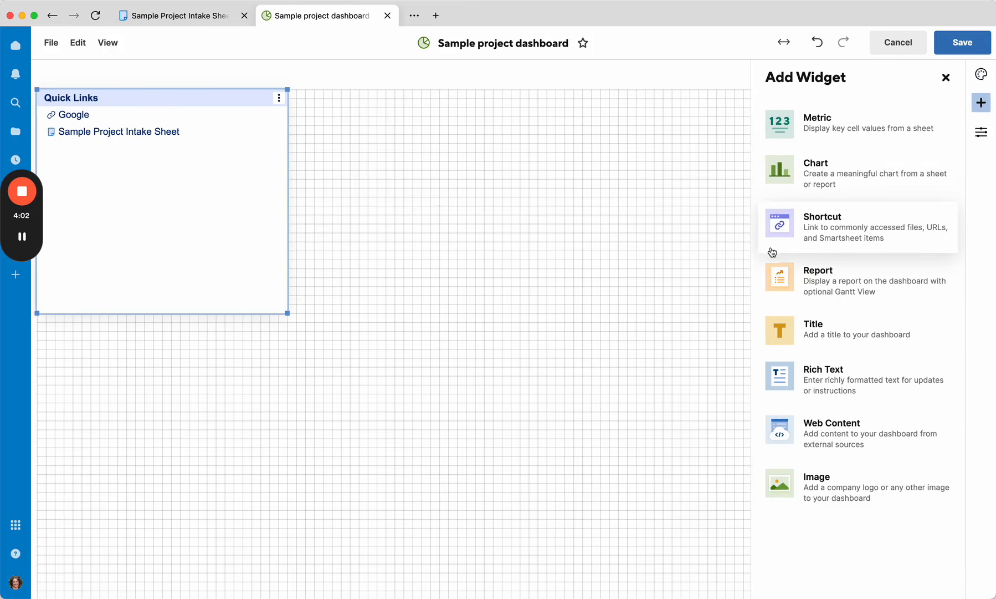
{"action": "left_click", "coordinate": [777, 278]}
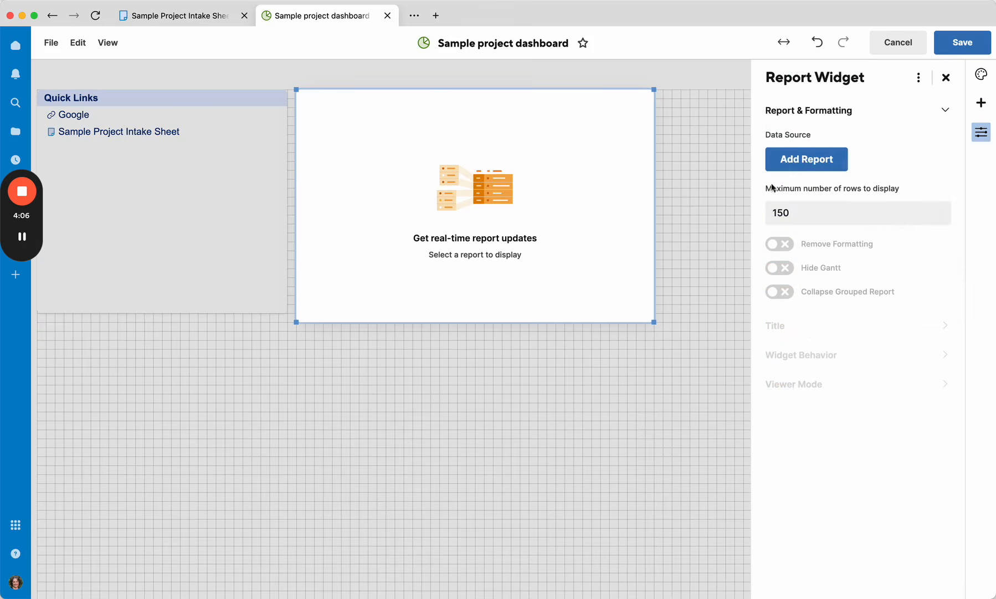
{"action": "left_click", "coordinate": [819, 164]}
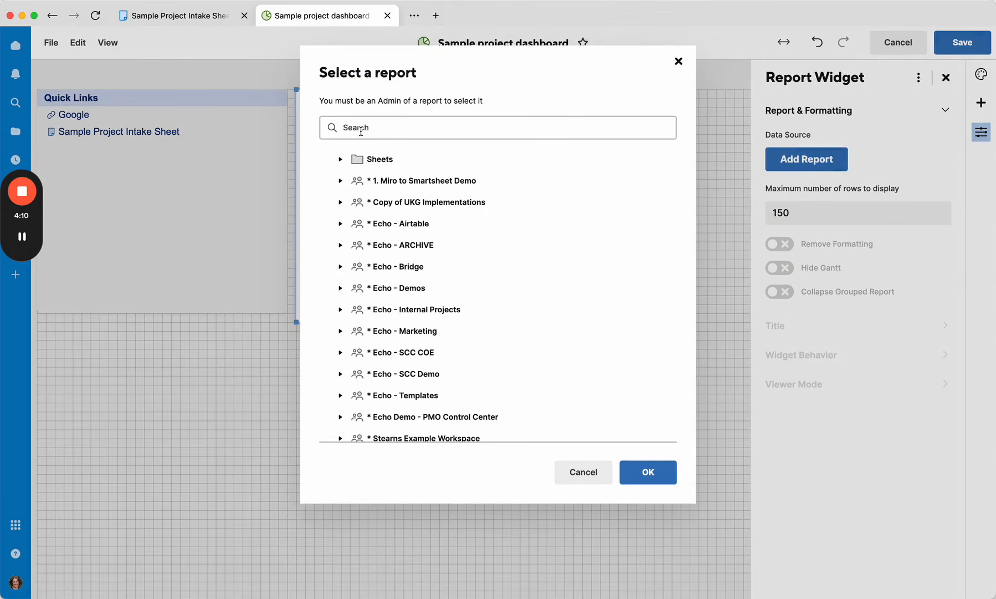
{"action": "left_click", "coordinate": [341, 159]}
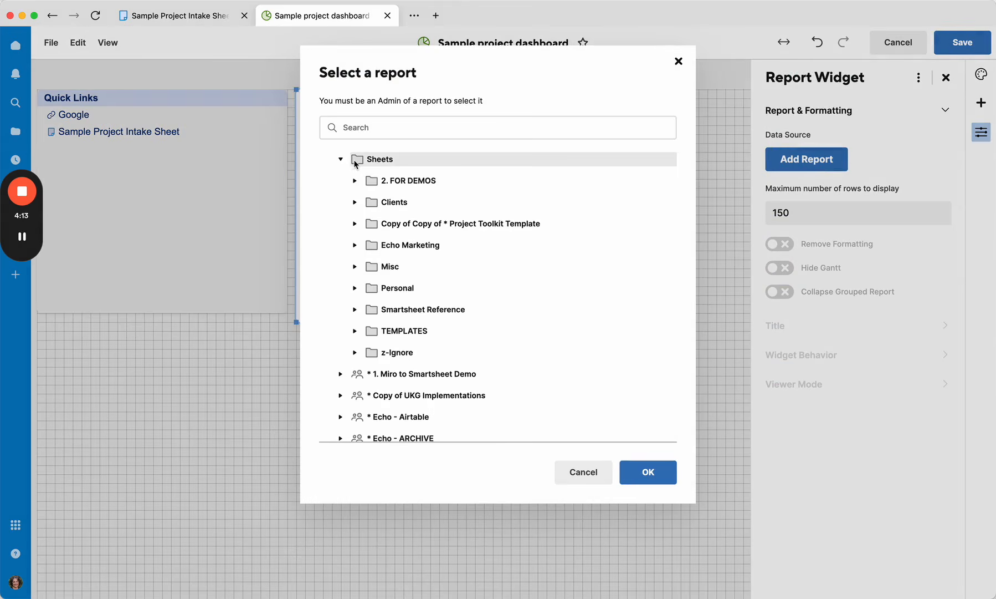
{"action": "left_click", "coordinate": [386, 183]}
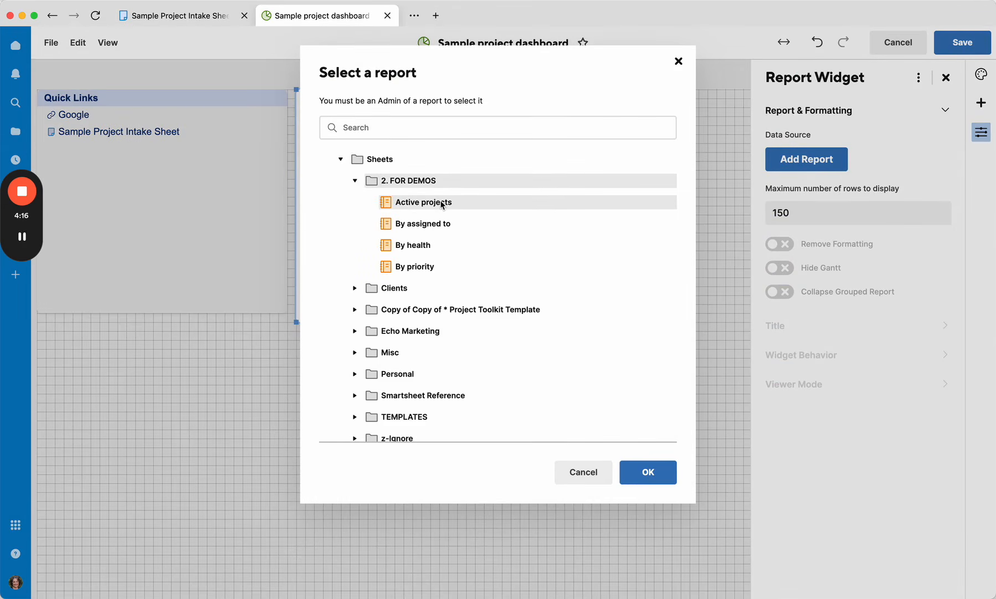
{"action": "left_click", "coordinate": [441, 204]}
{"action": "left_click", "coordinate": [646, 471]}
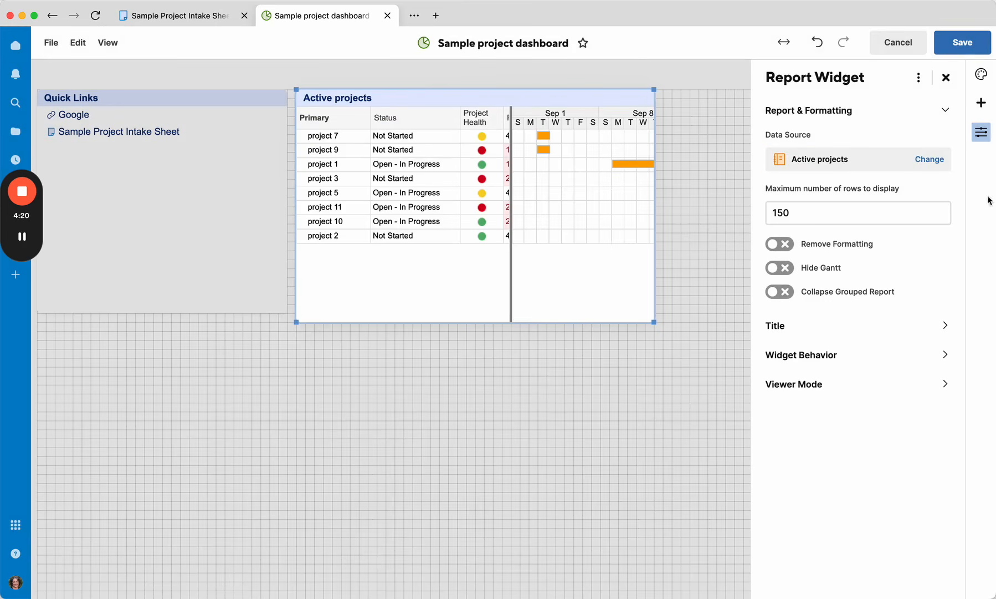
Step: Move the report widget below the Quick Links widget and widen it
{"action": "left_click", "coordinate": [697, 132]}
{"action": "left_click_drag", "start_coordinate": [582, 89], "coordinate": [326, 330]}
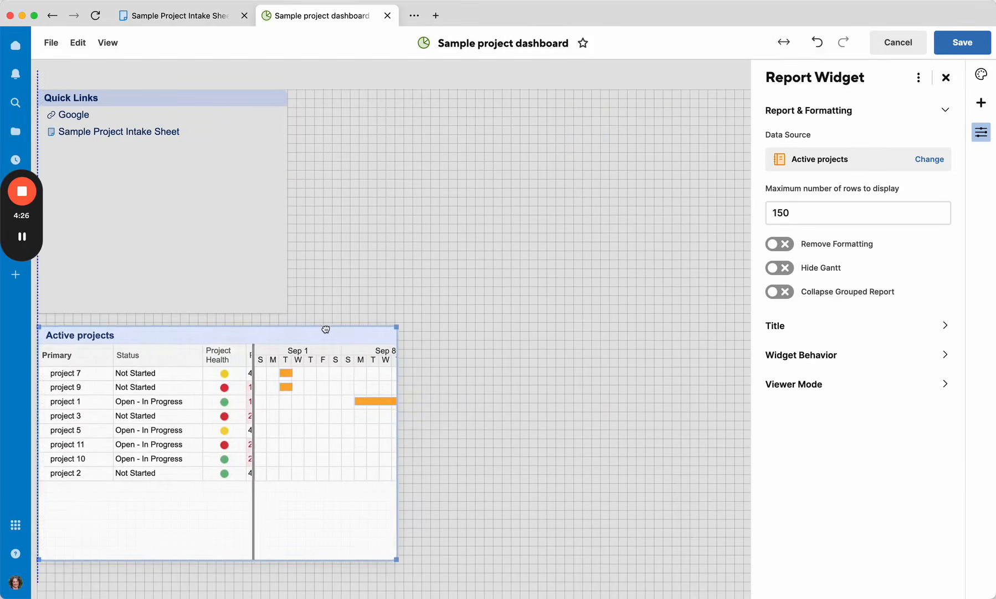
{"action": "left_click_drag", "start_coordinate": [396, 559], "coordinate": [743, 542]}
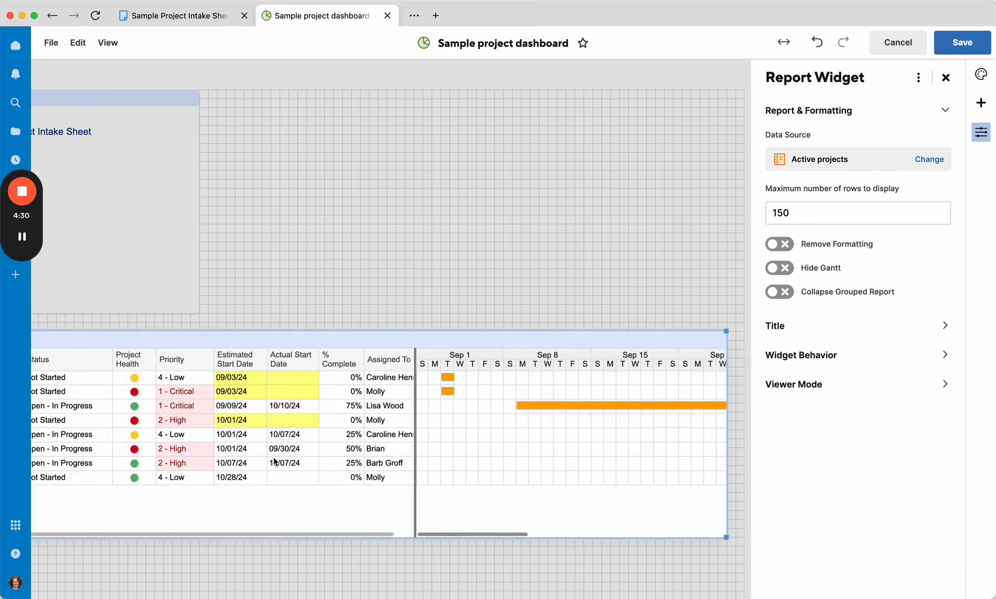
Step: Turn on Hide Gantt for the report, narrow the widget to fit its columns, and close the widget settings
{"action": "scroll", "coordinate": [279, 461], "scroll_direction": "left", "scroll_amount": 1}
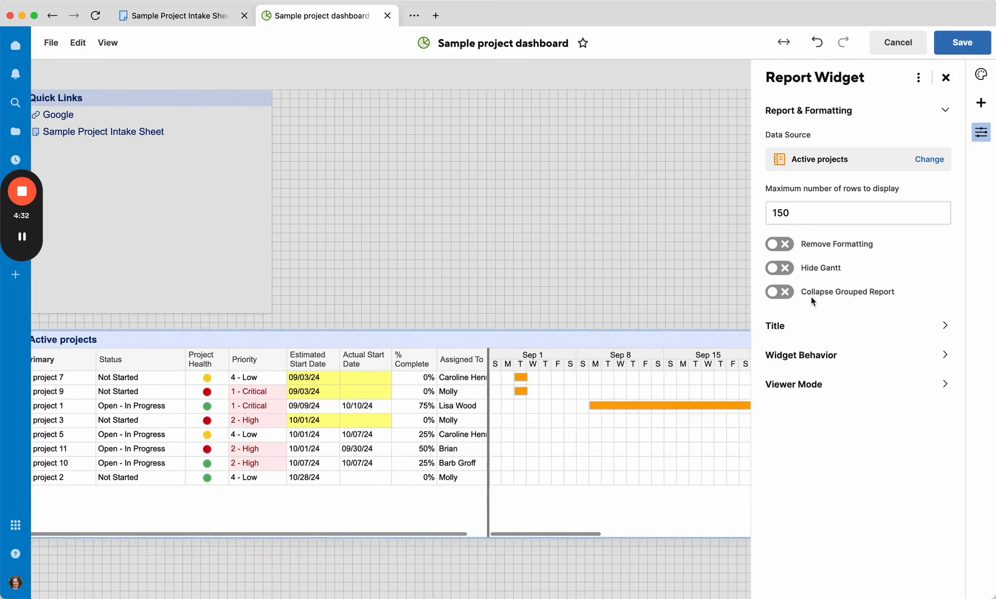
{"action": "left_click", "coordinate": [785, 269]}
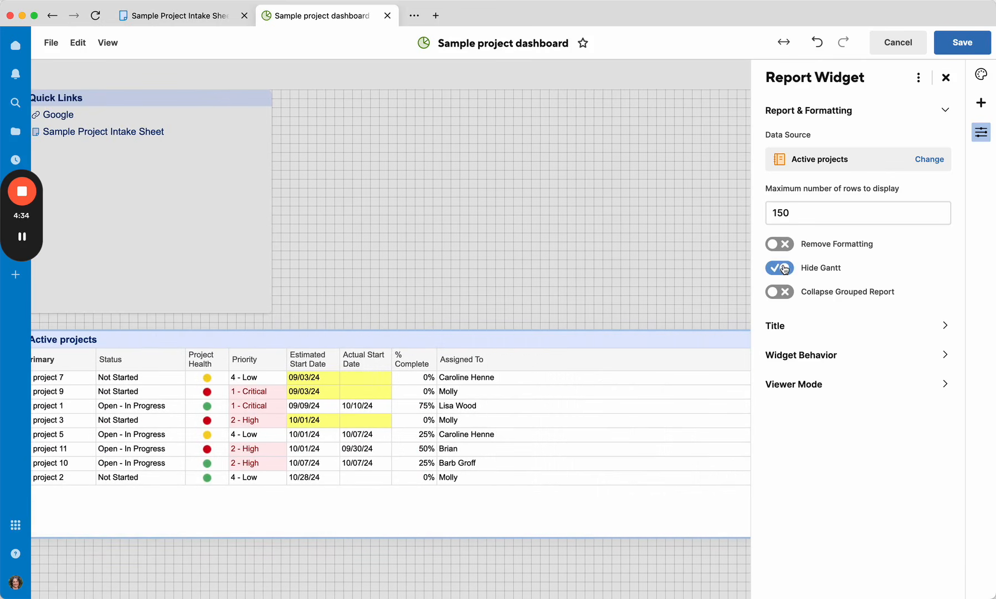
{"action": "scroll", "coordinate": [646, 427], "scroll_direction": "right", "scroll_amount": 1}
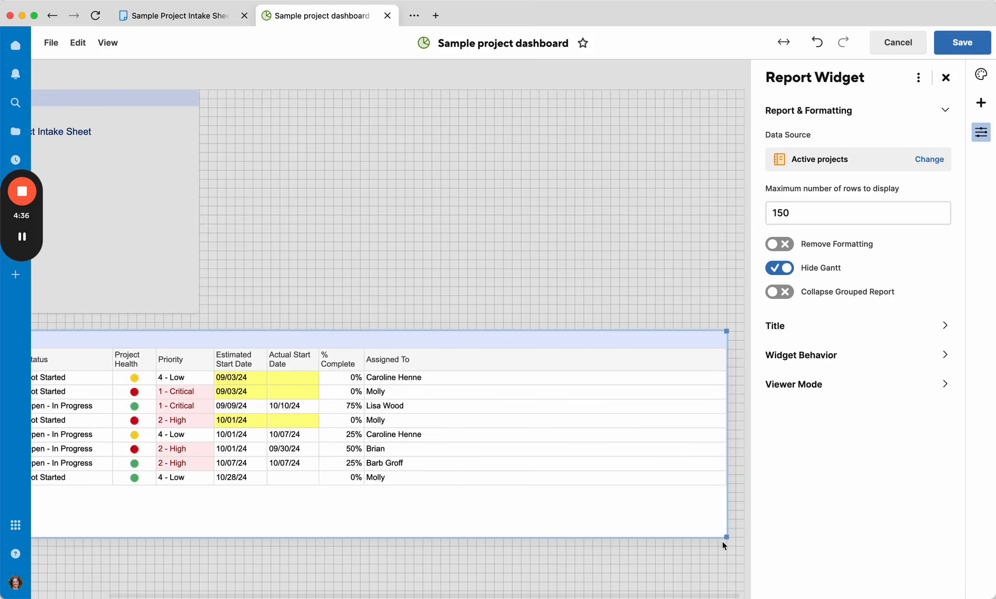
{"action": "scroll", "coordinate": [721, 537], "scroll_direction": "left", "scroll_amount": 1}
{"action": "left_click_drag", "start_coordinate": [726, 535], "coordinate": [591, 529]}
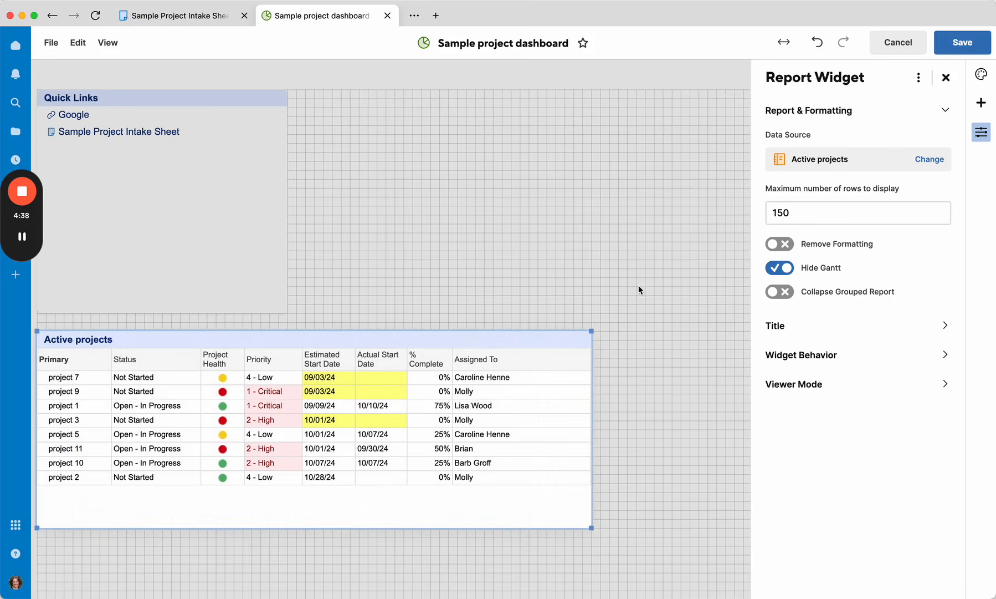
{"action": "left_click", "coordinate": [947, 78]}
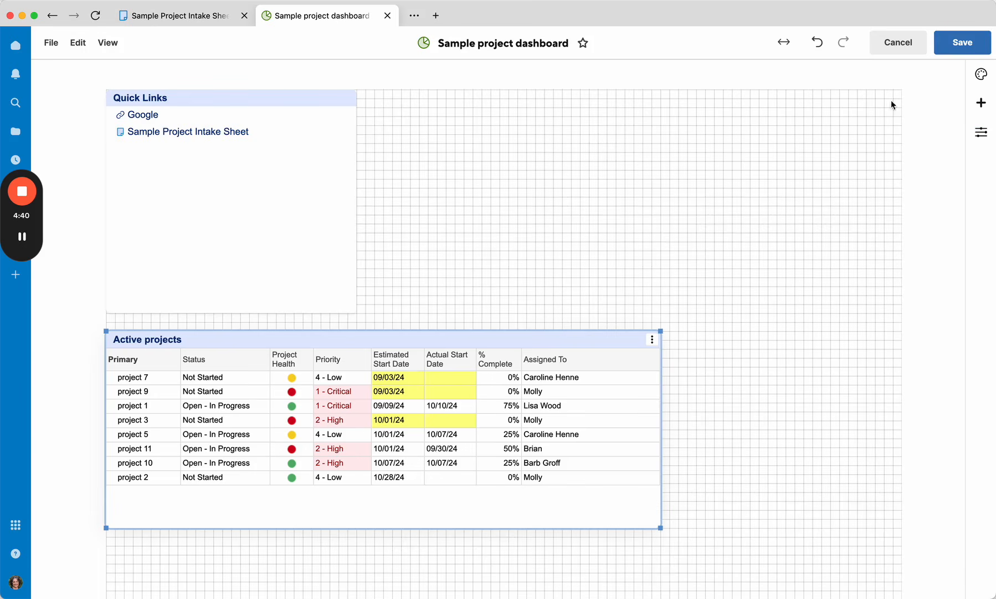
Step: Shorten the Quick Links widget, move it to the upper right of the dashboard, and raise the report widget
{"action": "left_click_drag", "start_coordinate": [349, 309], "coordinate": [343, 155]}
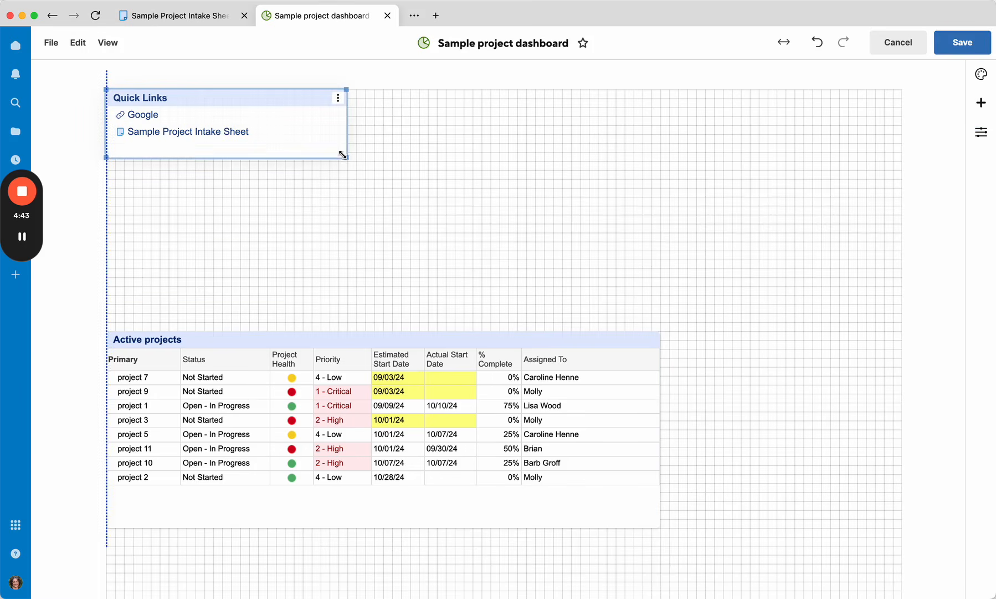
{"action": "left_click_drag", "start_coordinate": [345, 339], "coordinate": [350, 259]}
{"action": "left_click_drag", "start_coordinate": [267, 100], "coordinate": [811, 108]}
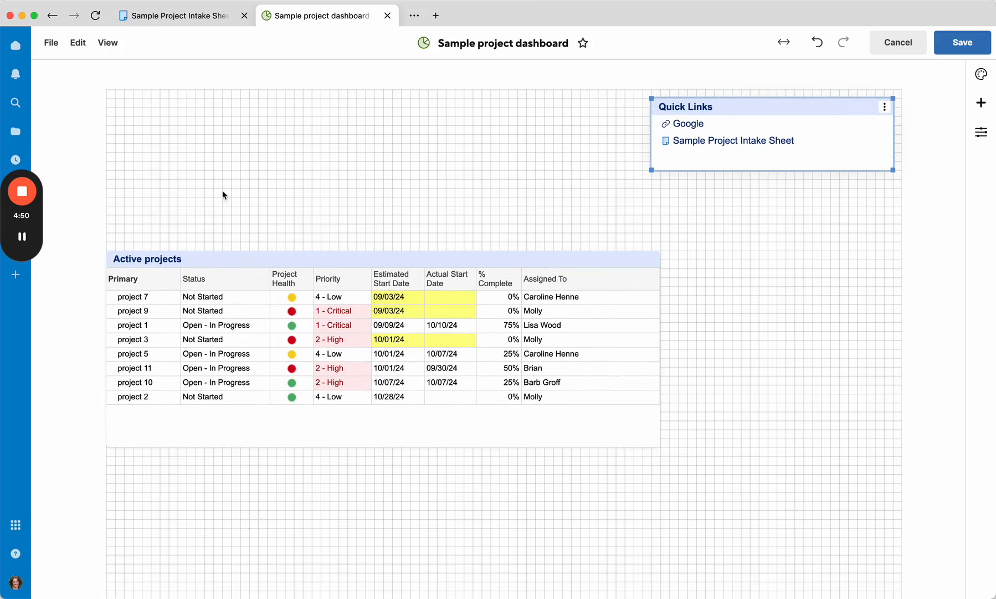
{"action": "left_click_drag", "start_coordinate": [260, 263], "coordinate": [261, 219]}
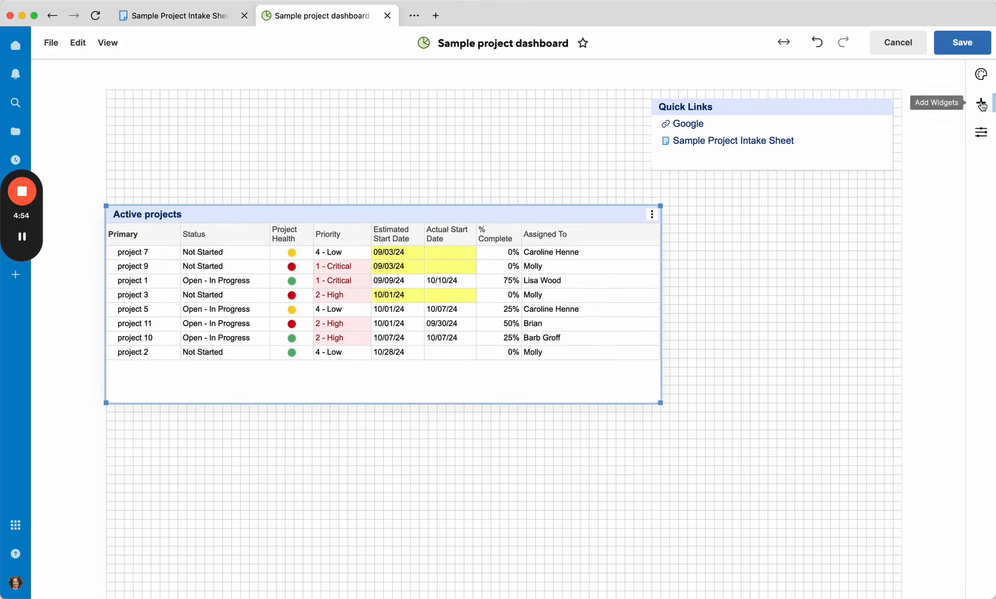
Step: Add a title widget reading Sample Project Dashboard
{"action": "left_click", "coordinate": [981, 103]}
{"action": "left_click", "coordinate": [787, 328]}
{"action": "left_click", "coordinate": [140, 91]}
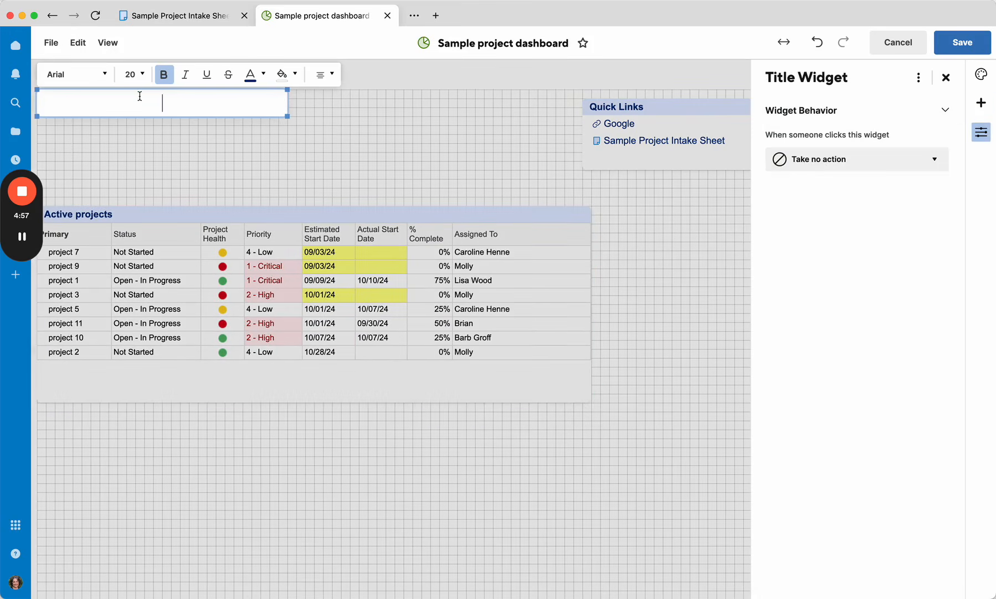
{"action": "type", "text": "Project Sam"}
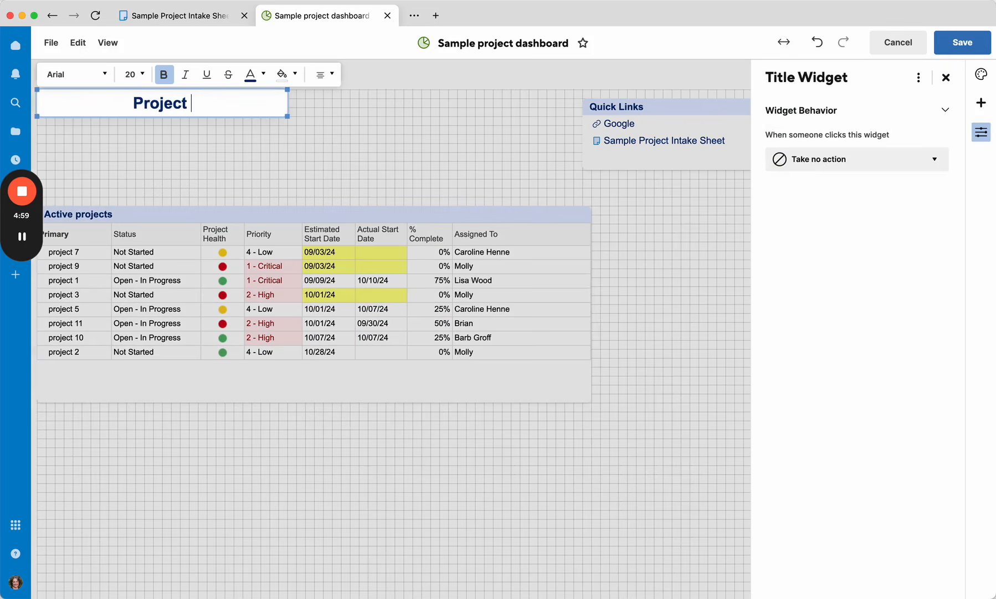
{"action": "key", "text": "BackSpace"}
{"action": "key", "text": "BackSpace"}
{"action": "key", "text": "BackSpace"}
{"action": "key", "text": "BackSpace"}
{"action": "key", "text": "BackSpace"}
{"action": "key", "text": "BackSpace"}
{"action": "key", "text": "BackSpace"}
{"action": "key", "text": "BackSpace"}
{"action": "key", "text": "BackSpace"}
{"action": "key", "text": "BackSpace"}
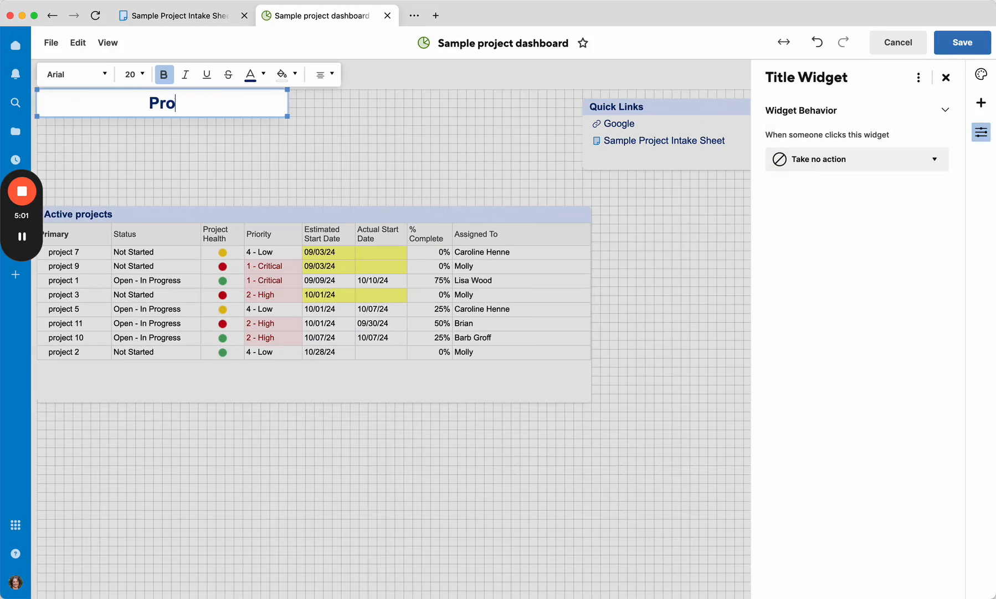
{"action": "type", "text": "Sample"}
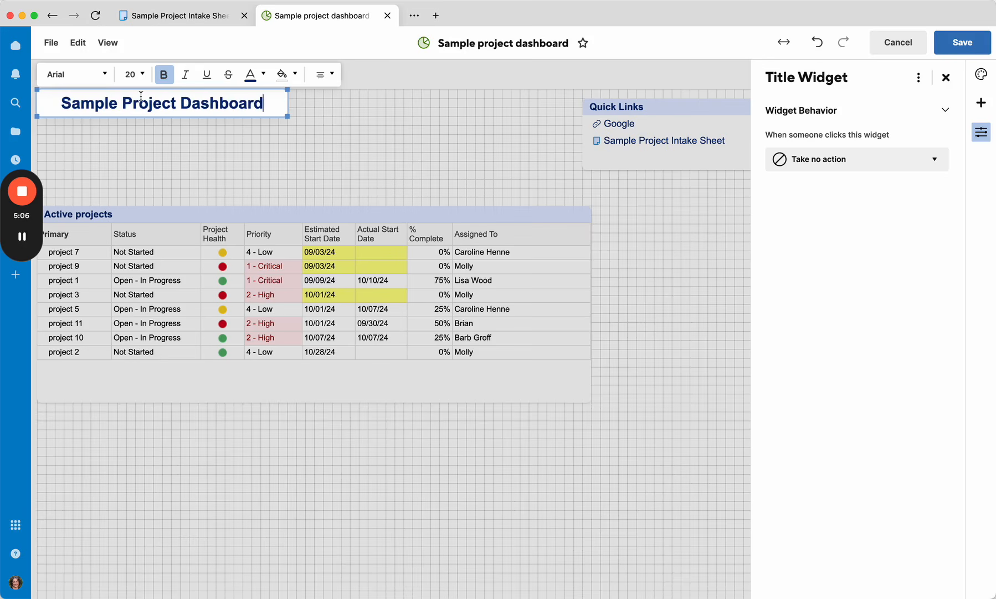
Step: Widen the title widget and retype the title as SAMPLE PROJECT DASHBOARD
{"action": "left_click_drag", "start_coordinate": [285, 116], "coordinate": [438, 116]}
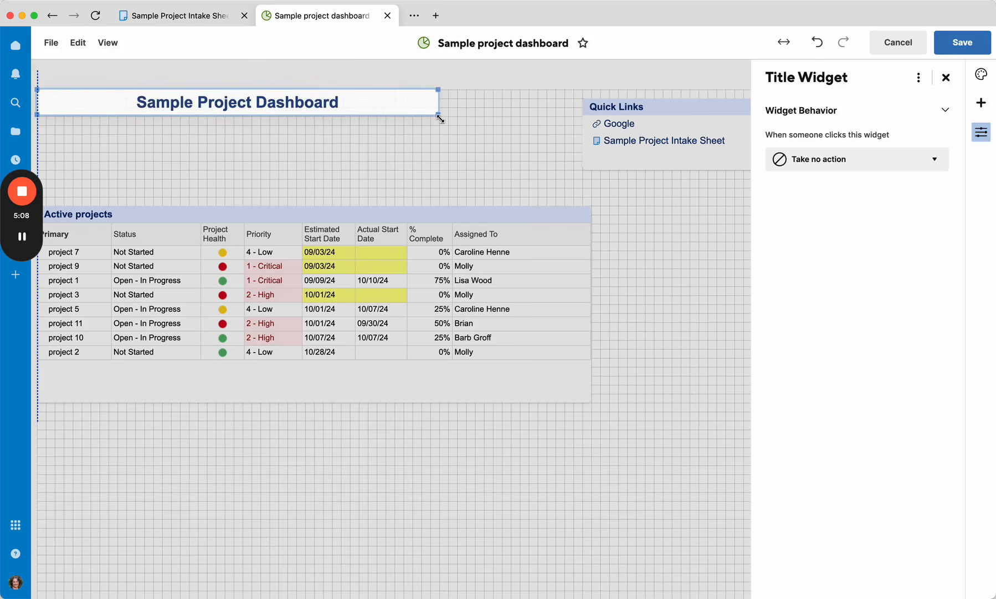
{"action": "double_click", "coordinate": [170, 108]}
{"action": "type", "text": "SAMPLE PROJECT DASHBOARD"}
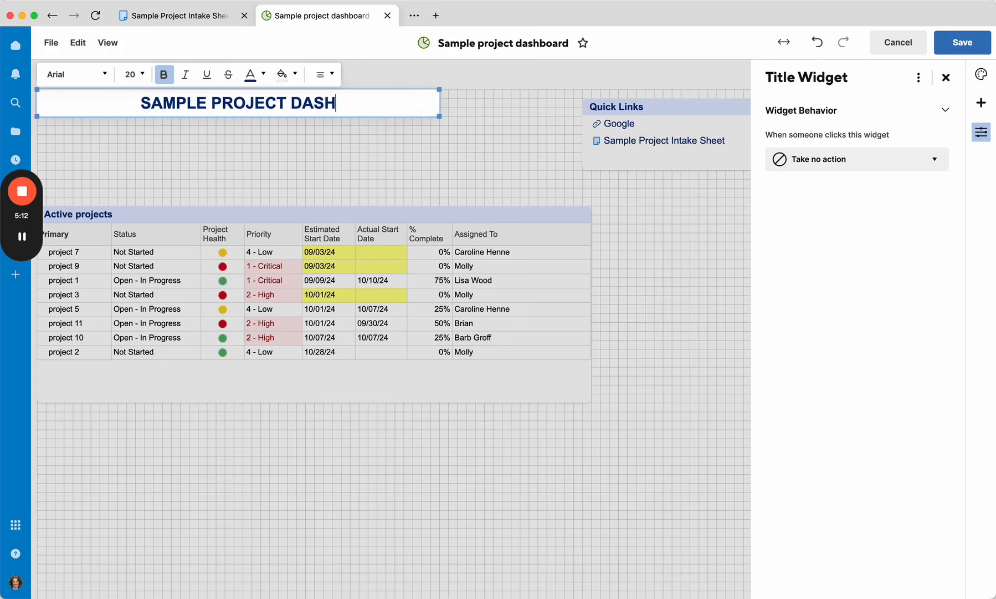
Step: Remove bold from the title text and set its font size to 24
{"action": "triple_click", "coordinate": [169, 102]}
{"action": "left_click", "coordinate": [163, 74]}
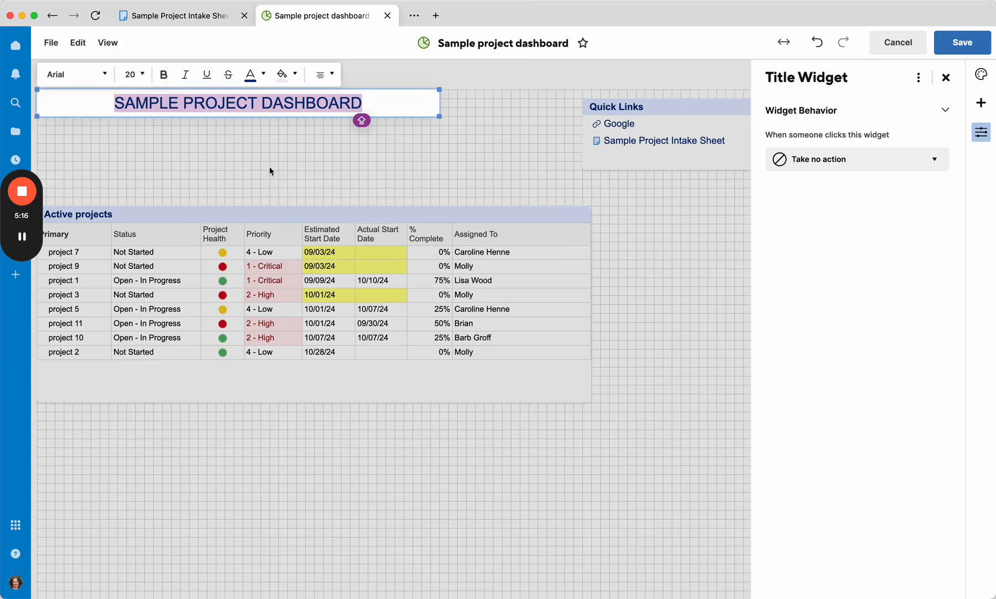
{"action": "left_click", "coordinate": [134, 74]}
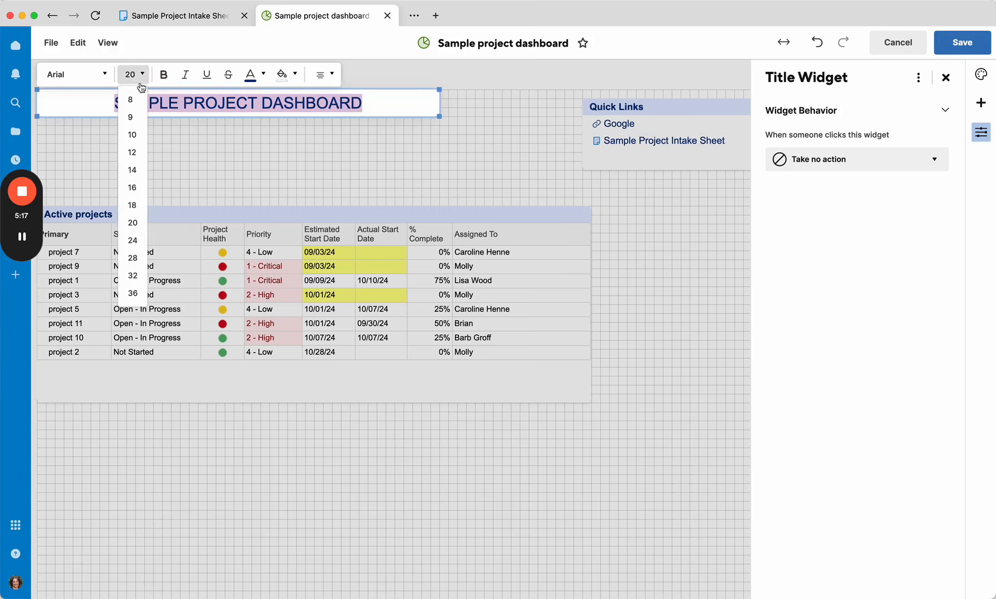
{"action": "left_click", "coordinate": [130, 250]}
{"action": "left_click", "coordinate": [176, 187]}
{"action": "left_click", "coordinate": [417, 112]}
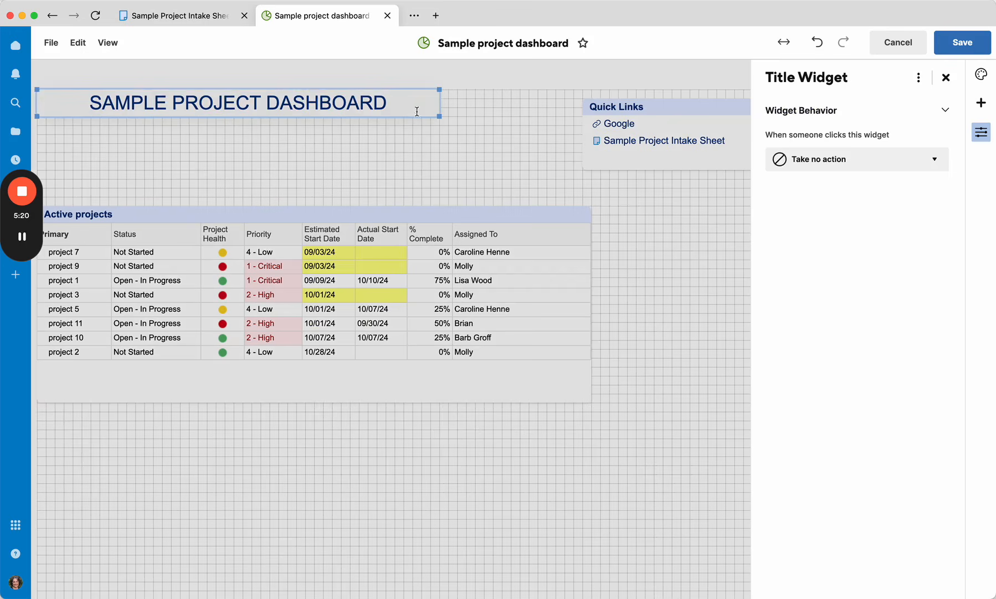
Step: Left-align the title text
{"action": "triple_click", "coordinate": [373, 111]}
{"action": "left_click", "coordinate": [319, 75]}
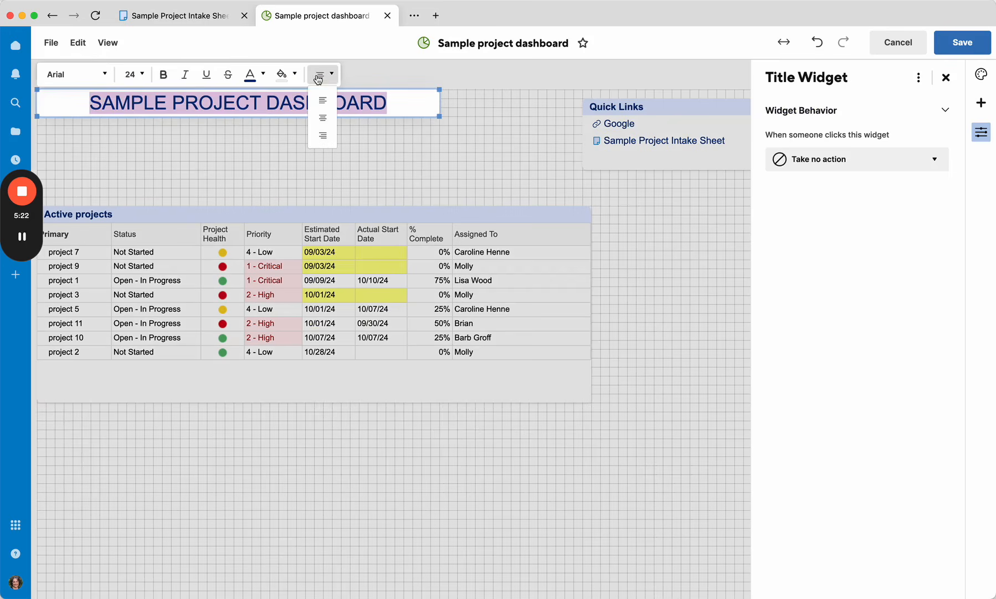
{"action": "left_click", "coordinate": [314, 97]}
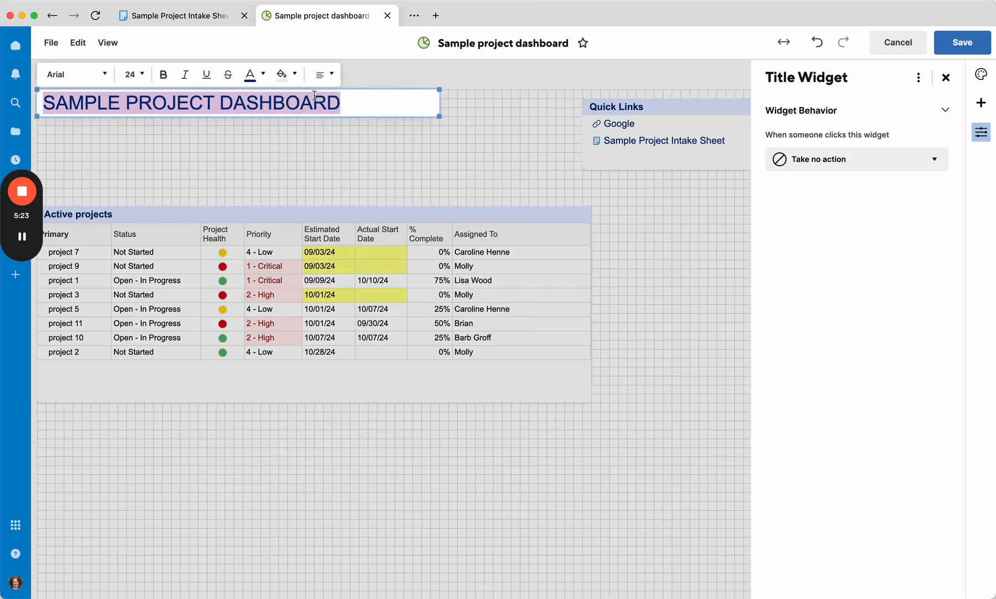
{"action": "left_click", "coordinate": [406, 127]}
Step: Arrange the widgets so the title sits directly above a shortened report, with Quick Links beside them
{"action": "left_click_drag", "start_coordinate": [274, 102], "coordinate": [269, 166]}
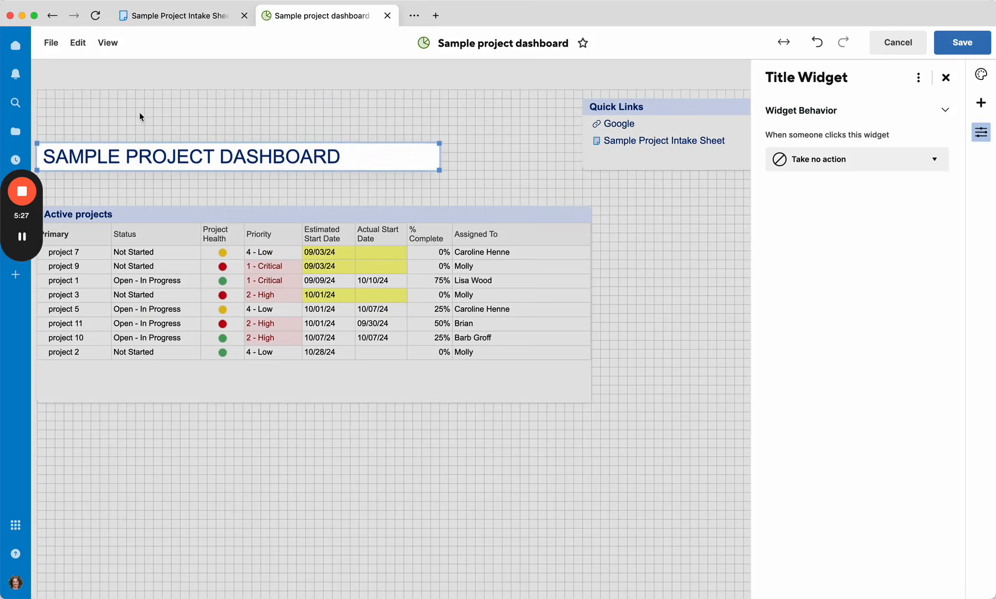
{"action": "left_click", "coordinate": [354, 210]}
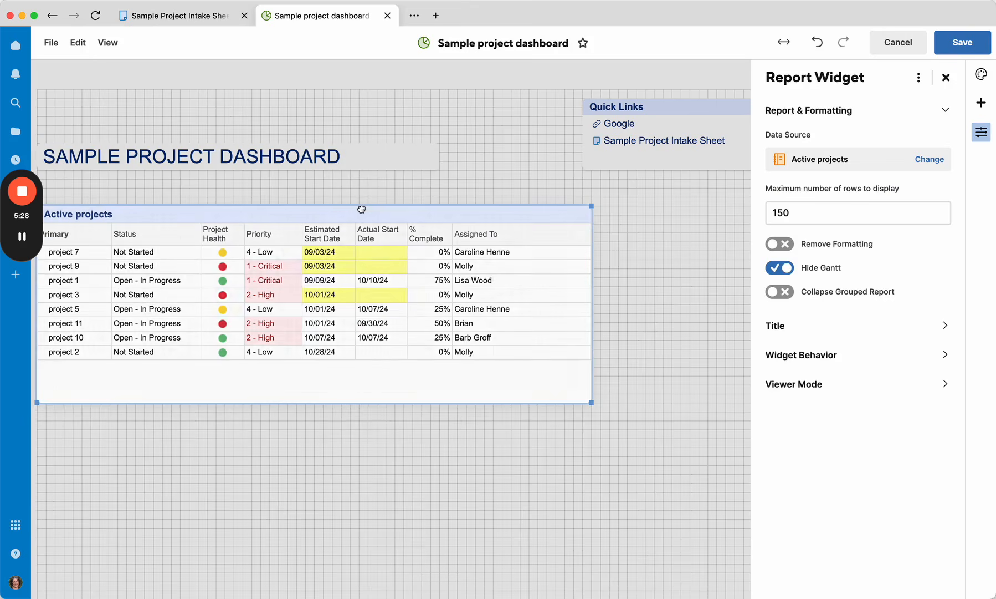
{"action": "left_click", "coordinate": [304, 193]}
{"action": "left_click_drag", "start_coordinate": [302, 208], "coordinate": [297, 195]}
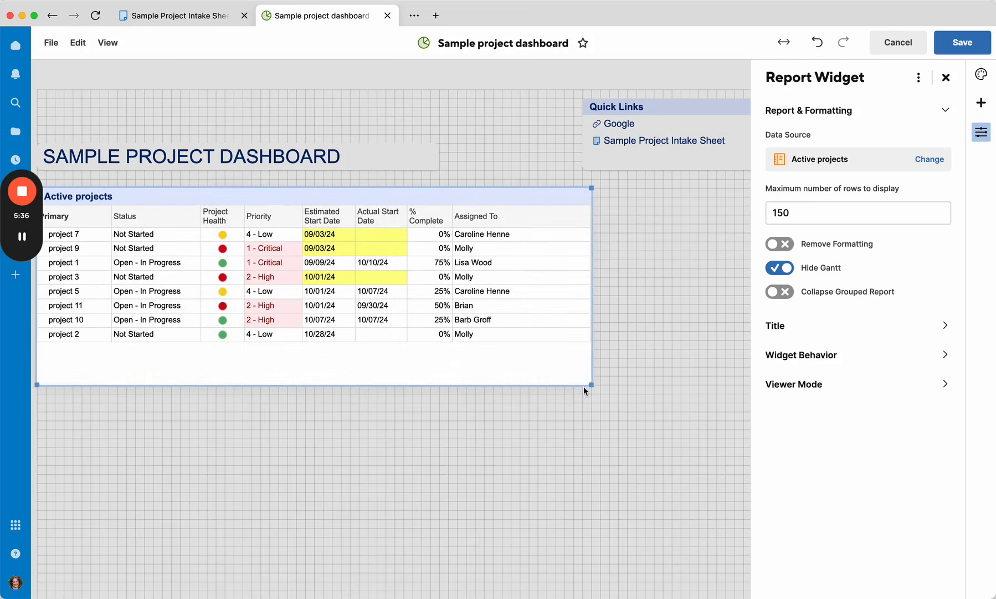
{"action": "left_click_drag", "start_coordinate": [589, 385], "coordinate": [610, 341]}
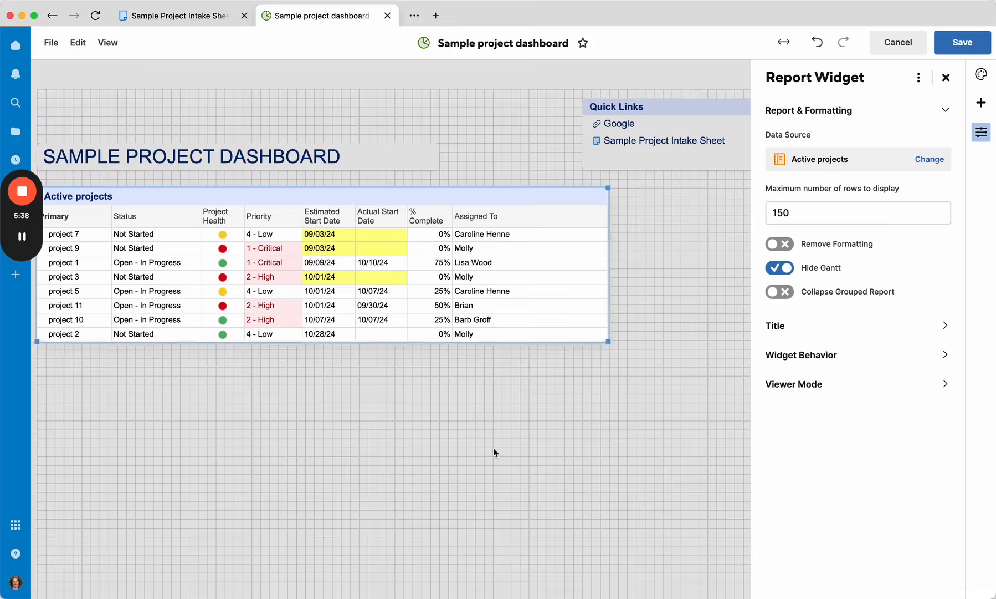
{"action": "left_click", "coordinate": [493, 448]}
{"action": "left_click_drag", "start_coordinate": [672, 129], "coordinate": [909, 98]}
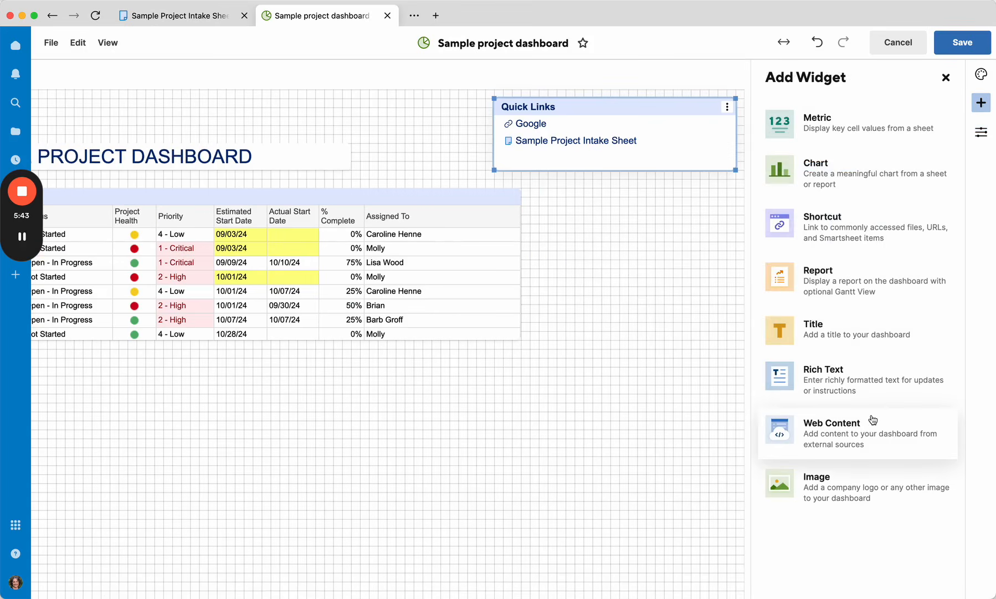
Step: Add a chart widget using the Active projects report as its data source
{"action": "left_click", "coordinate": [820, 169]}
{"action": "left_click", "coordinate": [818, 166]}
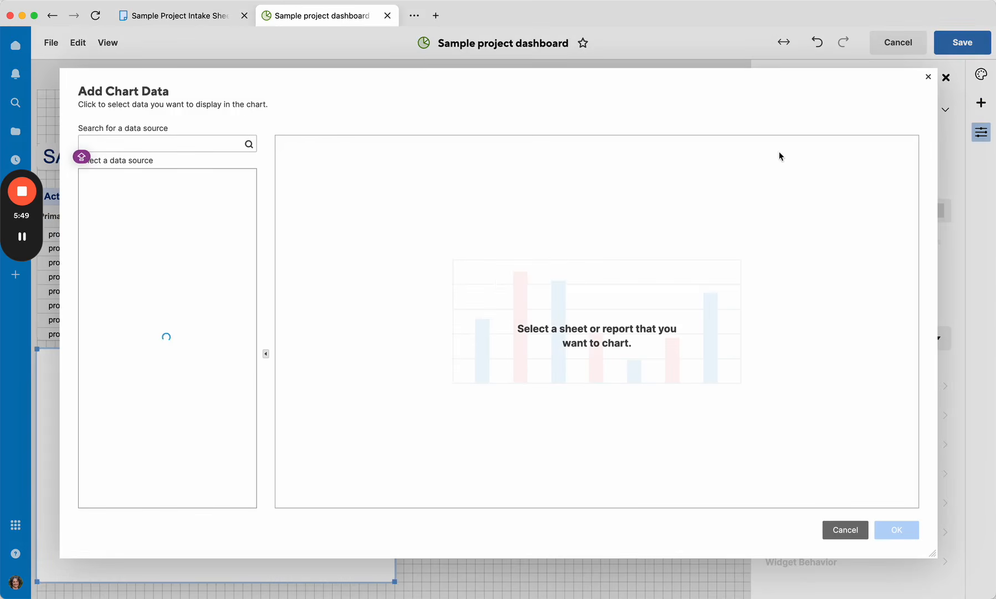
{"action": "left_click", "coordinate": [160, 150]}
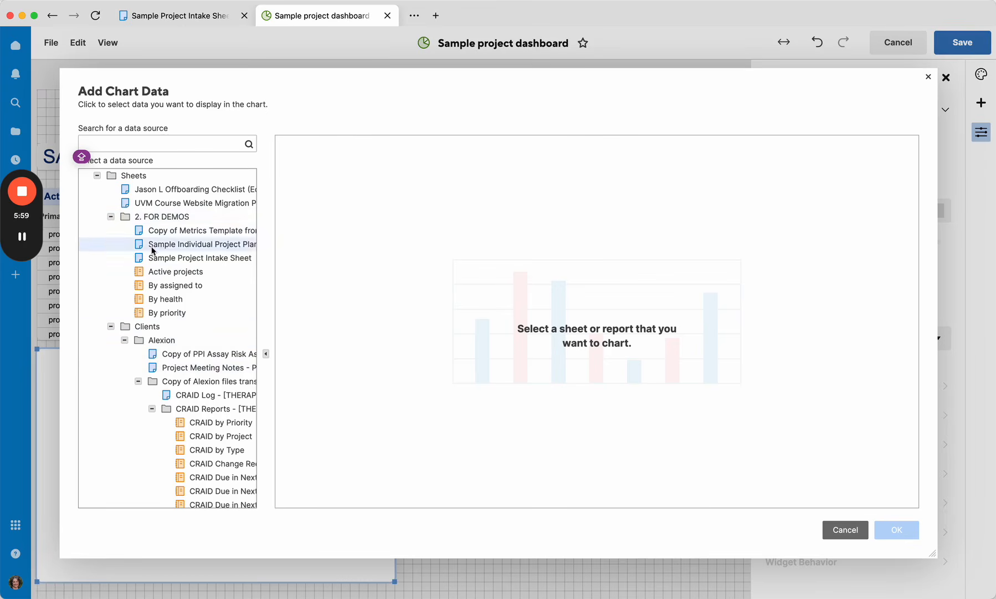
{"action": "left_click", "coordinate": [170, 273]}
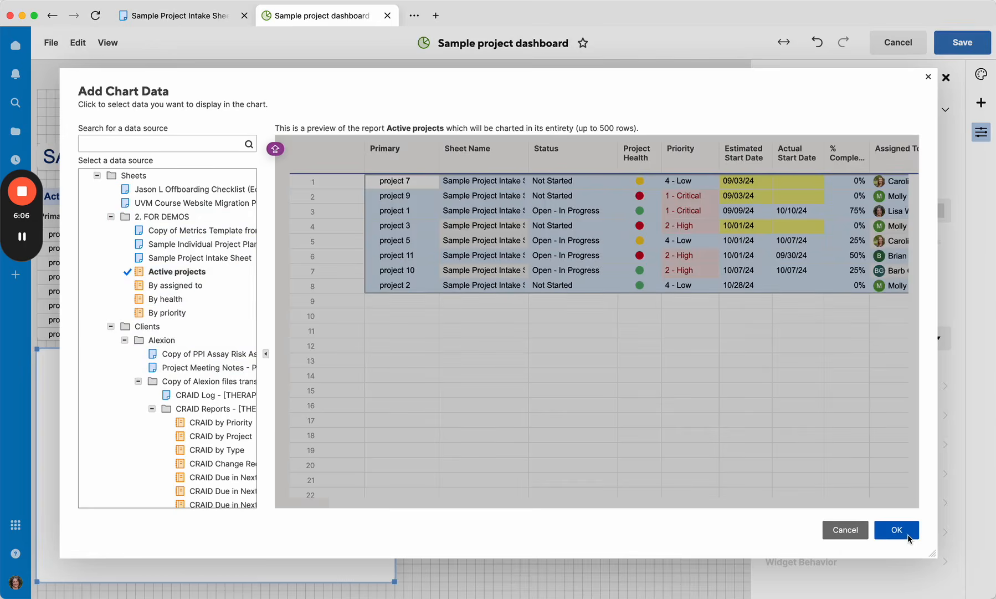
{"action": "left_click", "coordinate": [907, 536]}
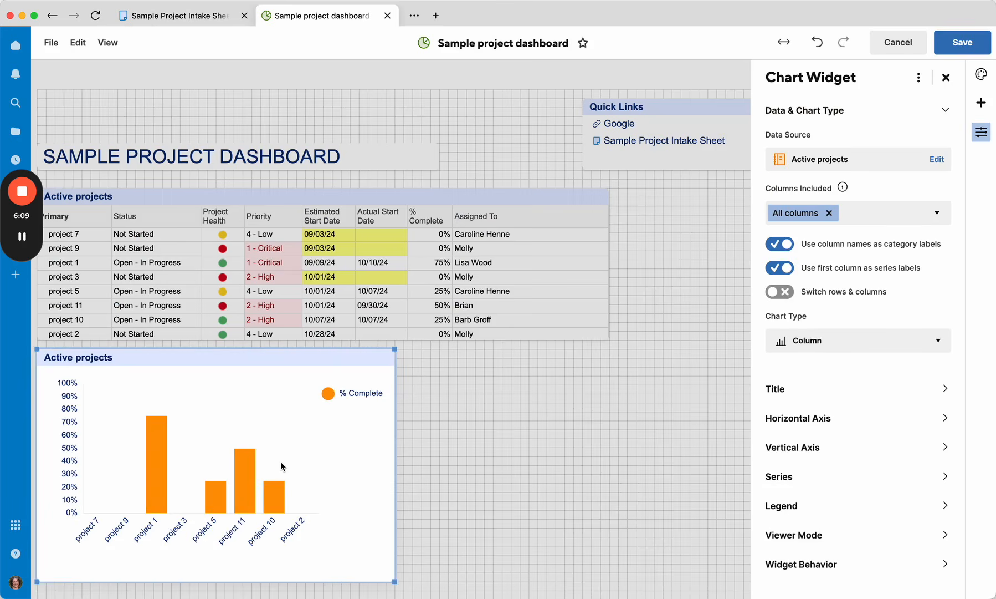
Step: Turn off using column names as category labels for the chart
{"action": "left_click", "coordinate": [881, 346]}
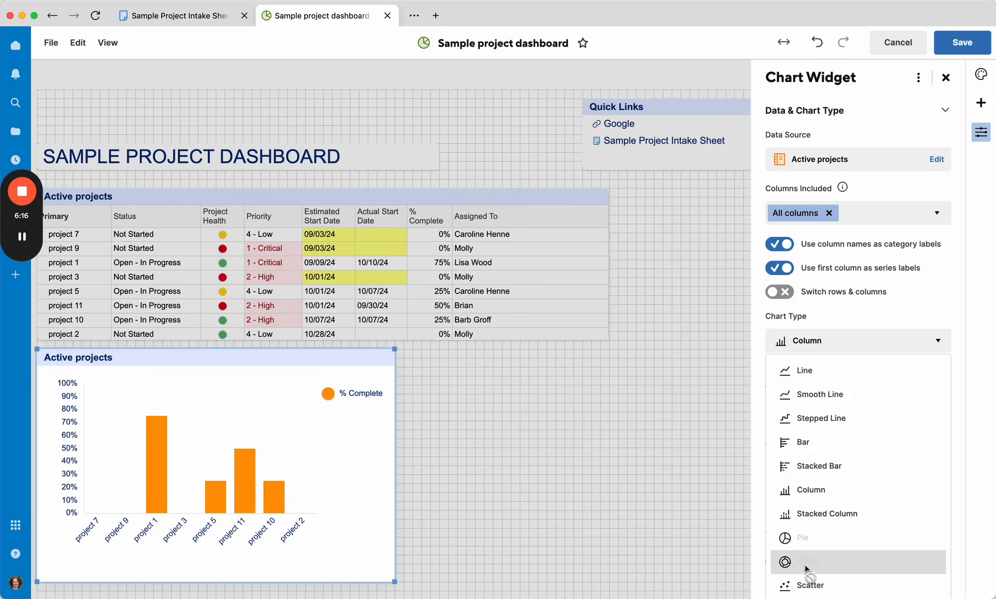
{"action": "left_click", "coordinate": [785, 246]}
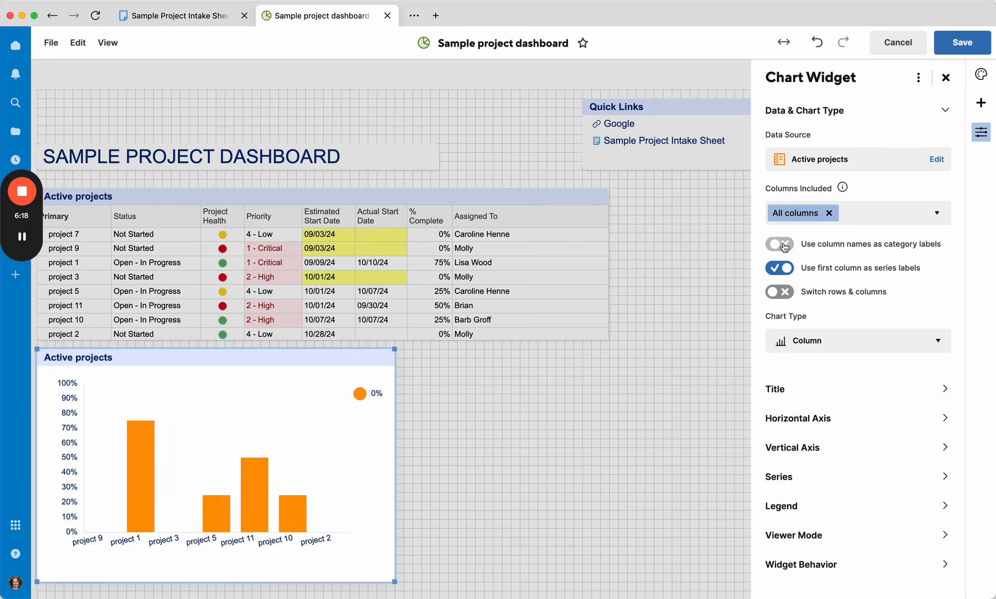
Step: Try switching the chart's rows and columns and toggling the category and series label options
{"action": "left_click", "coordinate": [804, 345]}
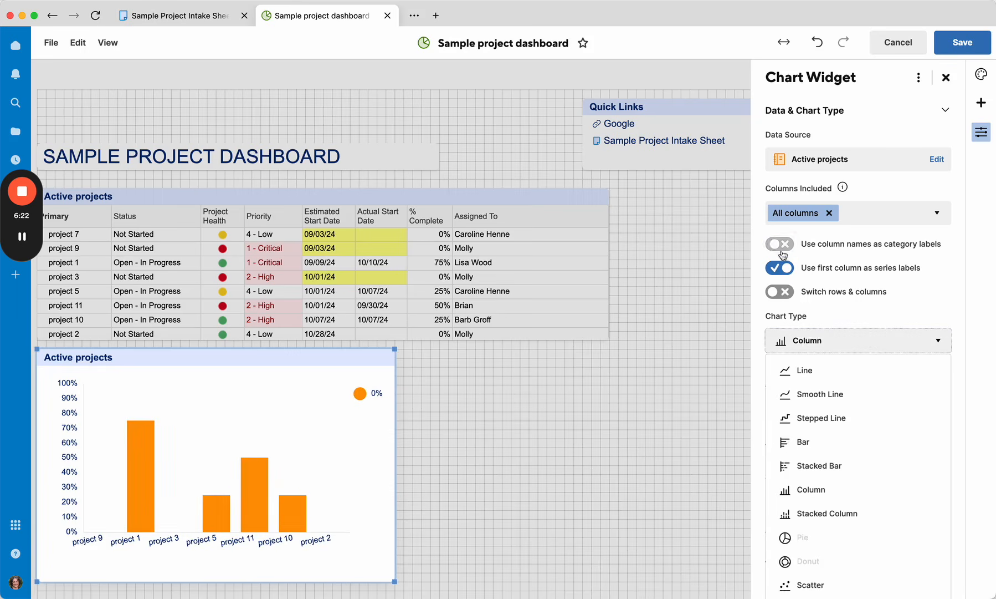
{"action": "left_click", "coordinate": [782, 291]}
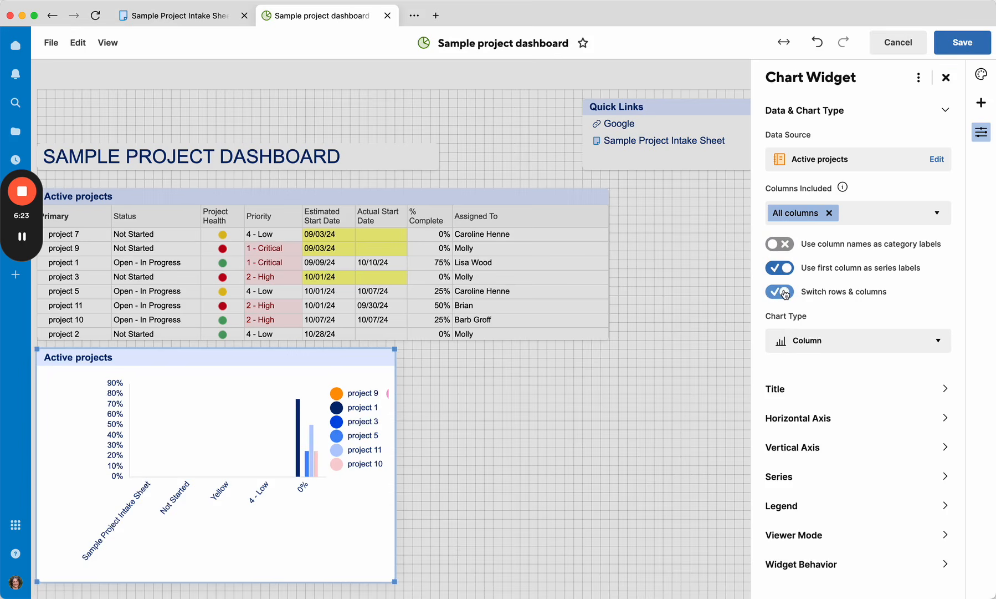
{"action": "left_click", "coordinate": [781, 245]}
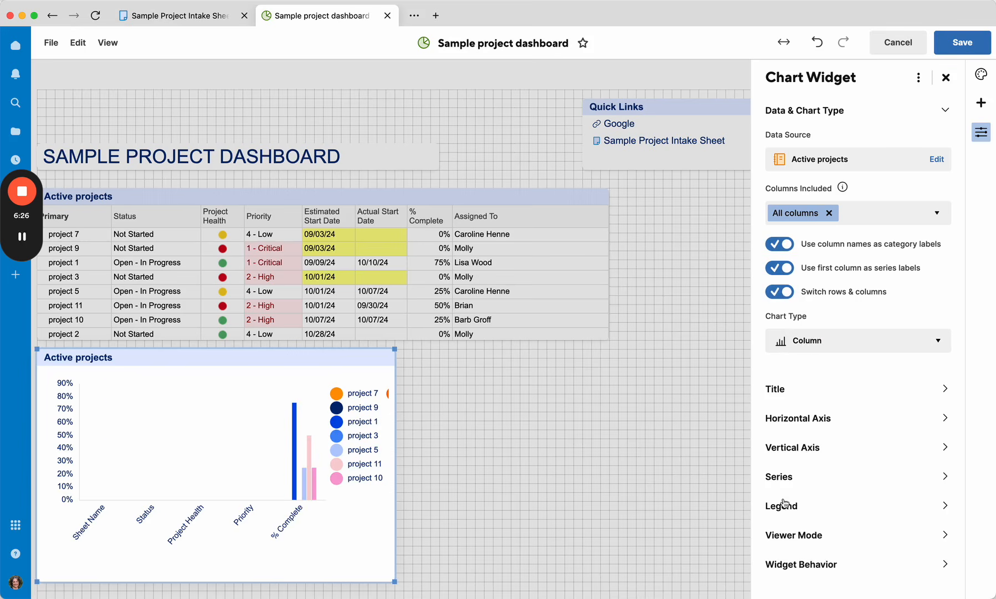
{"action": "left_click", "coordinate": [797, 341]}
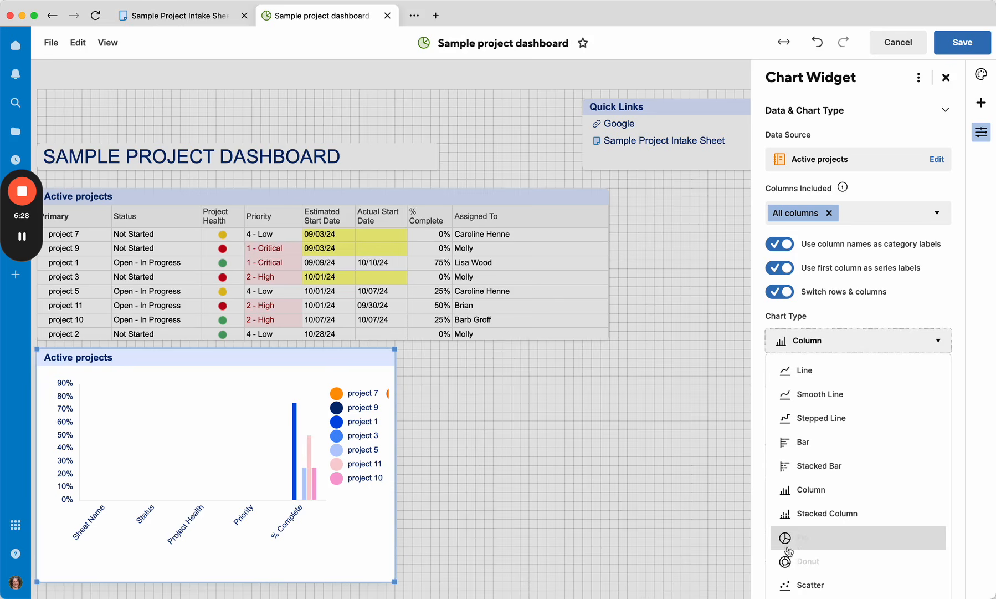
{"action": "left_click", "coordinate": [783, 246]}
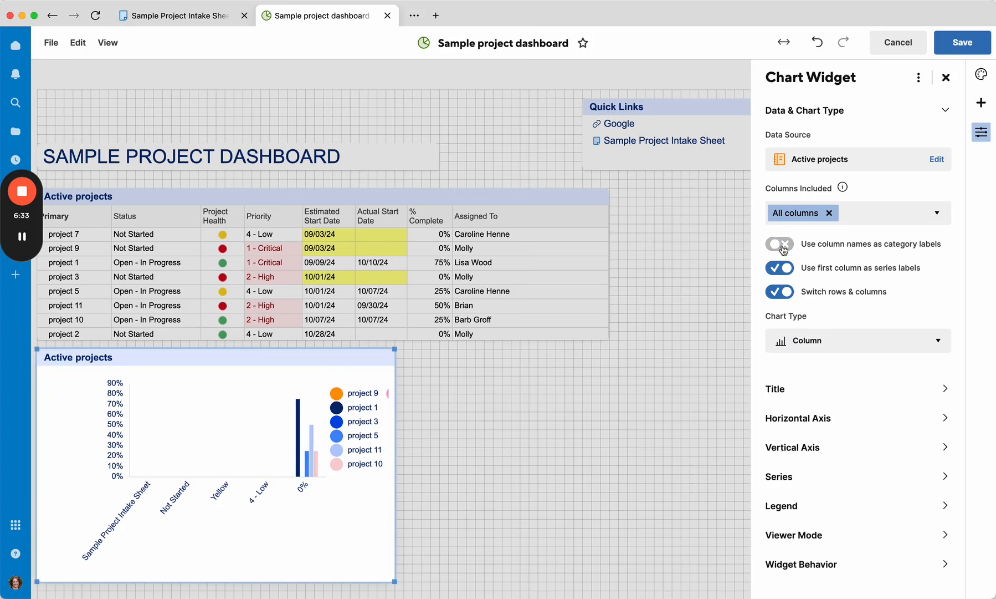
{"action": "left_click", "coordinate": [788, 297]}
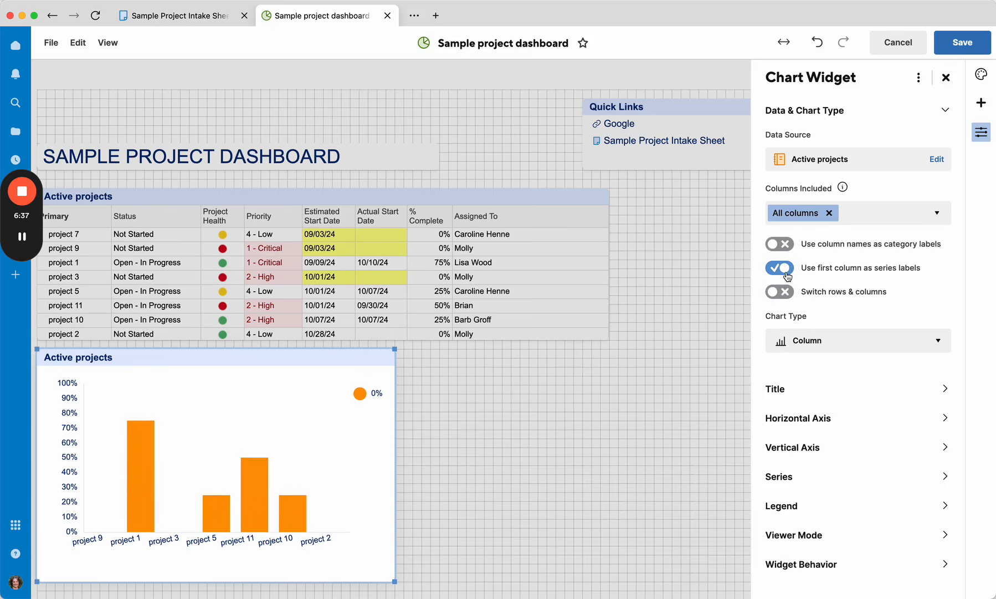
{"action": "left_click", "coordinate": [788, 275]}
{"action": "left_click", "coordinate": [788, 273]}
Step: Turn on always showing value labels for all chart series
{"action": "left_click", "coordinate": [782, 478]}
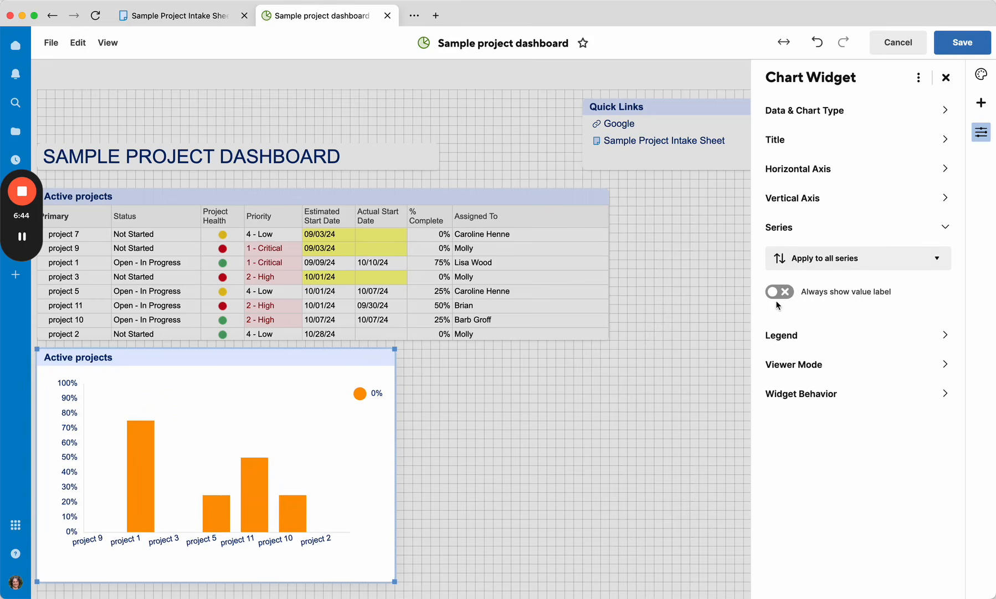
{"action": "left_click", "coordinate": [772, 294]}
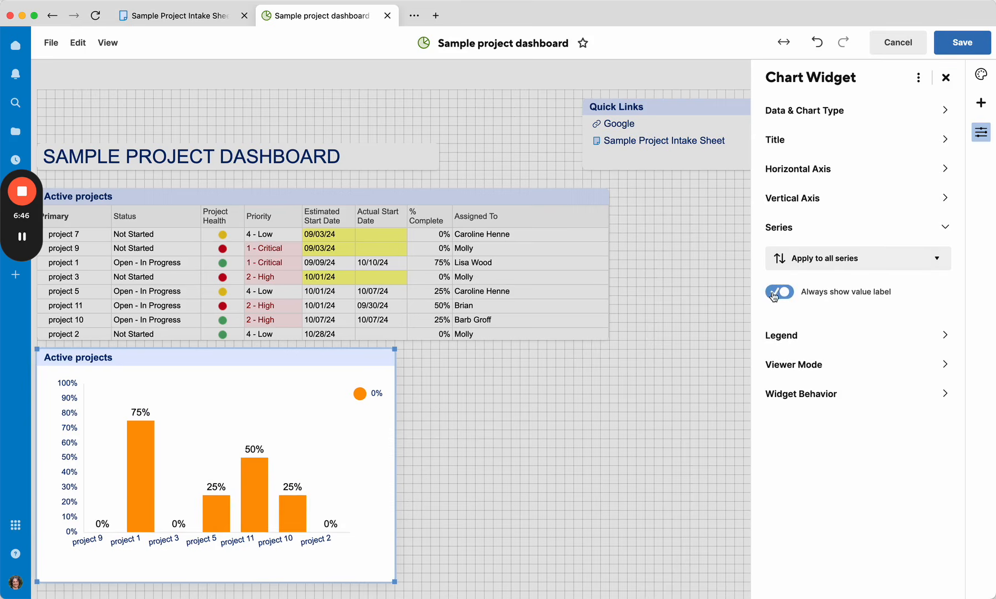
Step: Review the chart's Legend, Viewer Mode, Data & Chart Type and Title settings
{"action": "left_click", "coordinate": [788, 336]}
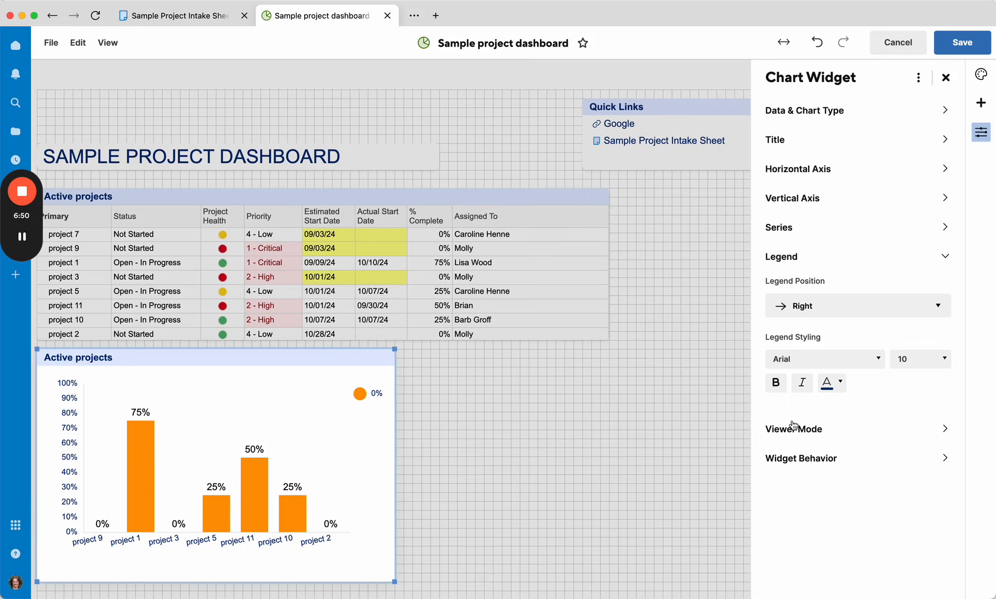
{"action": "left_click", "coordinate": [784, 223]}
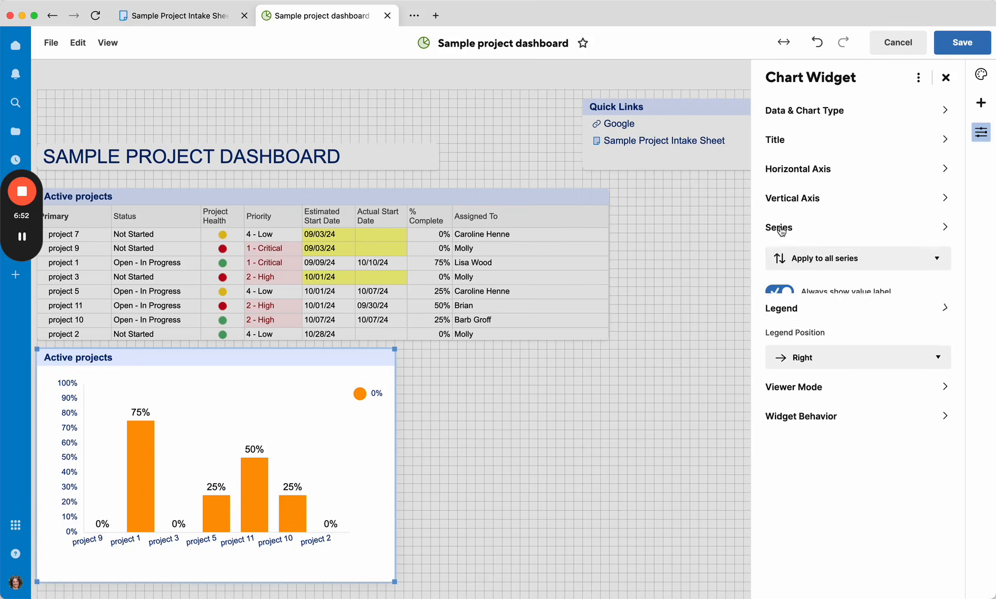
{"action": "left_click", "coordinate": [794, 336]}
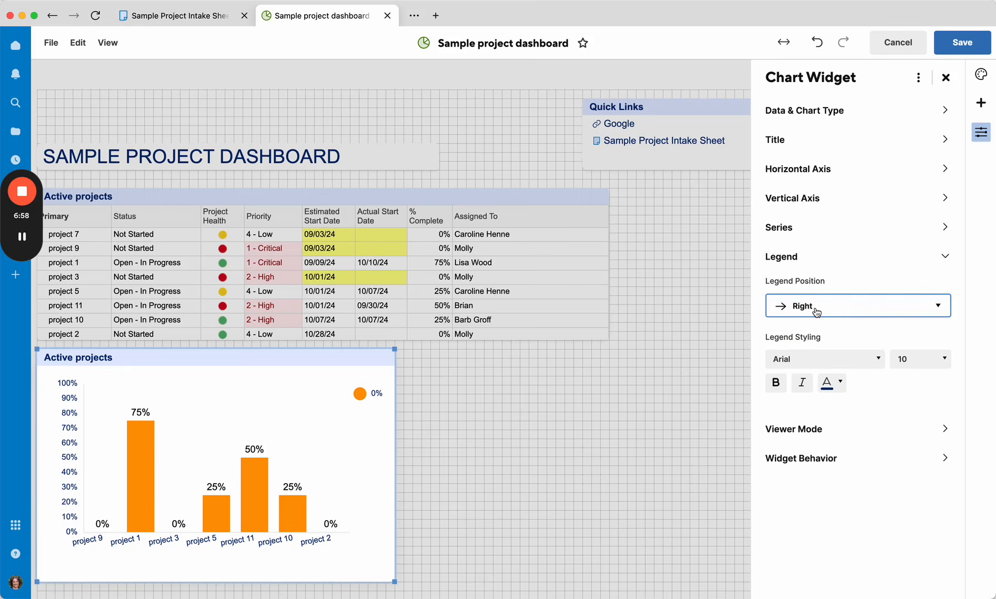
{"action": "left_click", "coordinate": [800, 432]}
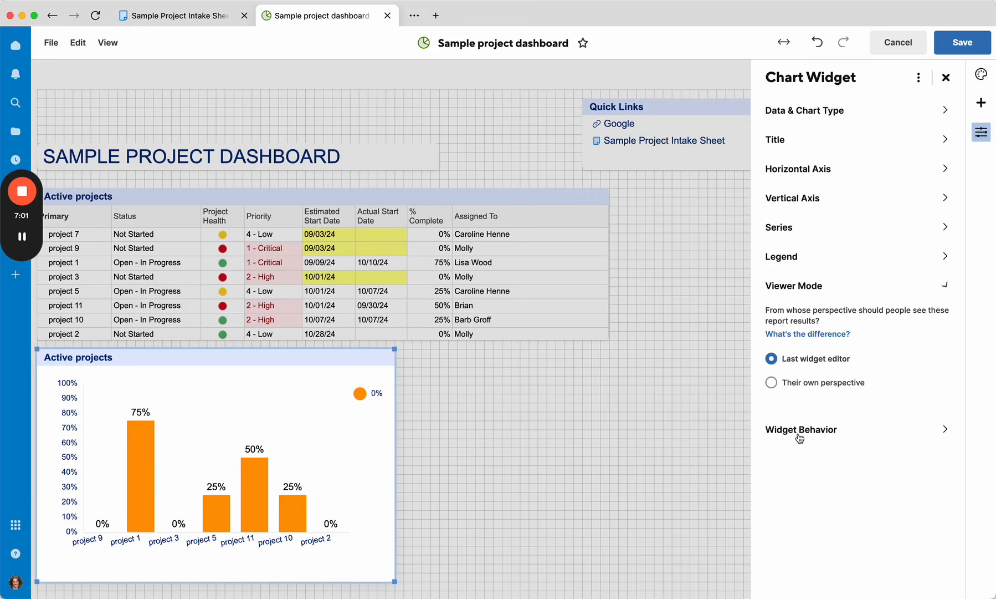
{"action": "left_click", "coordinate": [798, 114]}
{"action": "left_click", "coordinate": [783, 383]}
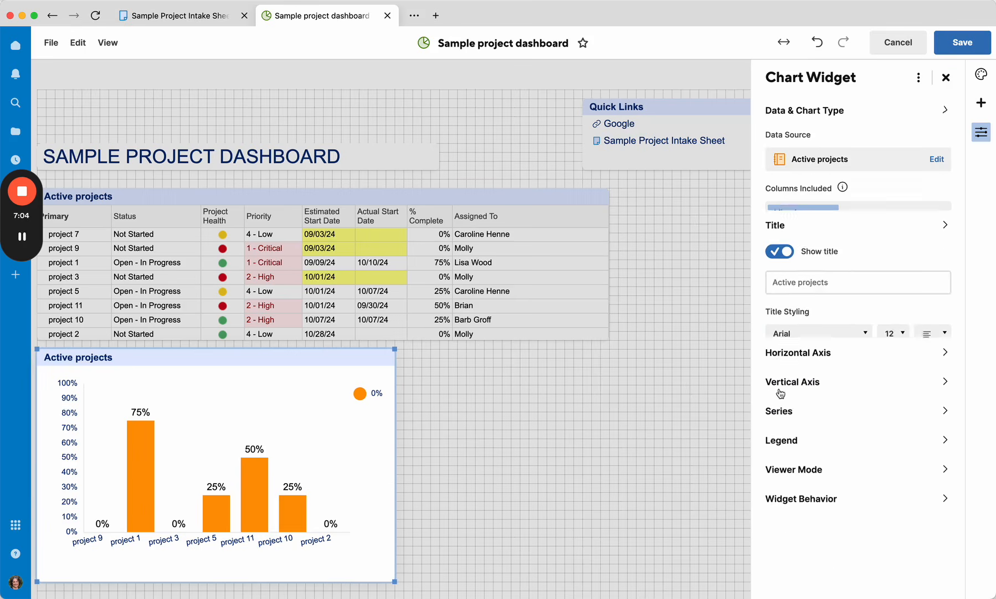
{"action": "left_click", "coordinate": [807, 324]}
{"action": "left_click", "coordinate": [792, 140]}
{"action": "left_click", "coordinate": [788, 166]}
{"action": "left_click", "coordinate": [780, 166]}
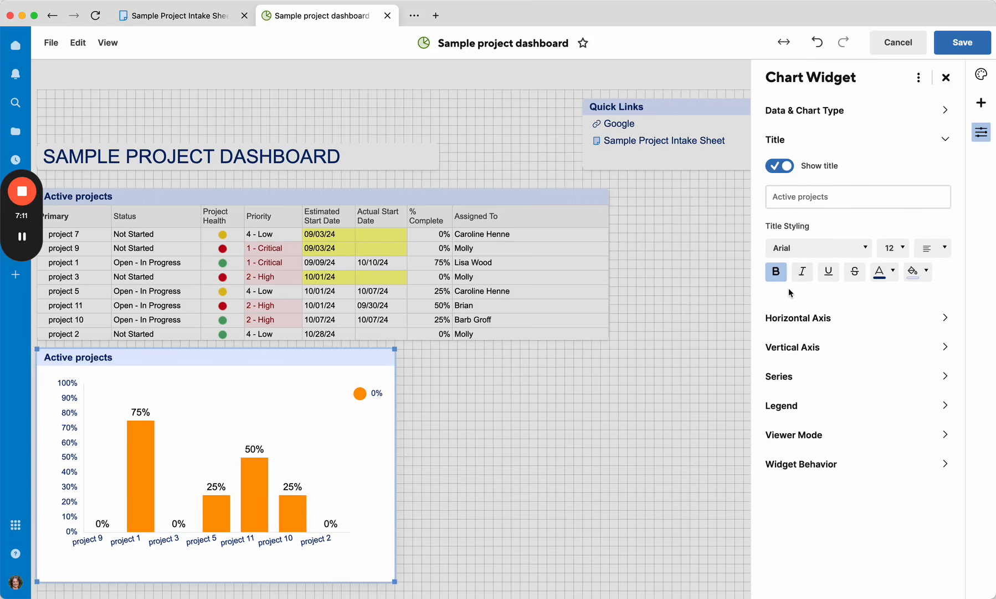
Step: Show tick mark lines on both the horizontal and vertical axes of the chart
{"action": "left_click", "coordinate": [806, 319]}
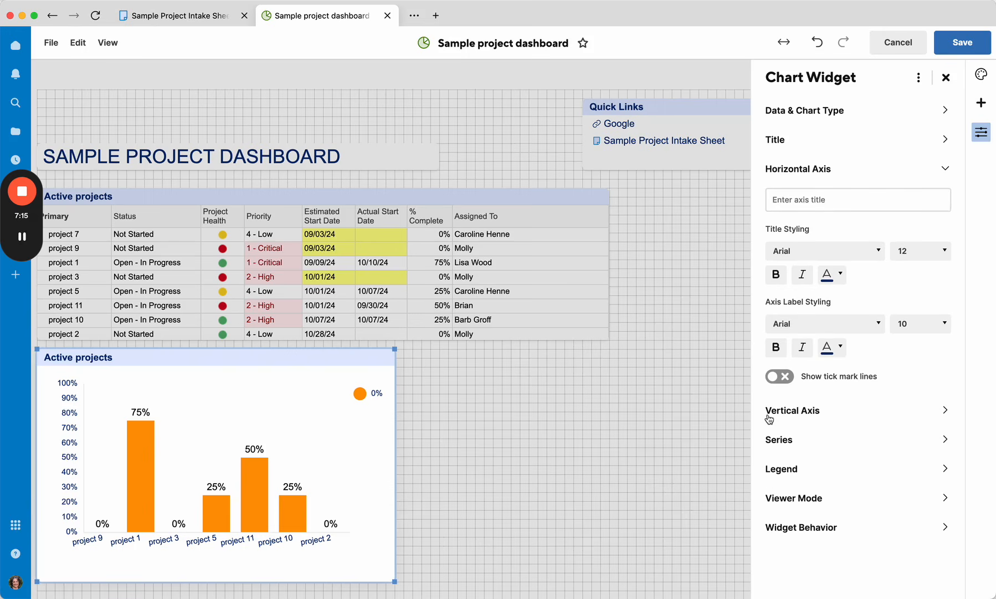
{"action": "left_click", "coordinate": [780, 376]}
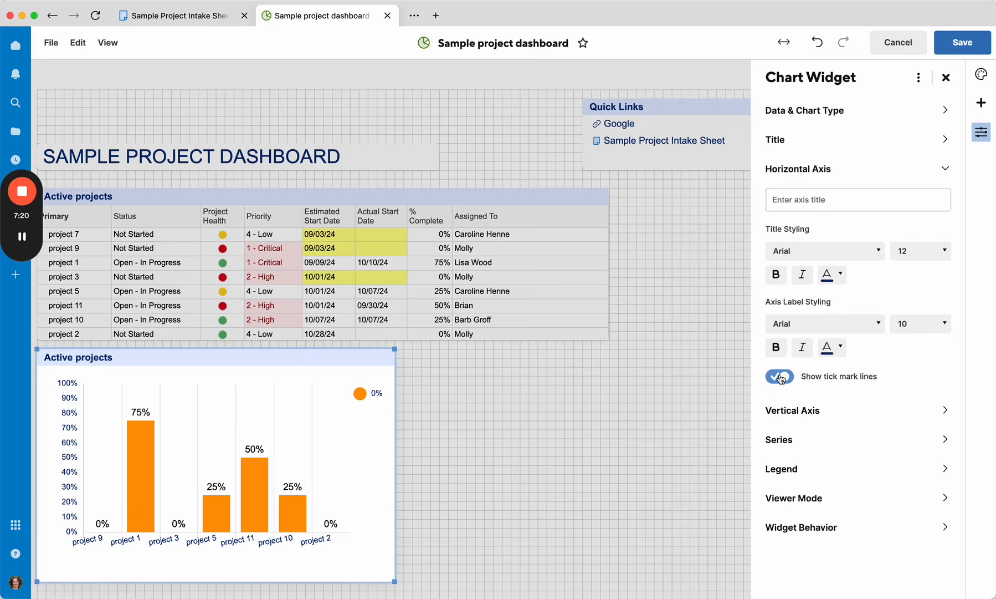
{"action": "left_click", "coordinate": [782, 413]}
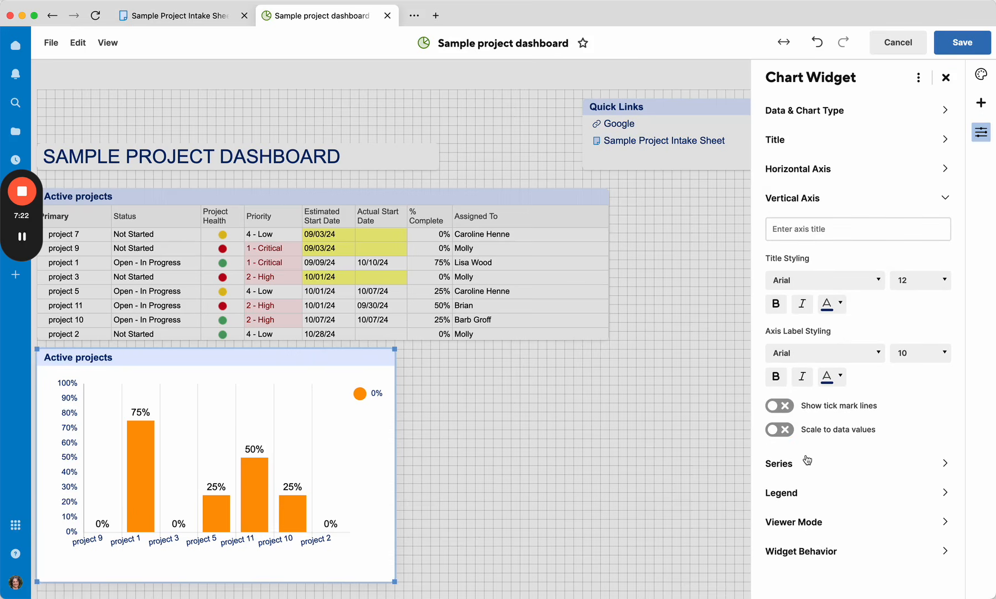
{"action": "left_click", "coordinate": [780, 406]}
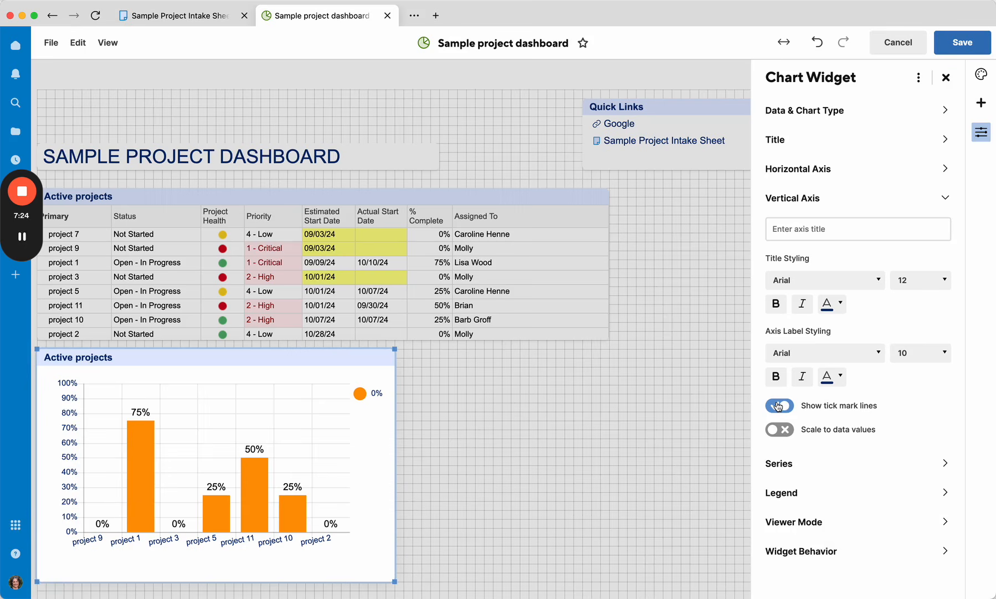
Step: Review the chart's Series, Legend, Viewer Mode, Widget Behavior, Title and axis settings
{"action": "left_click", "coordinate": [769, 464]}
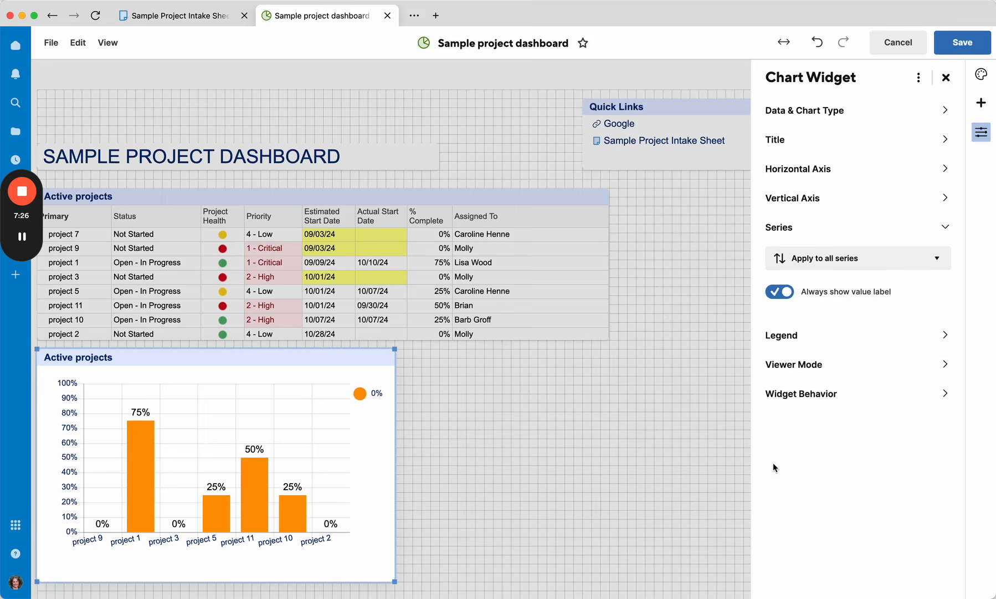
{"action": "left_click", "coordinate": [785, 336]}
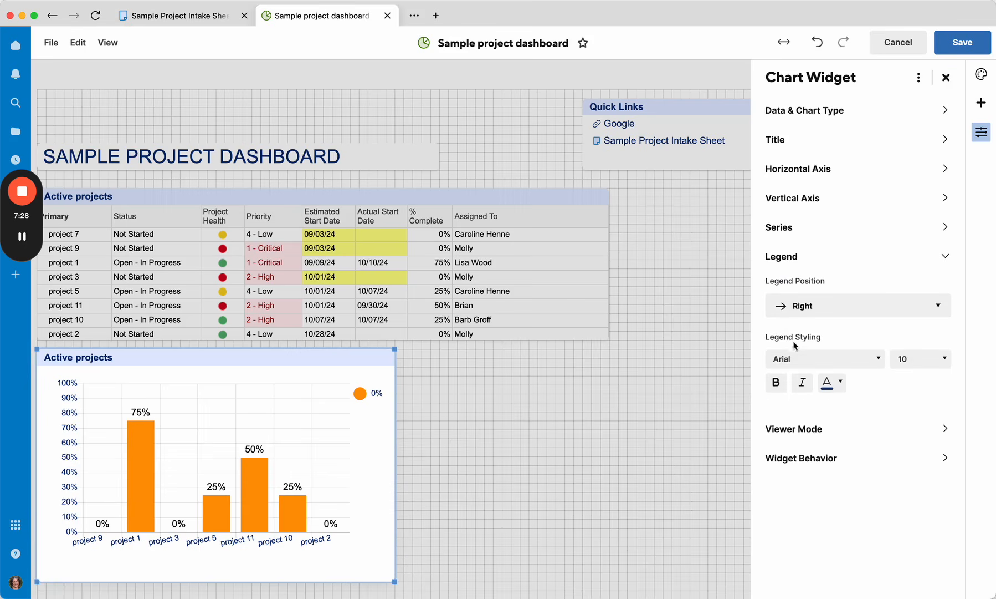
{"action": "left_click", "coordinate": [789, 429]}
{"action": "left_click", "coordinate": [790, 430]}
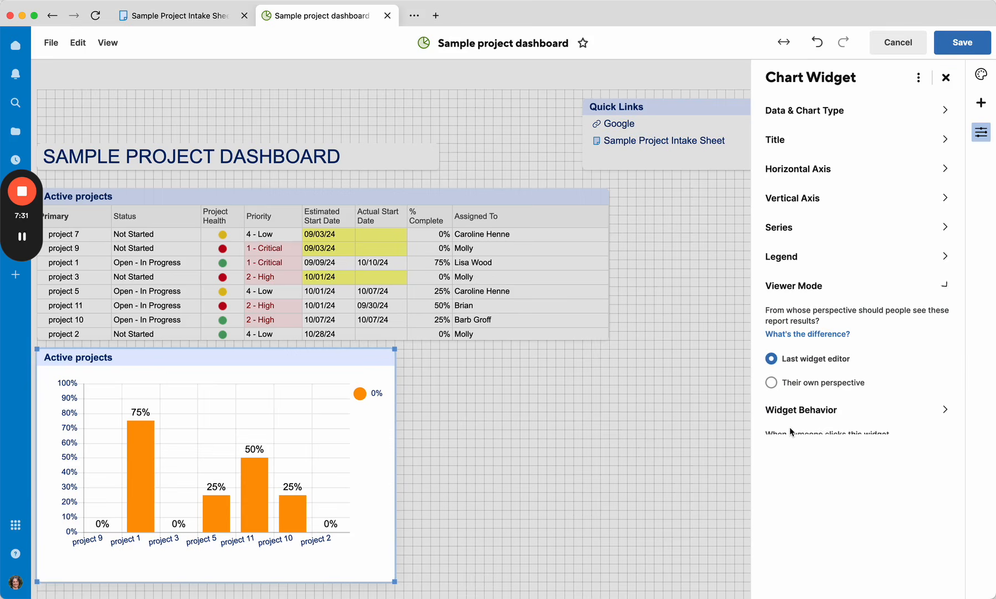
{"action": "left_click", "coordinate": [788, 114]}
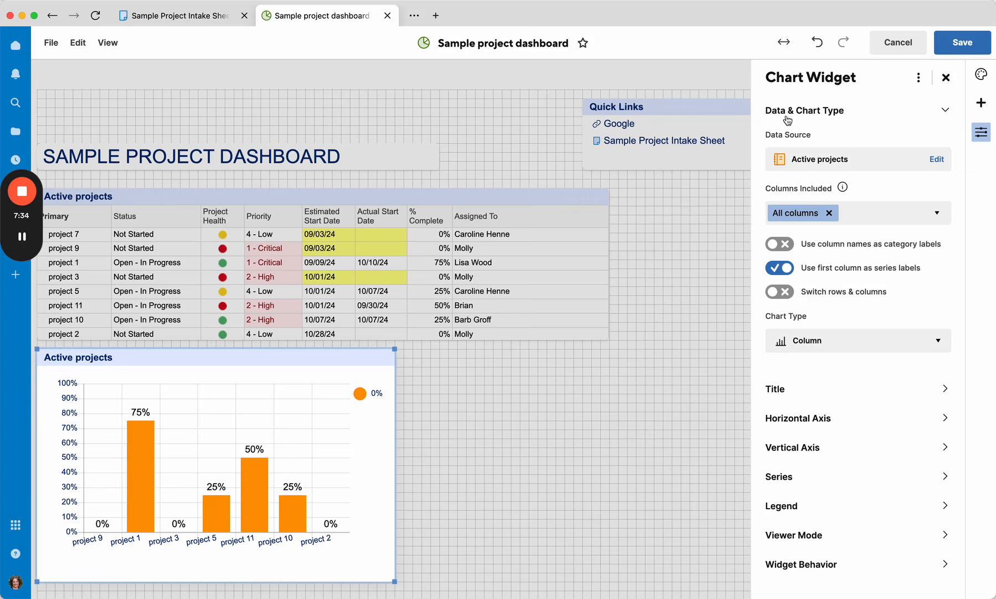
{"action": "left_click", "coordinate": [781, 390]}
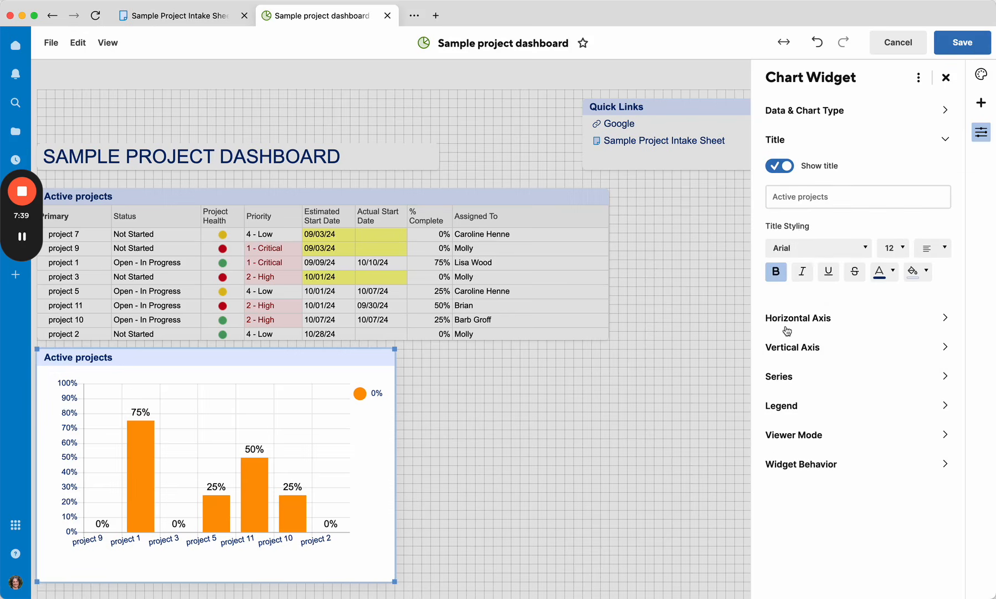
{"action": "left_click", "coordinate": [786, 330]}
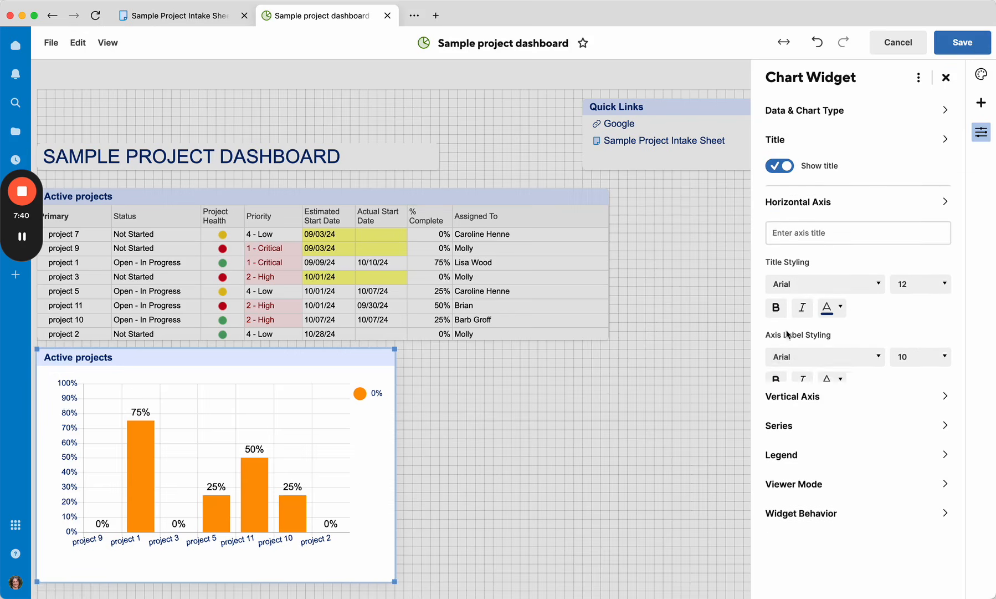
{"action": "left_click", "coordinate": [785, 411]}
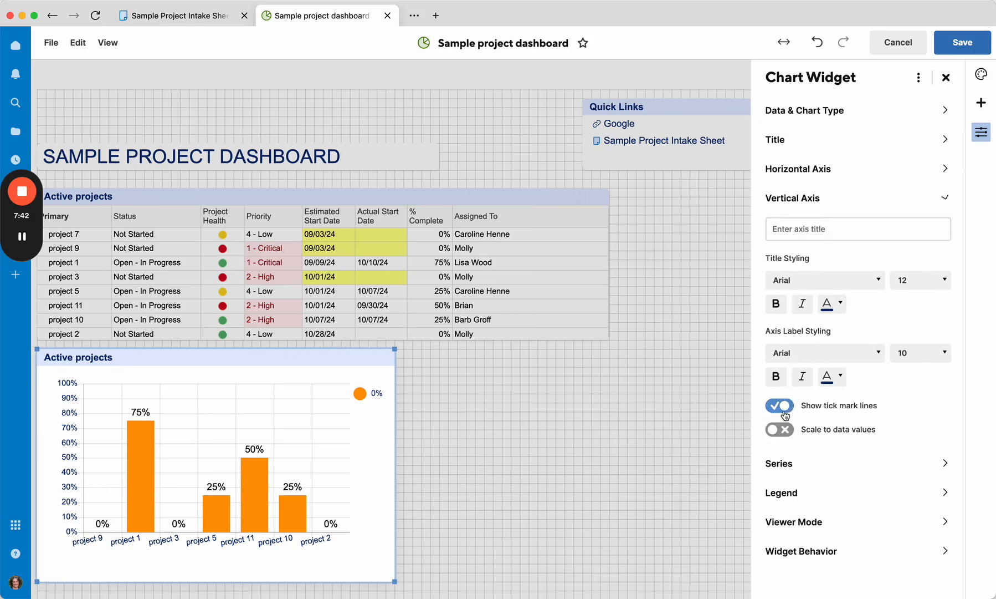
Step: Turn off always showing value labels for all chart series
{"action": "left_click", "coordinate": [779, 462]}
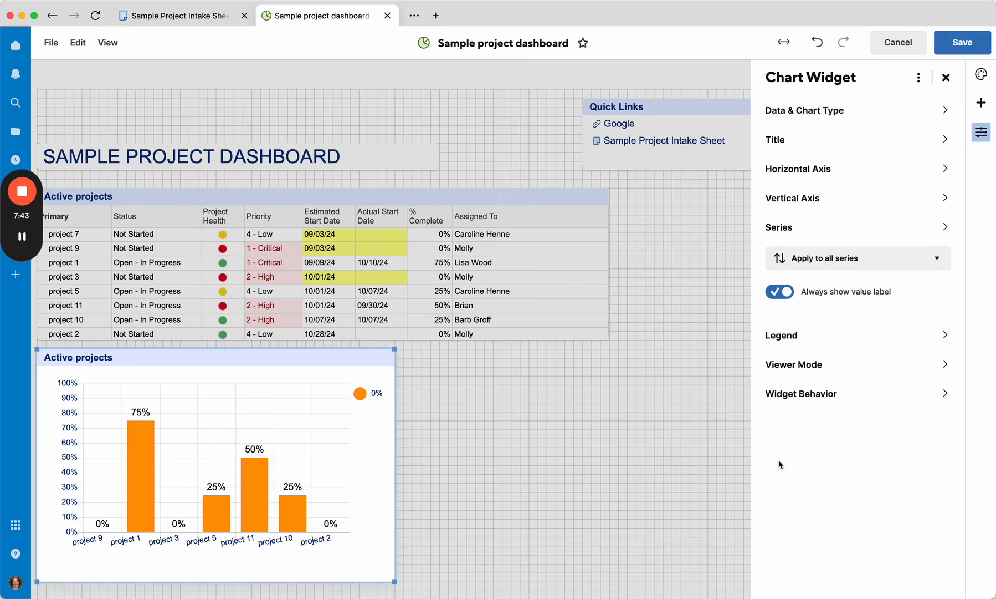
{"action": "left_click", "coordinate": [790, 294]}
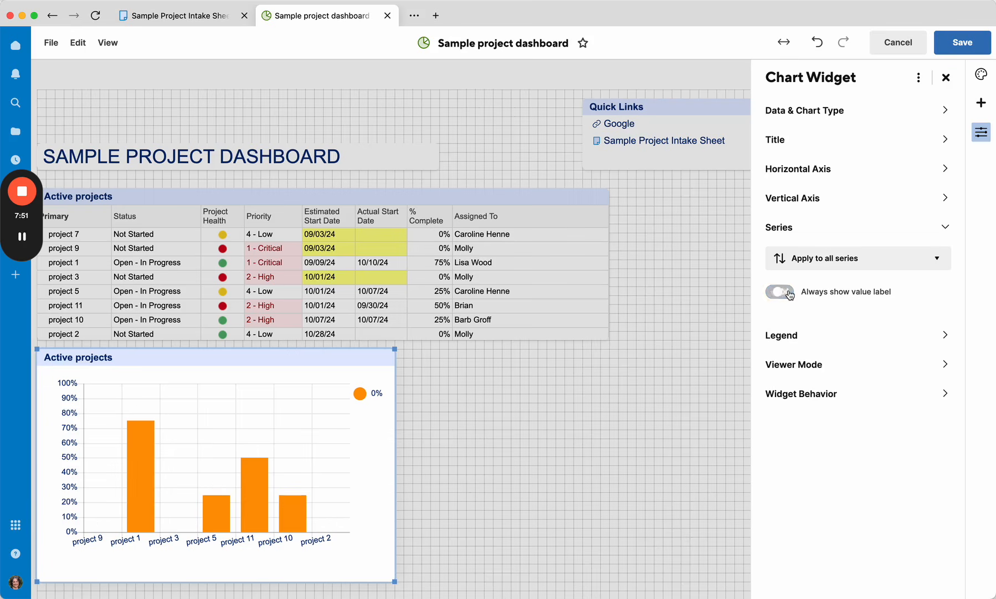
Step: Shrink the chart widget so it is shorter and slightly narrower
{"action": "left_click", "coordinate": [790, 333]}
{"action": "left_click", "coordinate": [805, 431]}
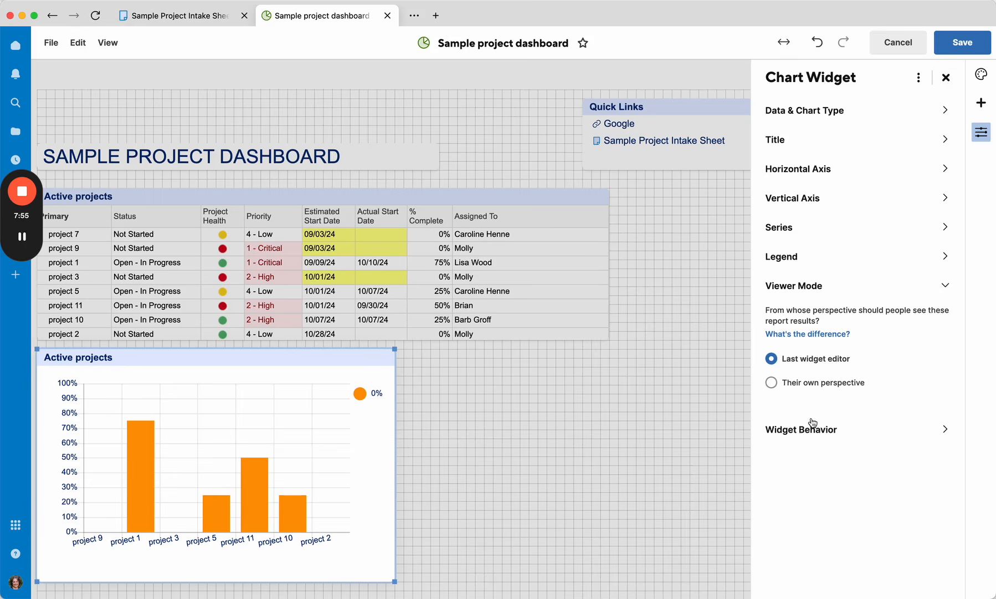
{"action": "left_click", "coordinate": [813, 429]}
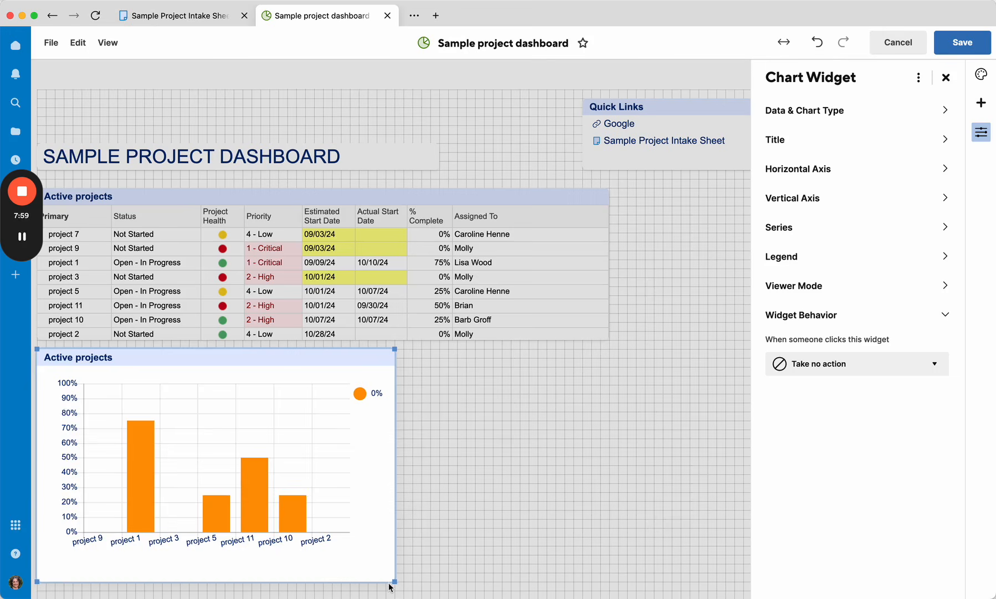
{"action": "left_click_drag", "start_coordinate": [395, 581], "coordinate": [377, 519]}
{"action": "left_click", "coordinate": [876, 116]}
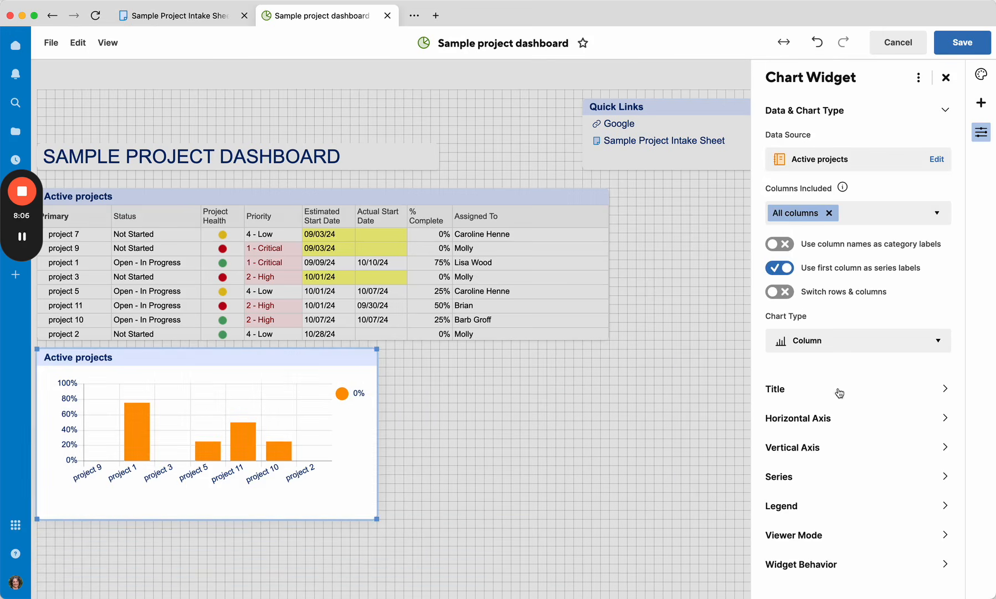
Step: Try switching the chart type to Bar, return it to Column, and close the chart settings
{"action": "left_click", "coordinate": [837, 340]}
{"action": "left_click", "coordinate": [794, 444]}
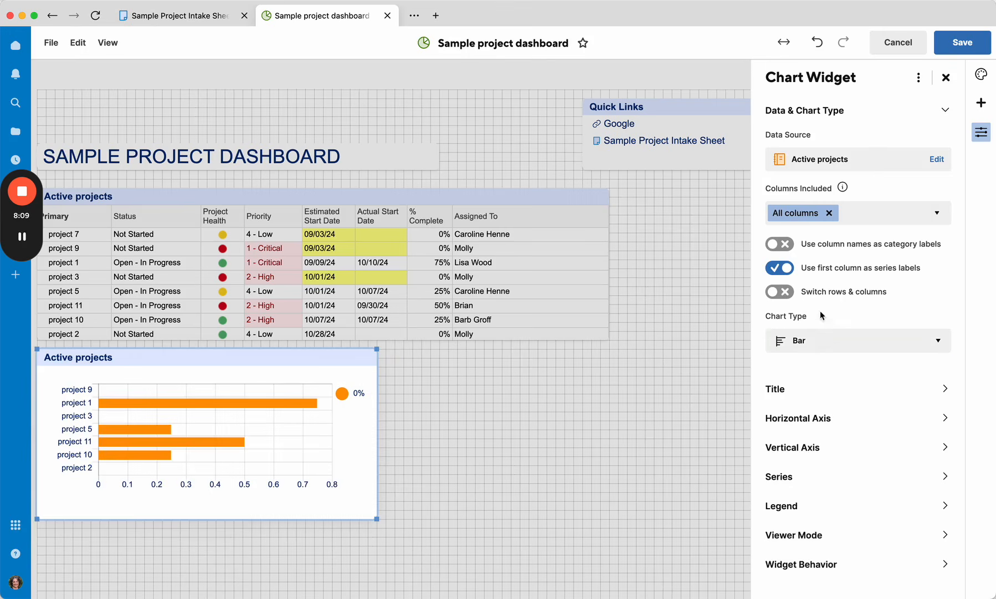
{"action": "left_click", "coordinate": [819, 340]}
{"action": "scroll", "coordinate": [782, 533], "scroll_direction": "down", "scroll_amount": 1}
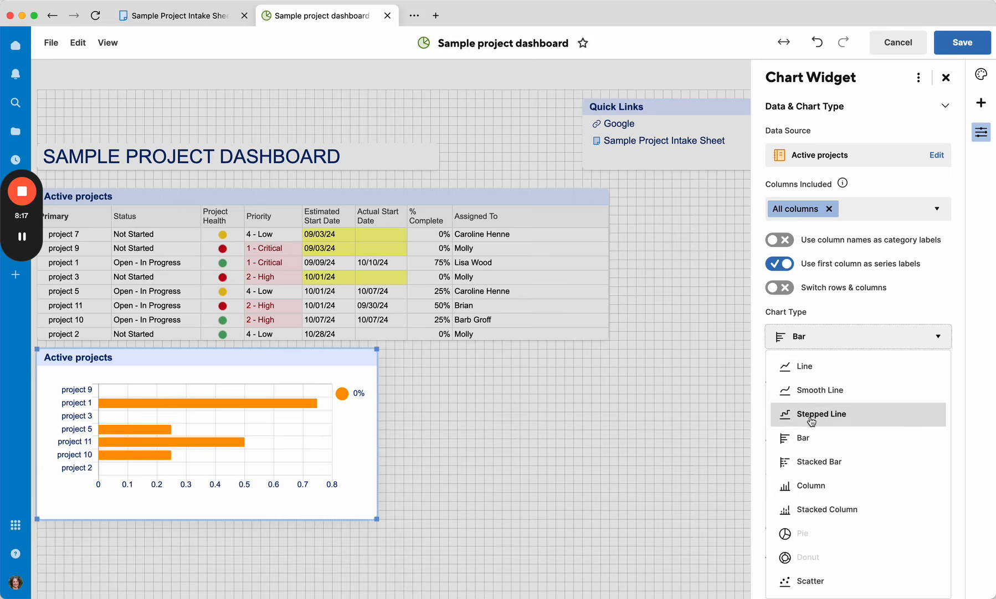
{"action": "left_click", "coordinate": [807, 485]}
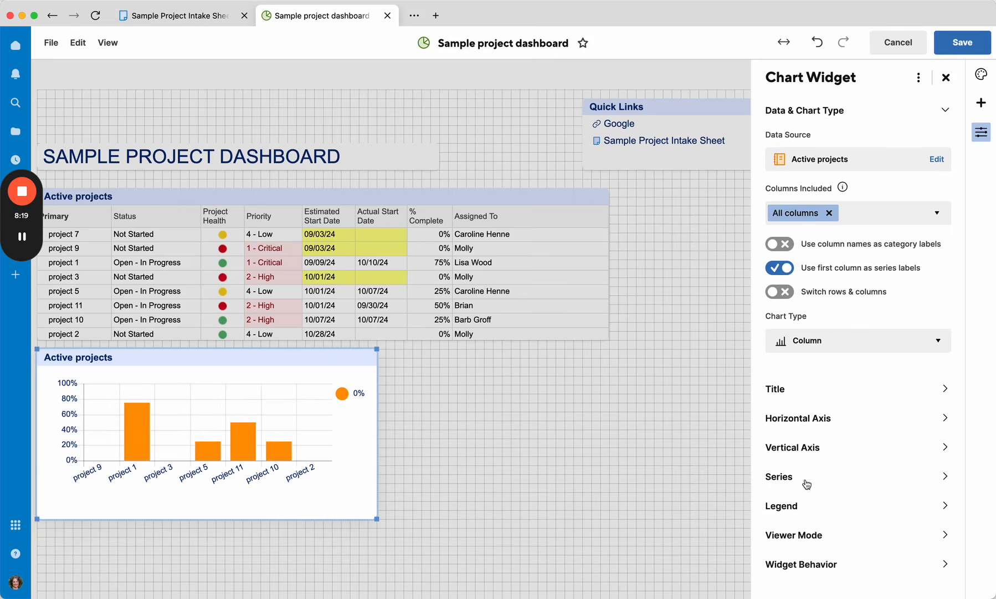
{"action": "left_click", "coordinate": [946, 77]}
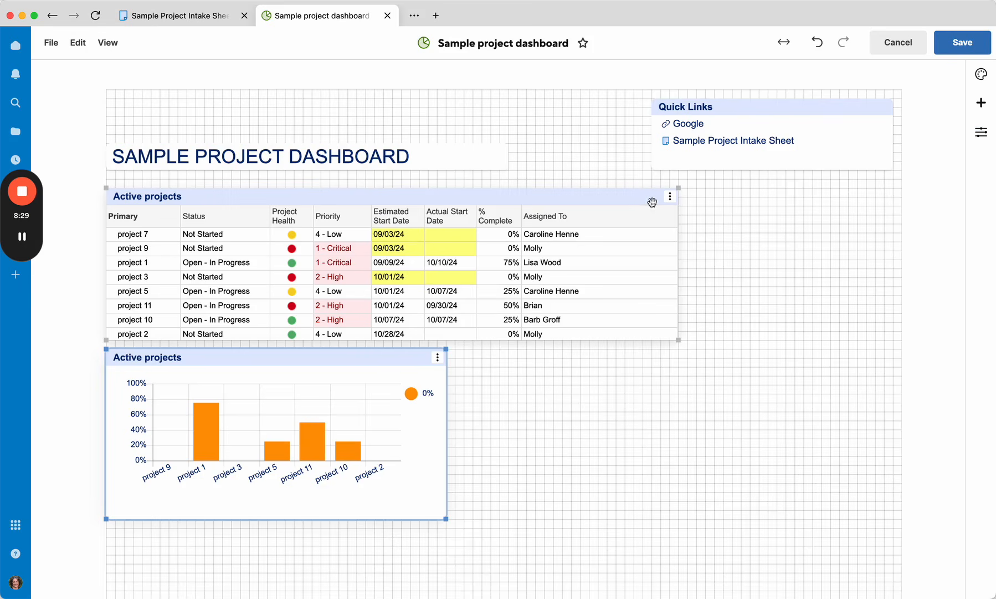
Step: Copy the Active projects report widget and paste the copy into the empty space below the chart
{"action": "left_click", "coordinate": [670, 200]}
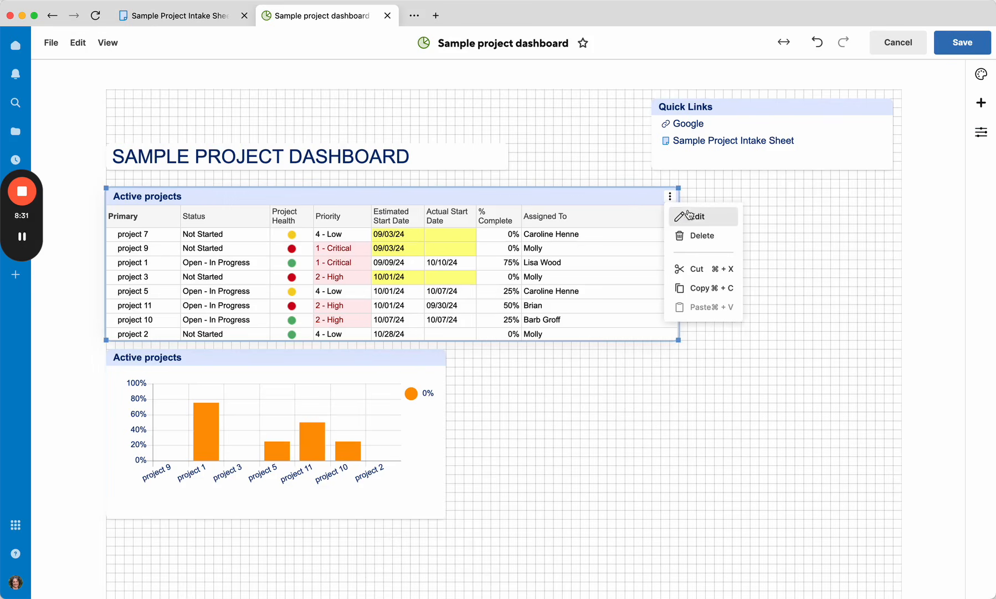
{"action": "left_click", "coordinate": [704, 288]}
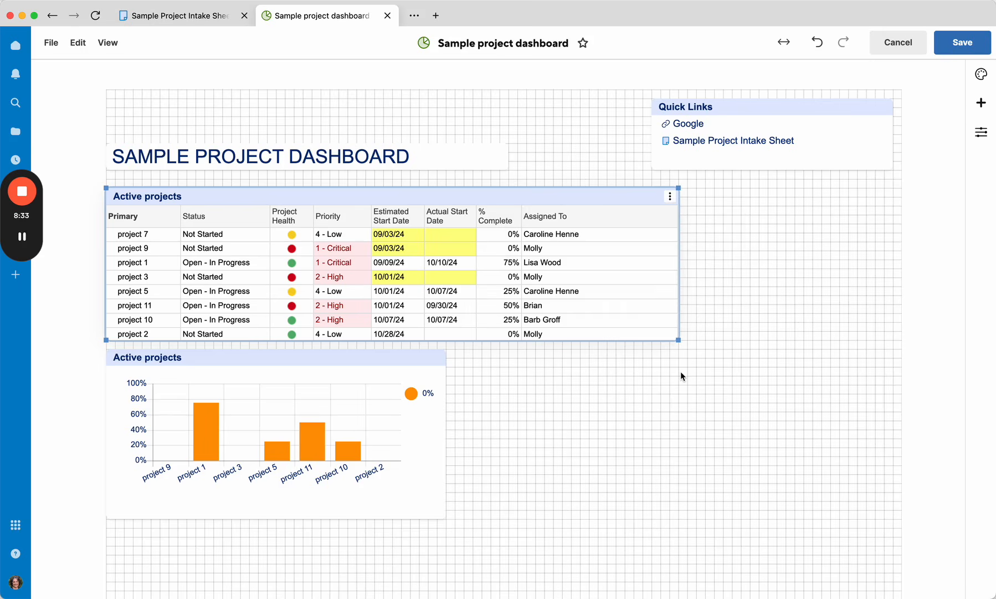
{"action": "scroll", "coordinate": [681, 372], "scroll_direction": "down", "scroll_amount": 3}
{"action": "left_click", "coordinate": [120, 469]}
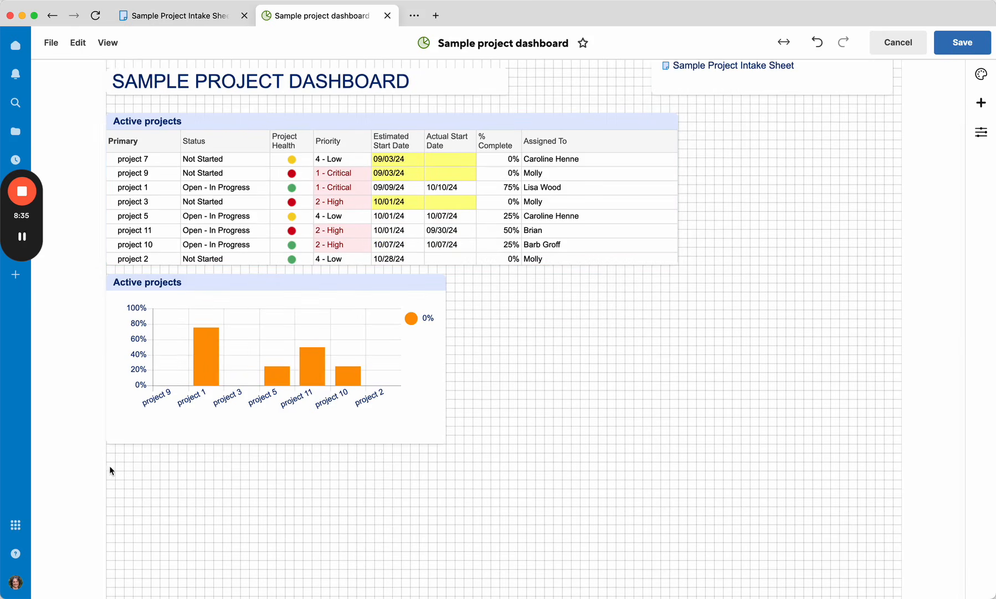
{"action": "right_click", "coordinate": [108, 463]}
{"action": "left_click", "coordinate": [146, 478]}
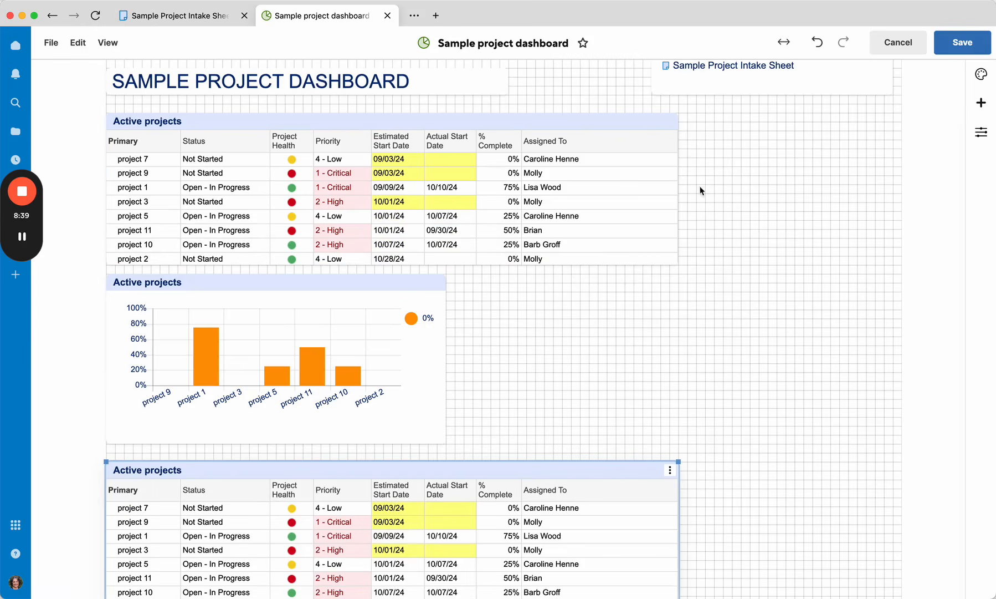
Step: Change the copied report widget's data source to the By priority report and make the widget narrower
{"action": "scroll", "coordinate": [800, 473], "scroll_direction": "down", "scroll_amount": 1}
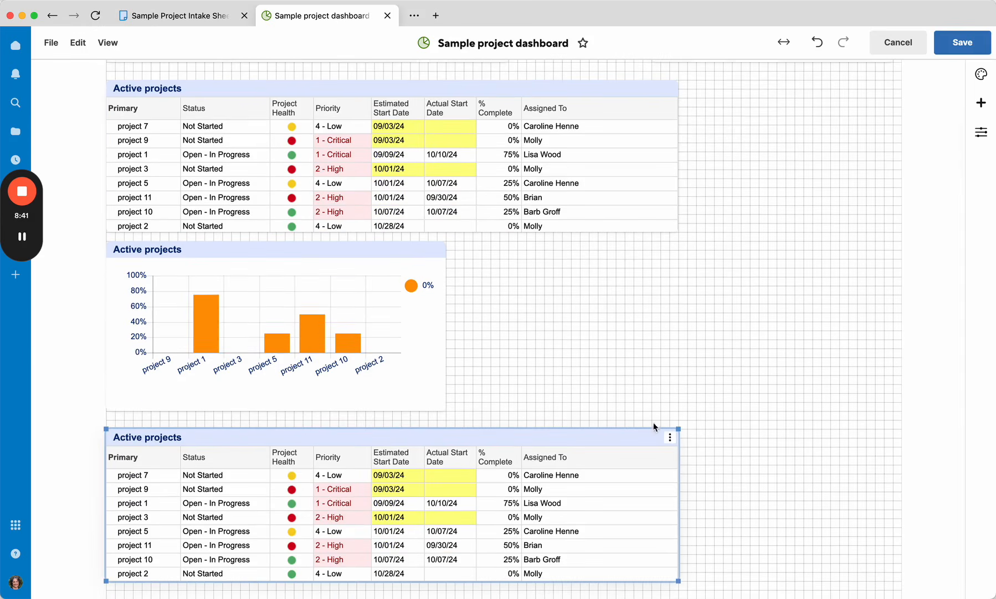
{"action": "left_click", "coordinate": [671, 438]}
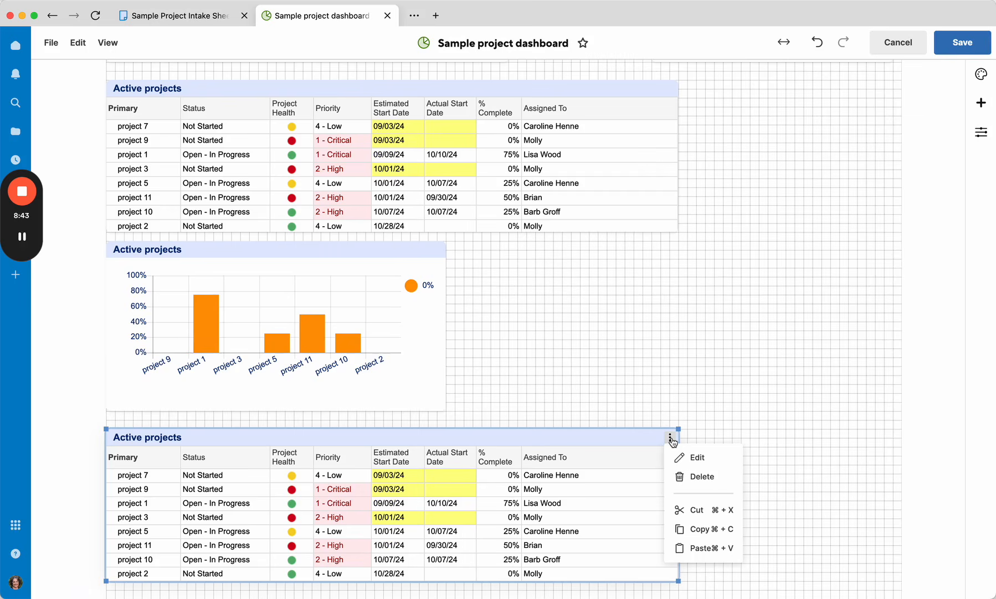
{"action": "left_click", "coordinate": [739, 405]}
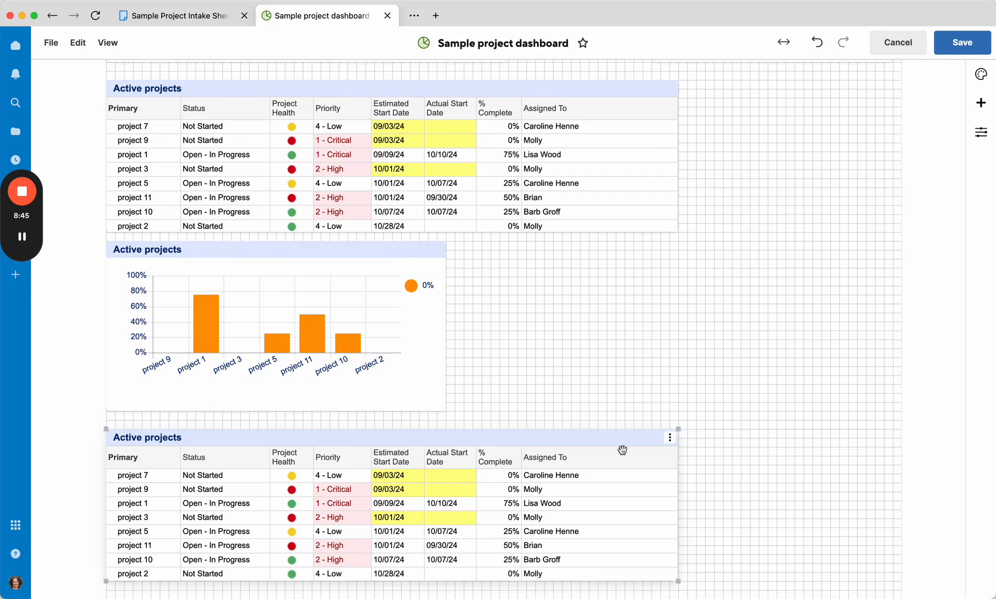
{"action": "double_click", "coordinate": [605, 449]}
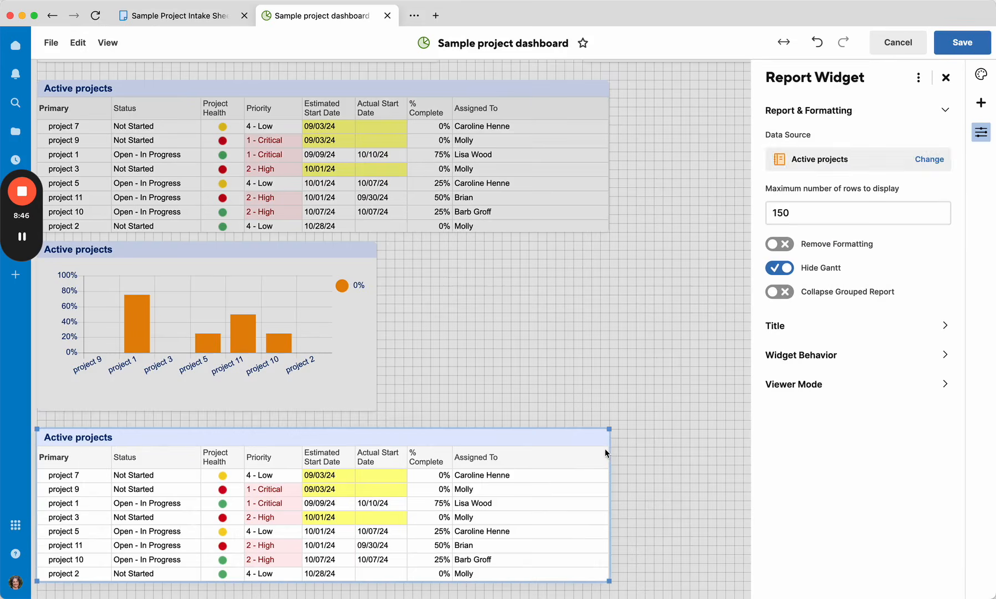
{"action": "left_click", "coordinate": [821, 160]}
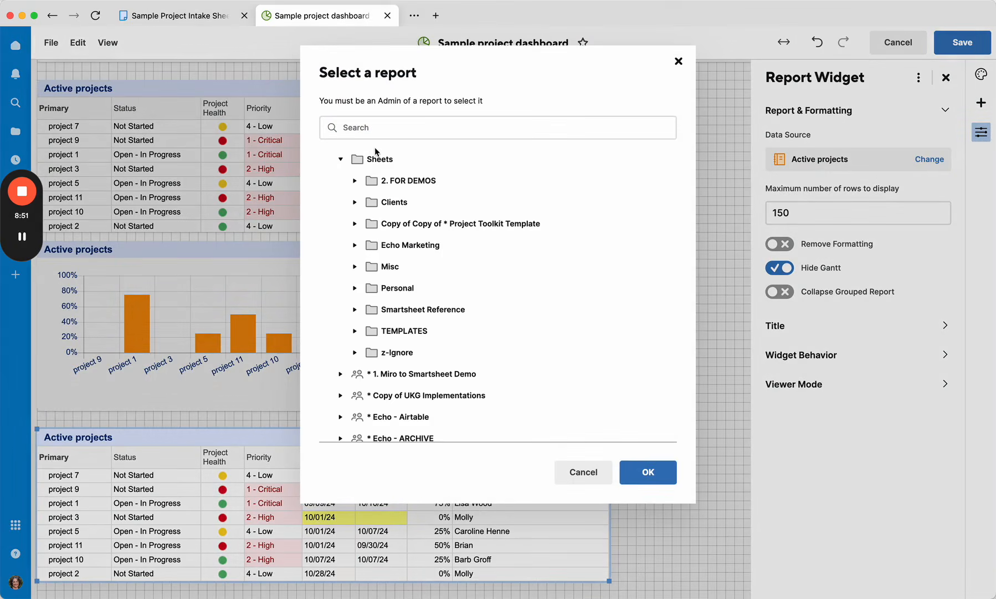
{"action": "left_click", "coordinate": [355, 181]}
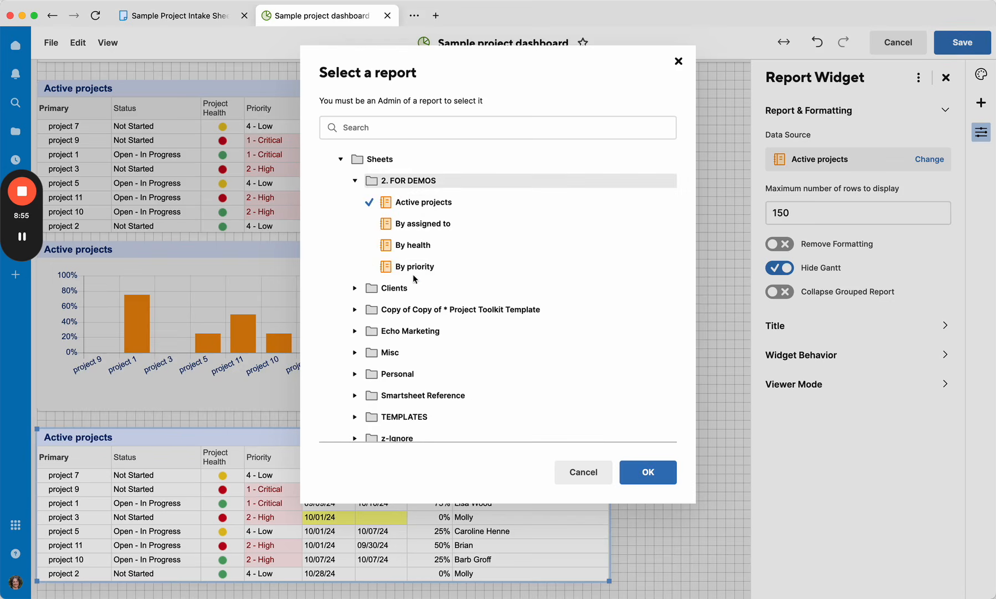
{"action": "left_click", "coordinate": [414, 266]}
{"action": "left_click", "coordinate": [646, 473]}
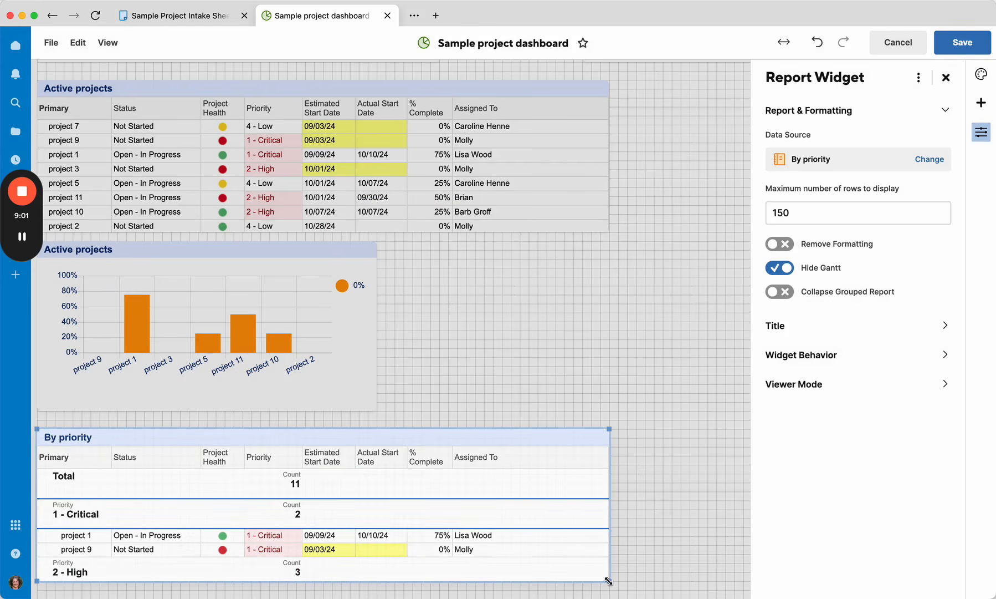
{"action": "left_click_drag", "start_coordinate": [608, 581], "coordinate": [556, 471]}
{"action": "left_click", "coordinate": [556, 544]}
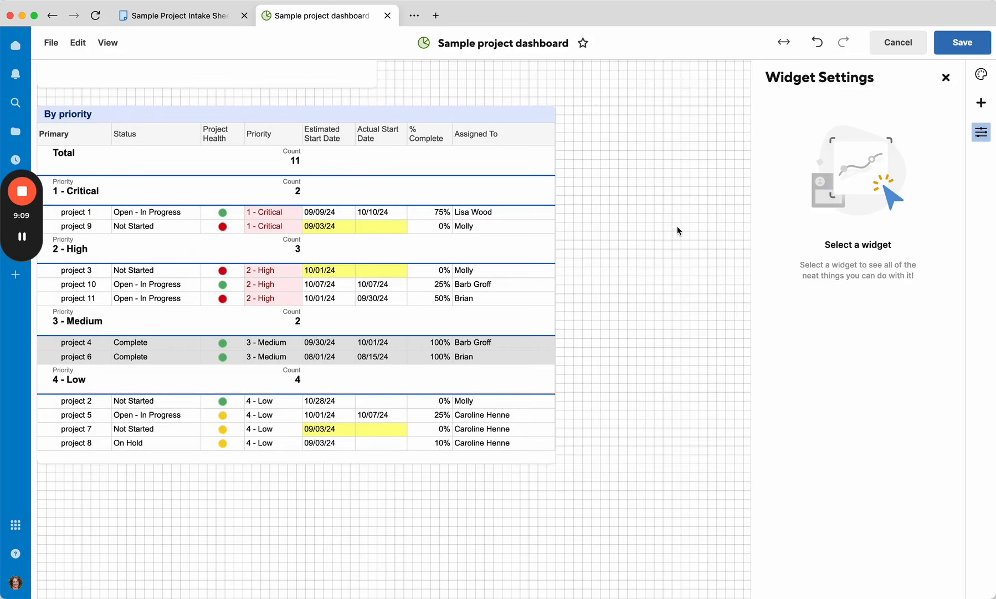
Step: Copy the Active projects chart widget and paste it into the empty space beside the By priority report
{"action": "scroll", "coordinate": [606, 182], "scroll_direction": "up", "scroll_amount": 5}
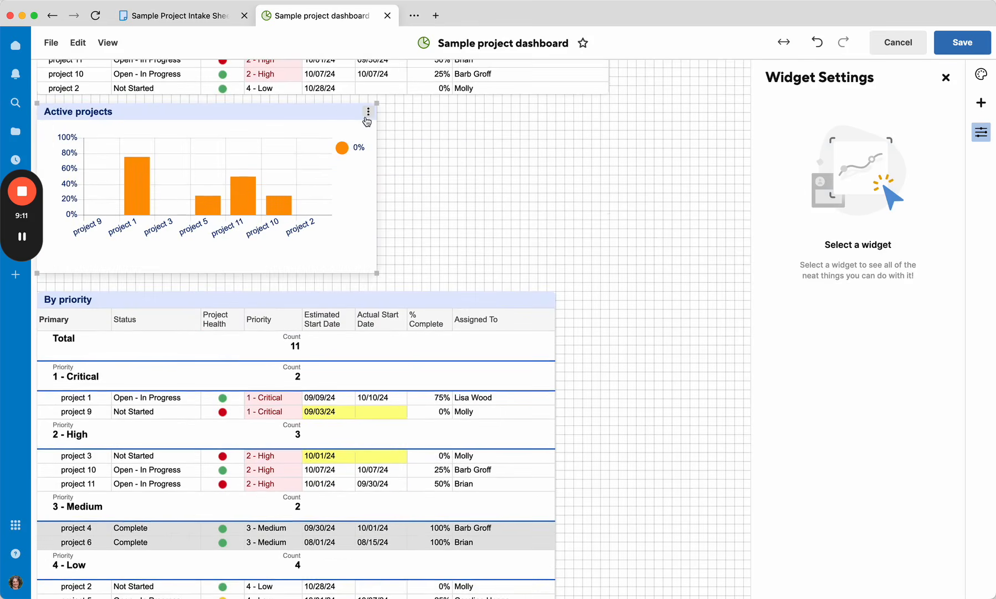
{"action": "left_click", "coordinate": [368, 113]}
{"action": "left_click", "coordinate": [392, 205]}
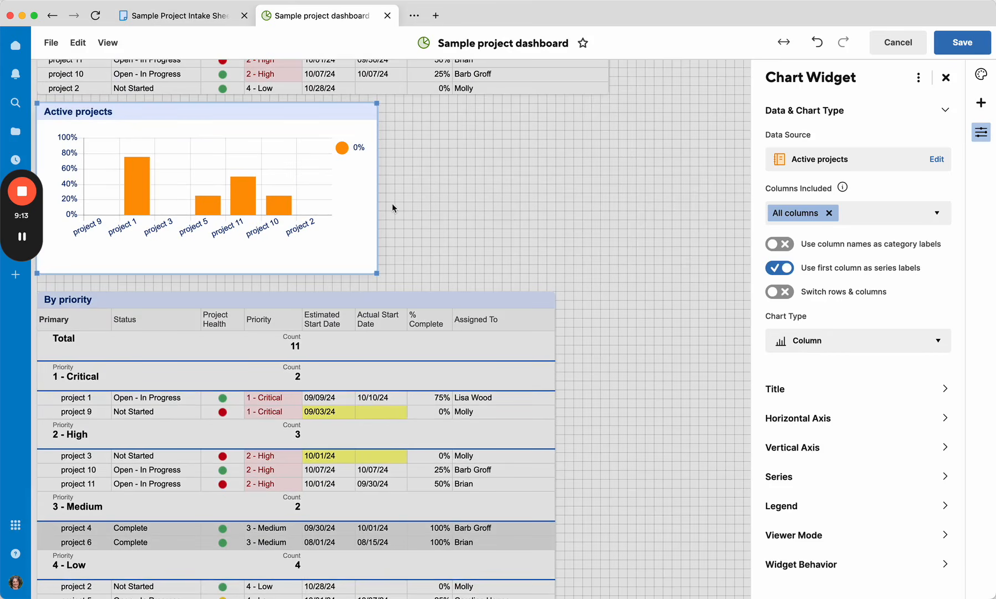
{"action": "left_click", "coordinate": [577, 222]}
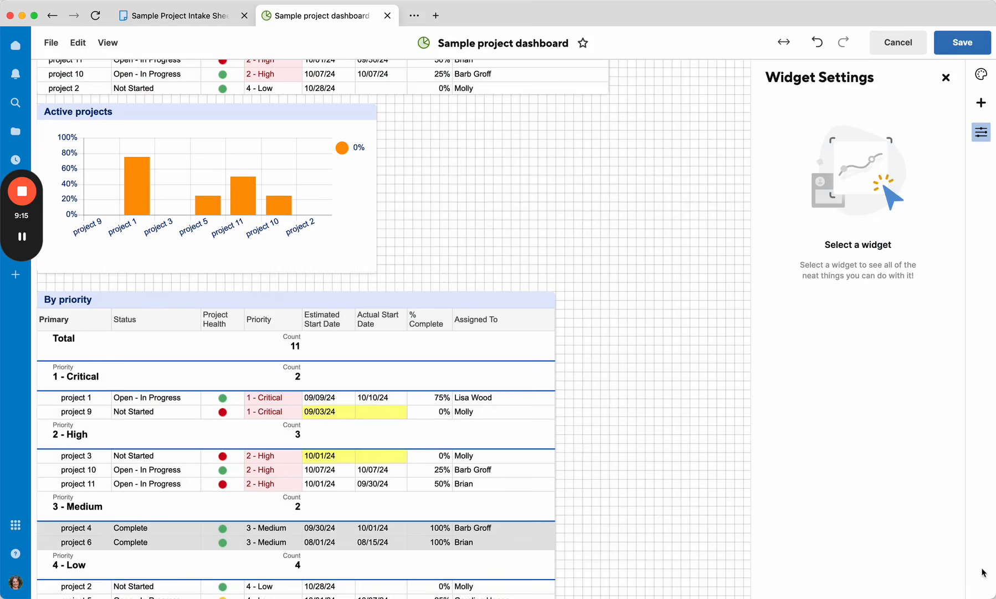
{"action": "right_click", "coordinate": [647, 294]}
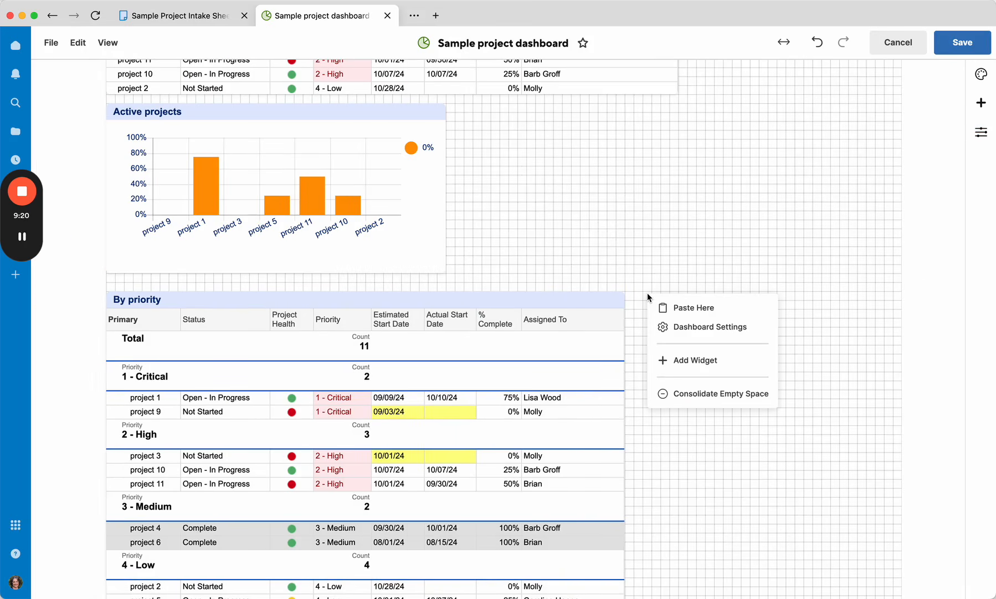
{"action": "left_click", "coordinate": [671, 311]}
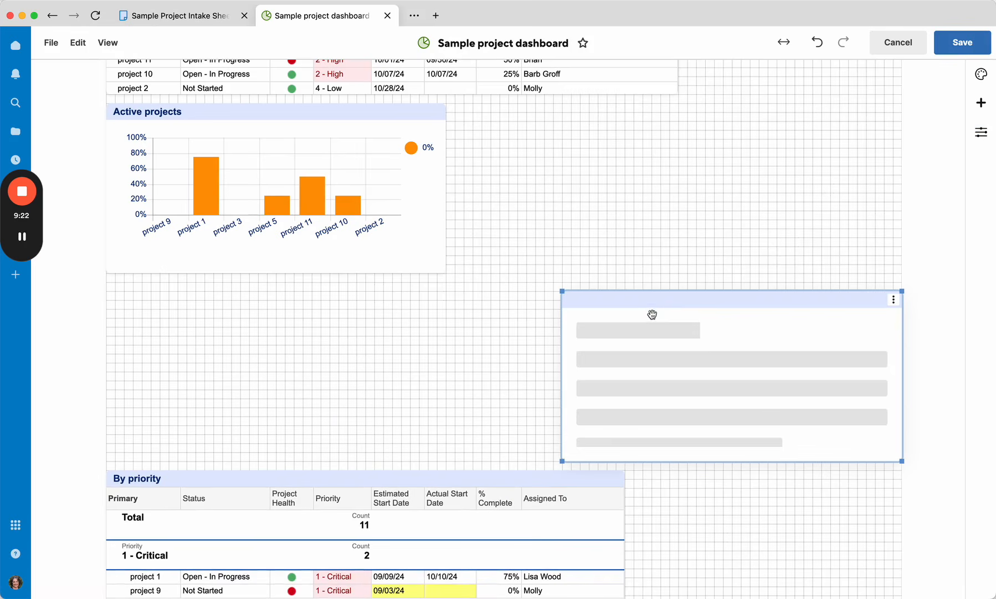
Step: Resize and reposition the pasted chart and the By priority report so they sit side by side
{"action": "left_click_drag", "start_coordinate": [565, 462], "coordinate": [643, 461]}
{"action": "left_click_drag", "start_coordinate": [568, 486], "coordinate": [571, 310]}
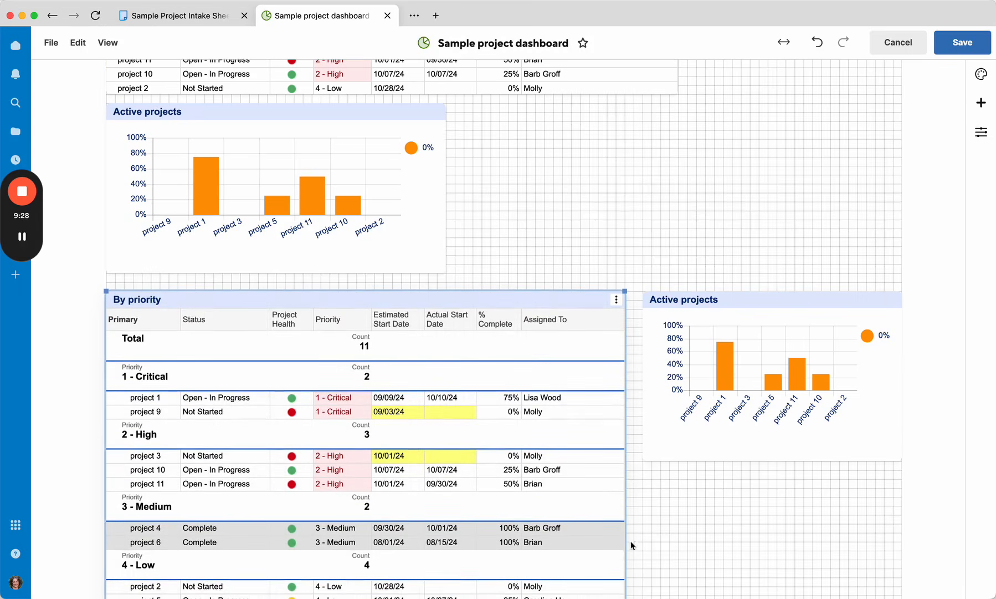
{"action": "scroll", "coordinate": [630, 534], "scroll_direction": "down", "scroll_amount": 3}
{"action": "left_click_drag", "start_coordinate": [626, 568], "coordinate": [598, 559]}
{"action": "left_click_drag", "start_coordinate": [640, 381], "coordinate": [606, 417]}
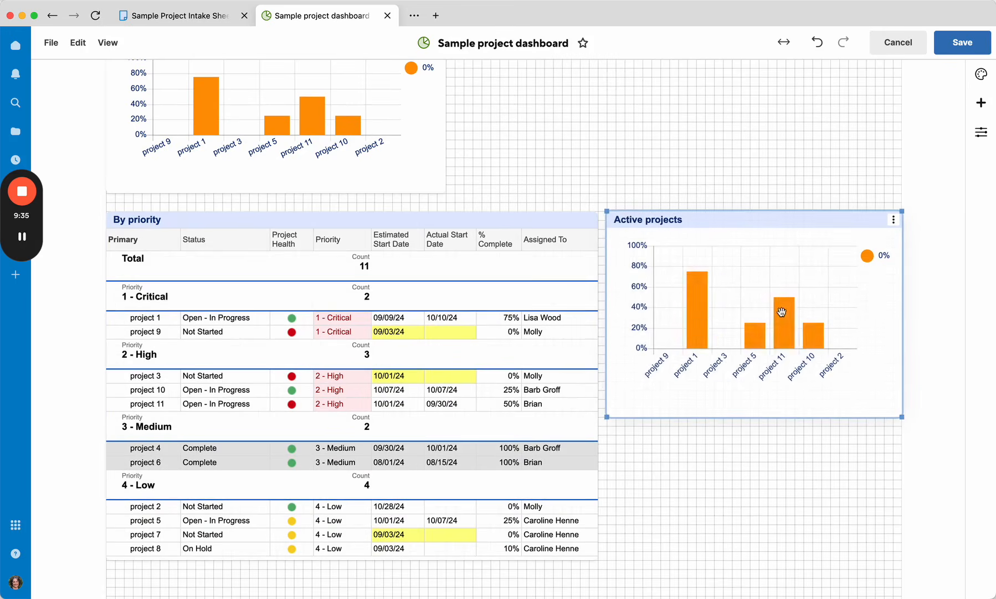
Step: Set the pasted chart's data source to the By priority report and change its chart type to Donut
{"action": "double_click", "coordinate": [779, 317]}
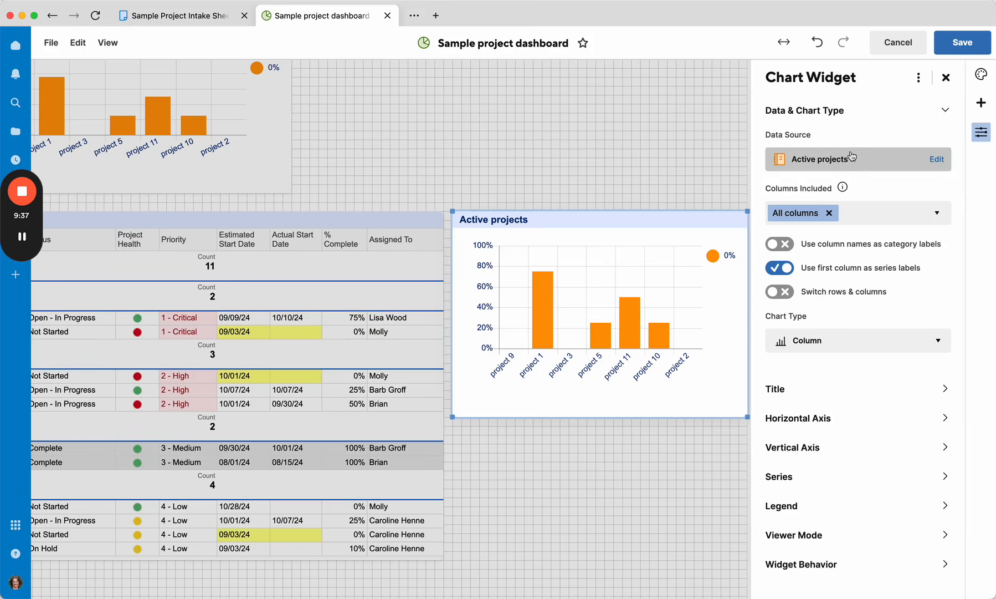
{"action": "left_click", "coordinate": [853, 158]}
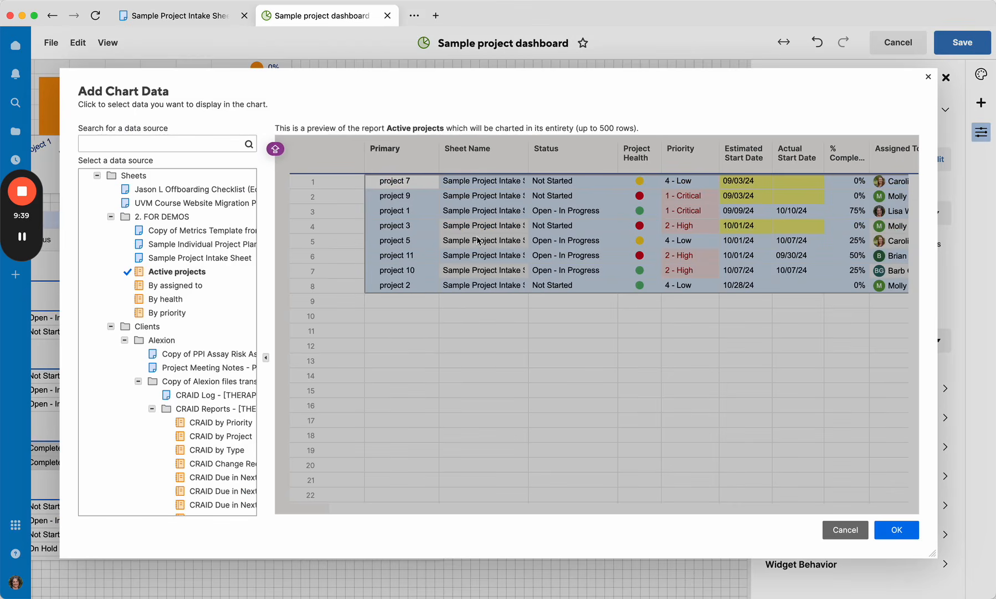
{"action": "left_click", "coordinate": [164, 313]}
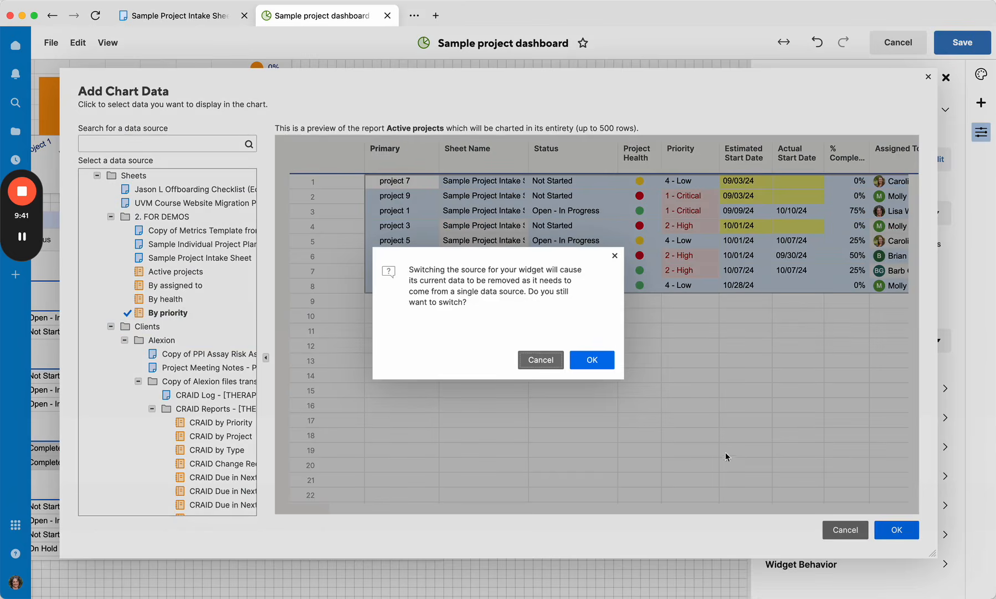
{"action": "left_click", "coordinate": [584, 355]}
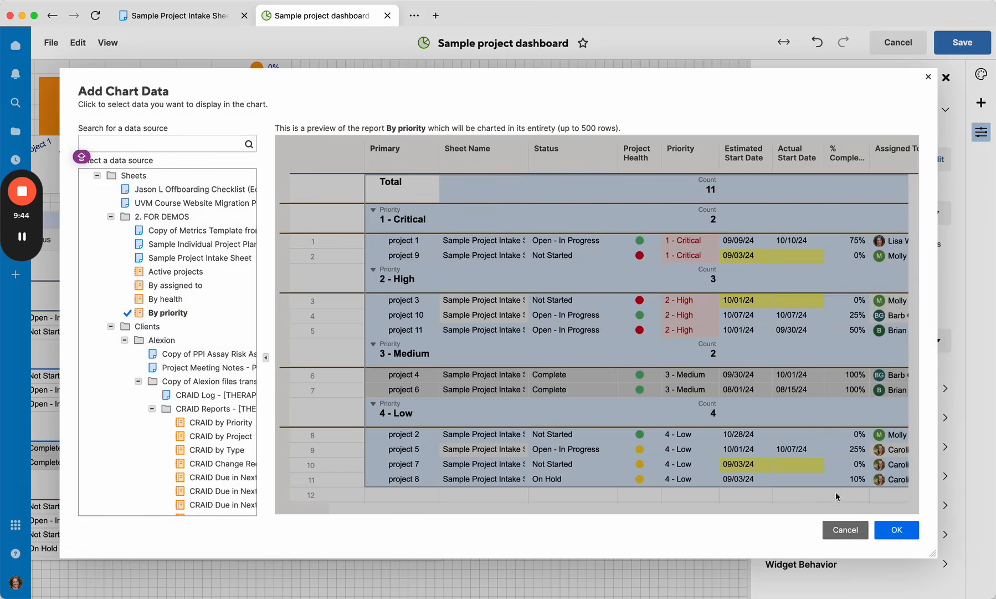
{"action": "left_click", "coordinate": [895, 529]}
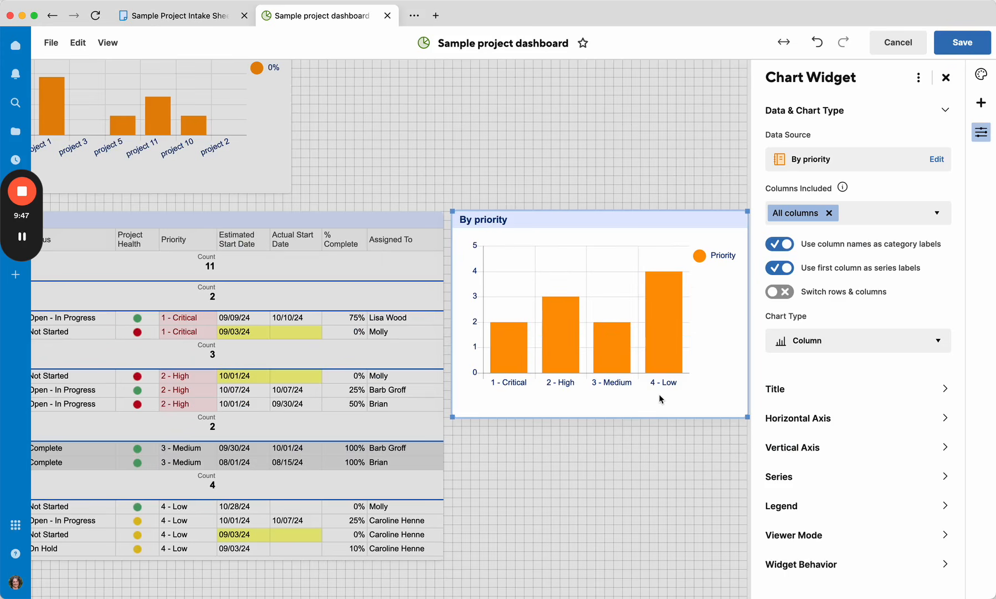
{"action": "left_click", "coordinate": [806, 339]}
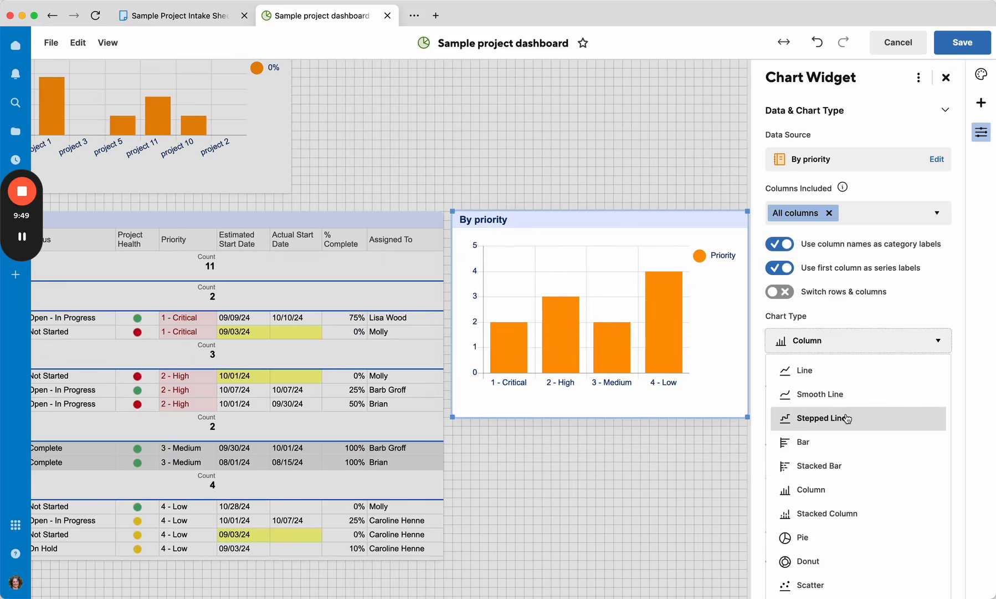
{"action": "left_click", "coordinate": [798, 556]}
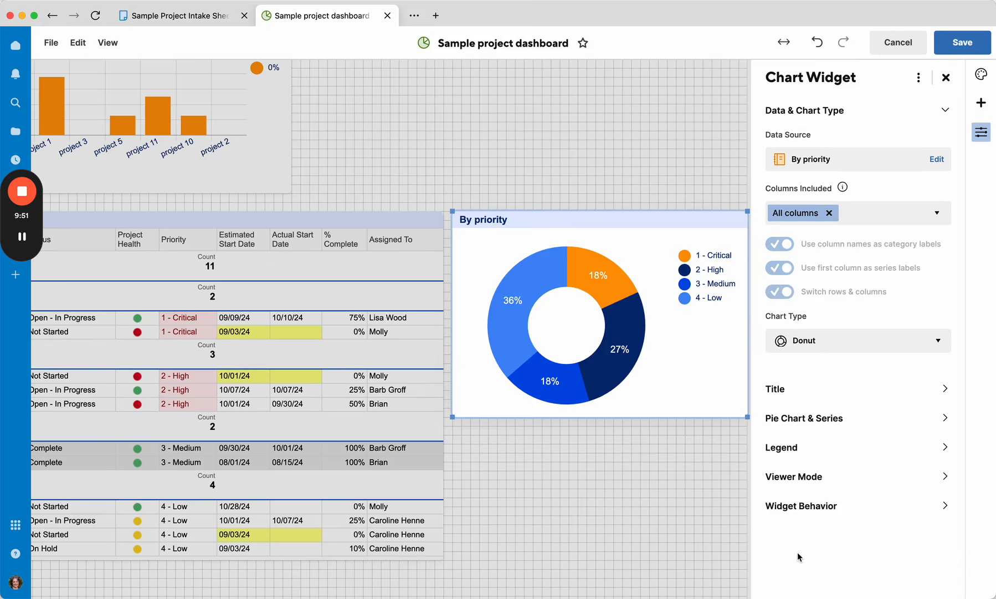
Step: Switch the donut chart's value labels from percentage to amounts
{"action": "scroll", "coordinate": [532, 445], "scroll_direction": "up", "scroll_amount": 5}
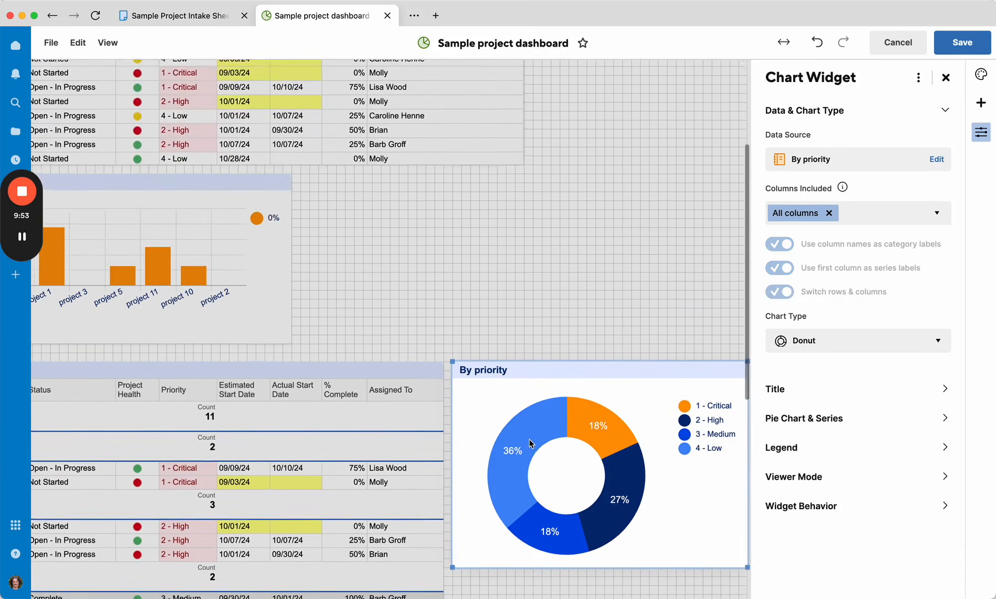
{"action": "scroll", "coordinate": [530, 444], "scroll_direction": "left", "scroll_amount": 3}
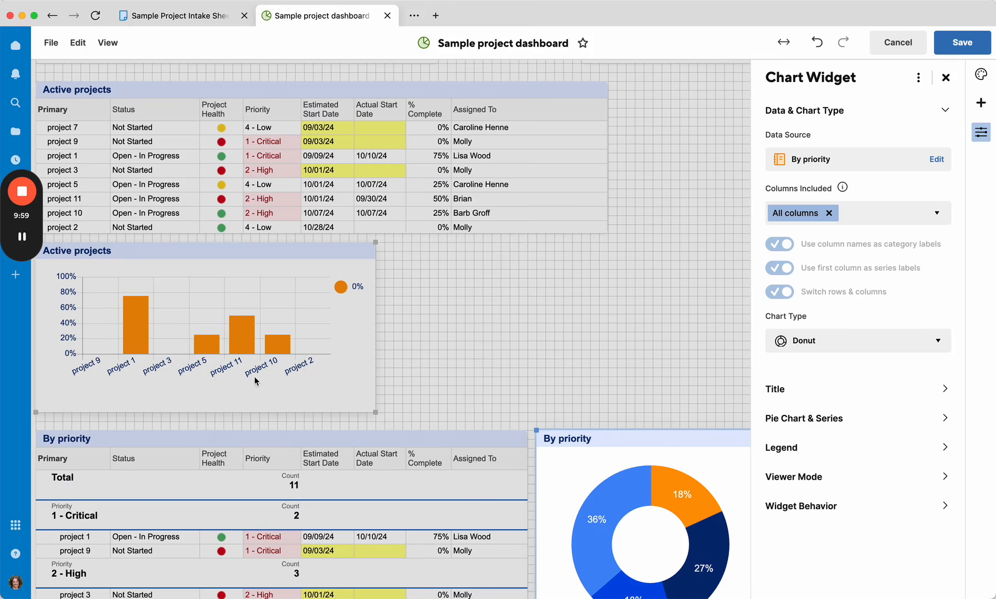
{"action": "scroll", "coordinate": [411, 450], "scroll_direction": "down", "scroll_amount": 4}
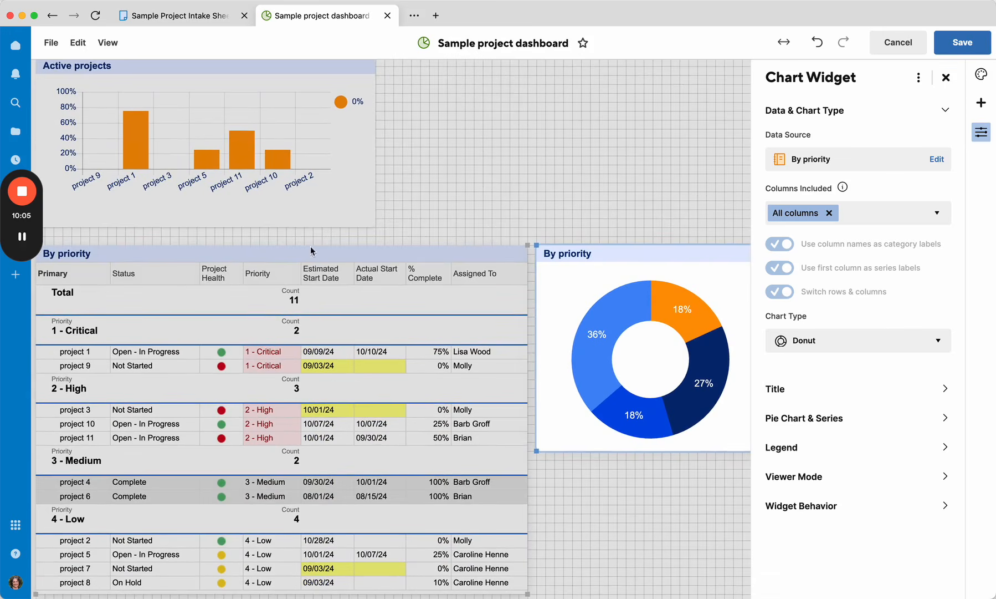
{"action": "scroll", "coordinate": [252, 161], "scroll_direction": "up", "scroll_amount": 2}
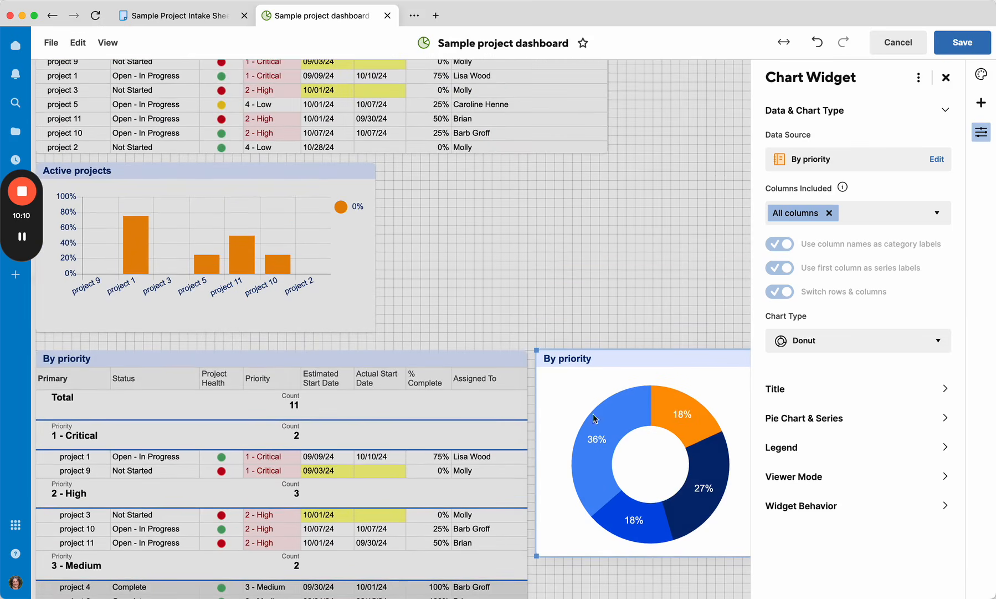
{"action": "mouse_move", "coordinate": [700, 454]}
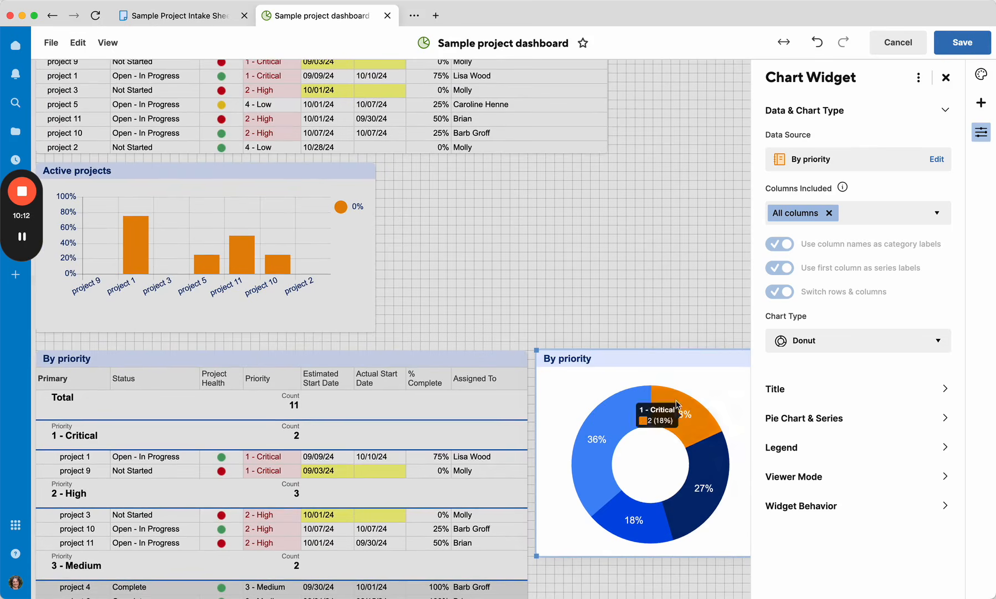
{"action": "left_click", "coordinate": [802, 419]}
{"action": "left_click", "coordinate": [836, 244]}
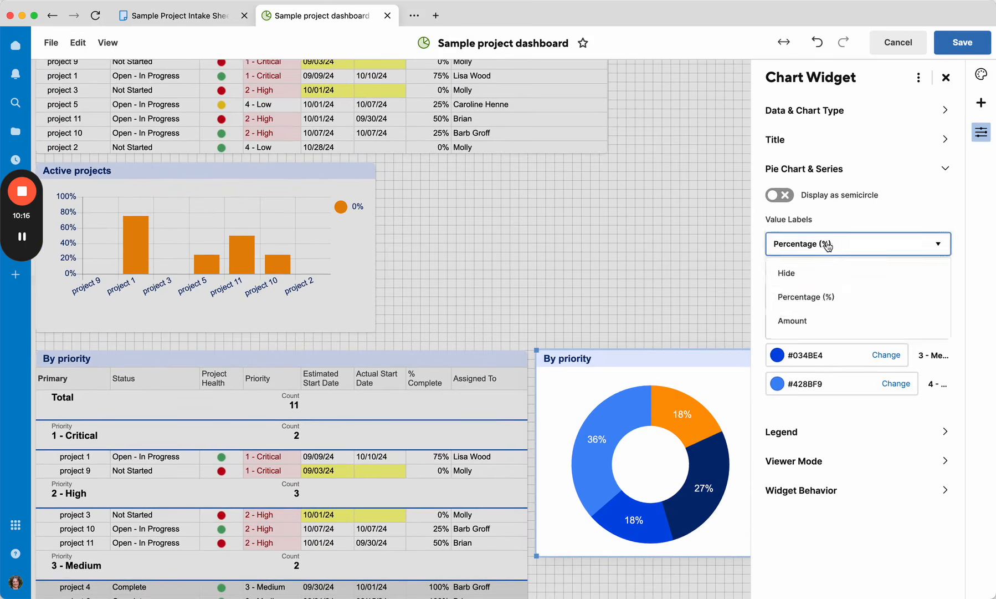
{"action": "left_click", "coordinate": [807, 319]}
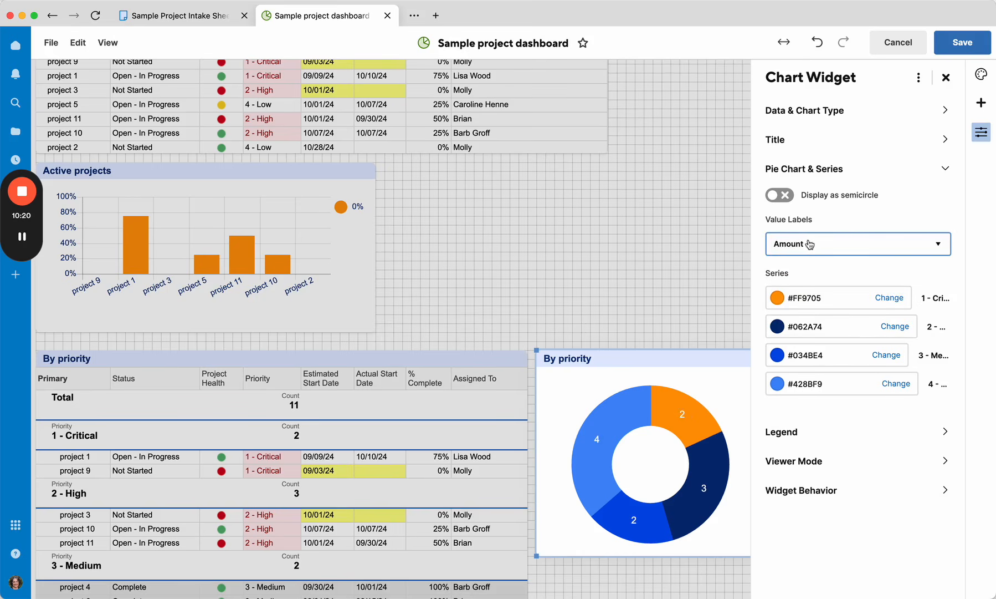
Step: Try the semicircle display and a bottom legend position on the donut chart, then revert both to the original settings
{"action": "left_click", "coordinate": [784, 196]}
{"action": "left_click", "coordinate": [784, 196]}
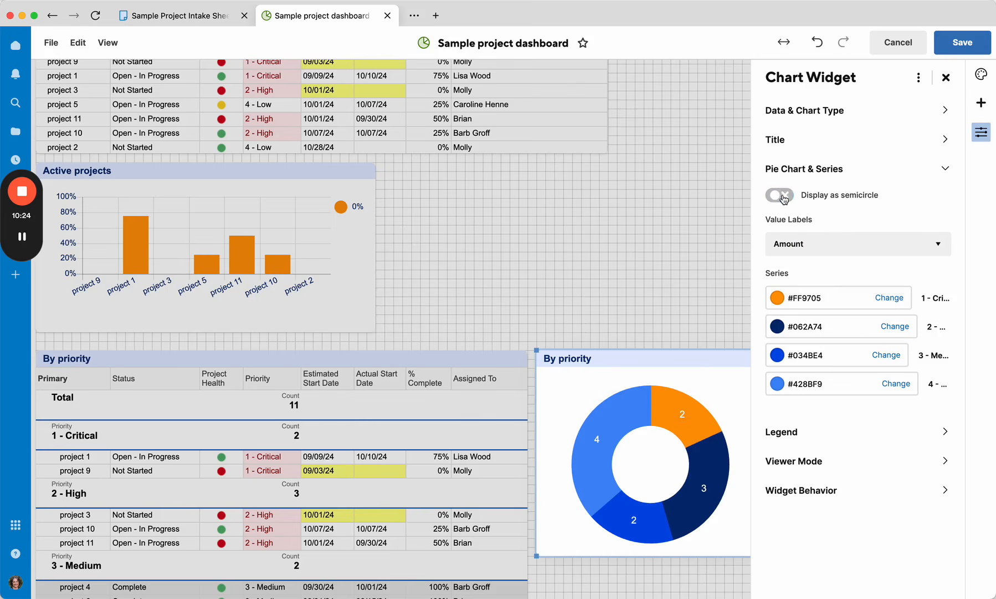
{"action": "left_click", "coordinate": [842, 440]}
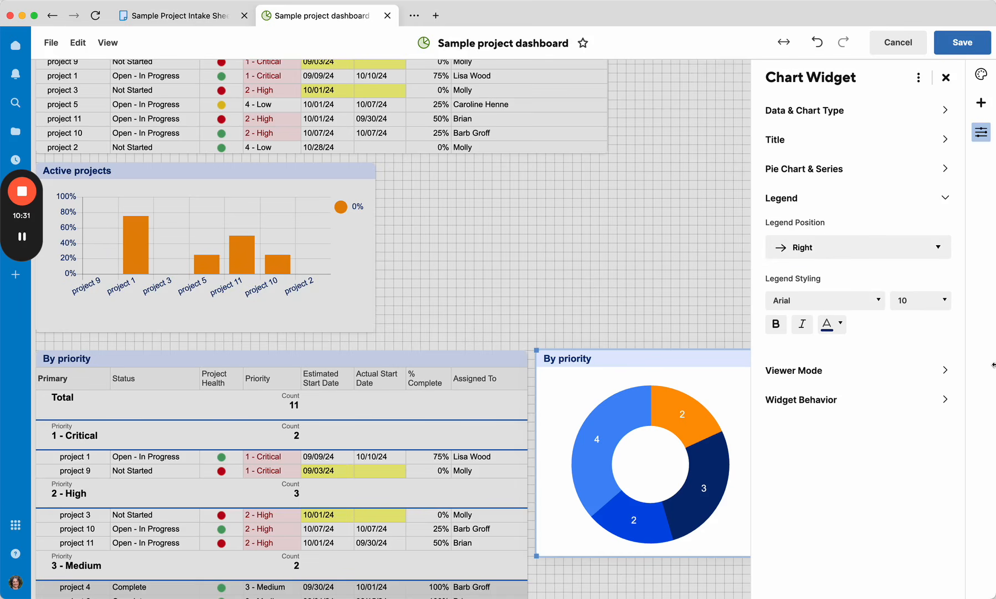
{"action": "scroll", "coordinate": [710, 371], "scroll_direction": "right", "scroll_amount": 3}
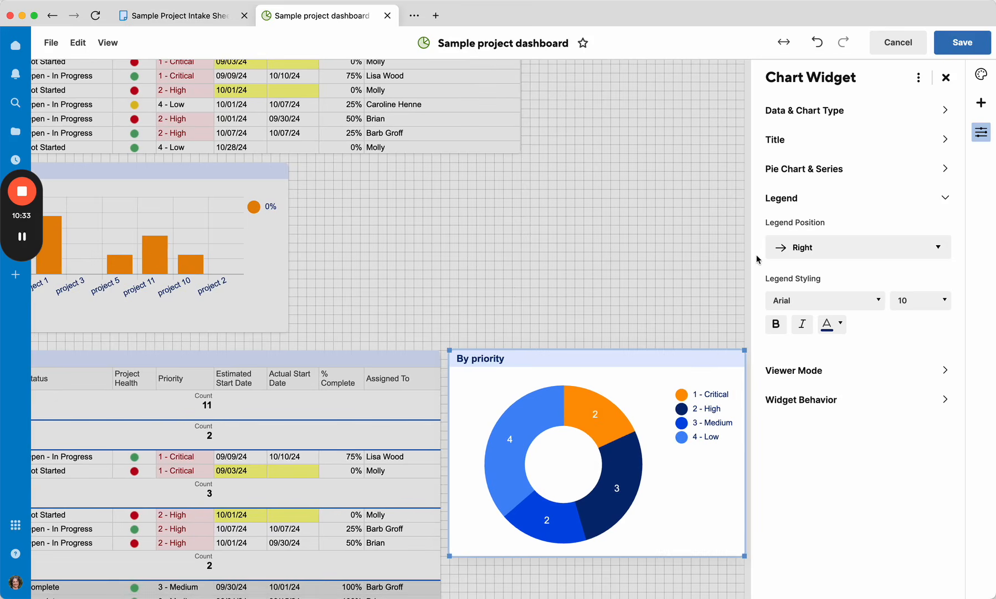
{"action": "left_click", "coordinate": [783, 249]}
{"action": "left_click", "coordinate": [793, 326]}
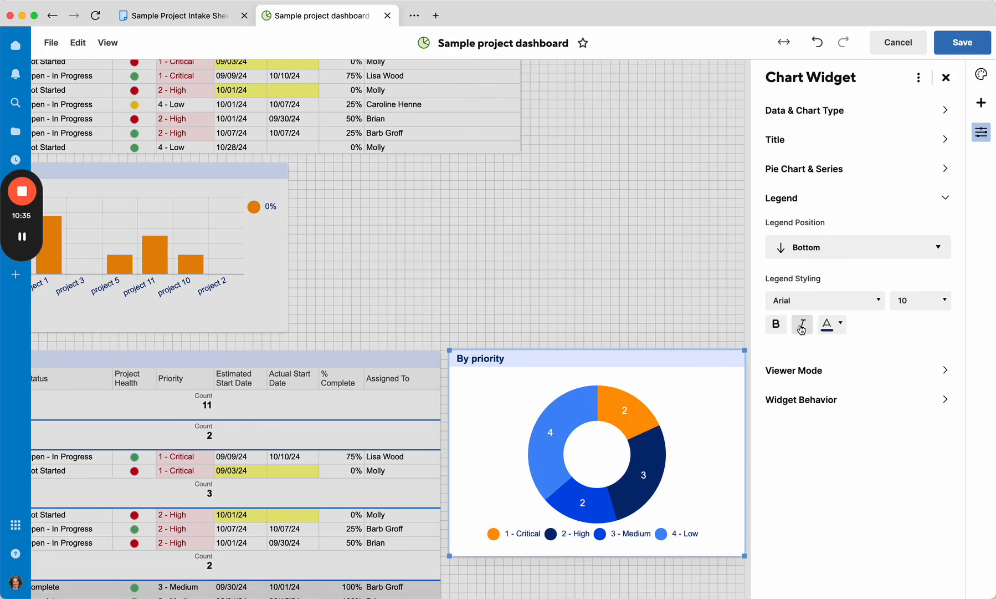
{"action": "left_click", "coordinate": [798, 247]}
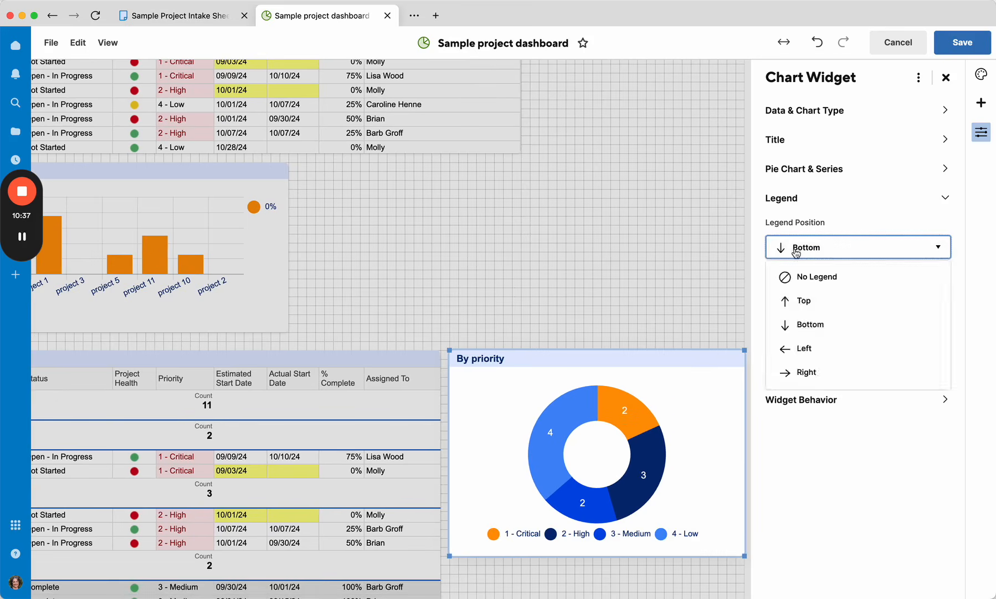
{"action": "left_click", "coordinate": [804, 369]}
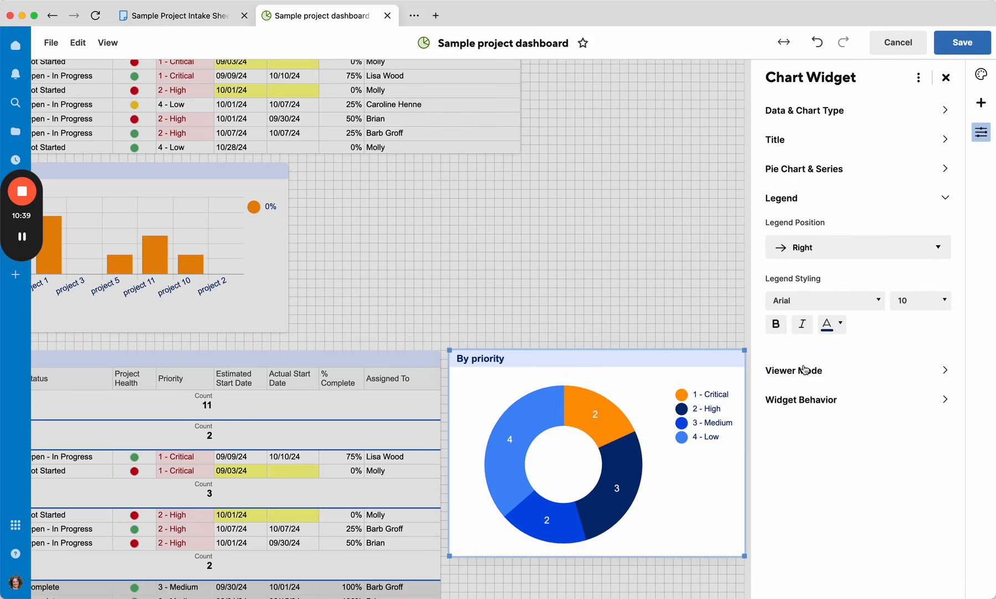
Step: Review the chart widget's click behaviour options and hover over the donut segments
{"action": "left_click", "coordinate": [791, 399]}
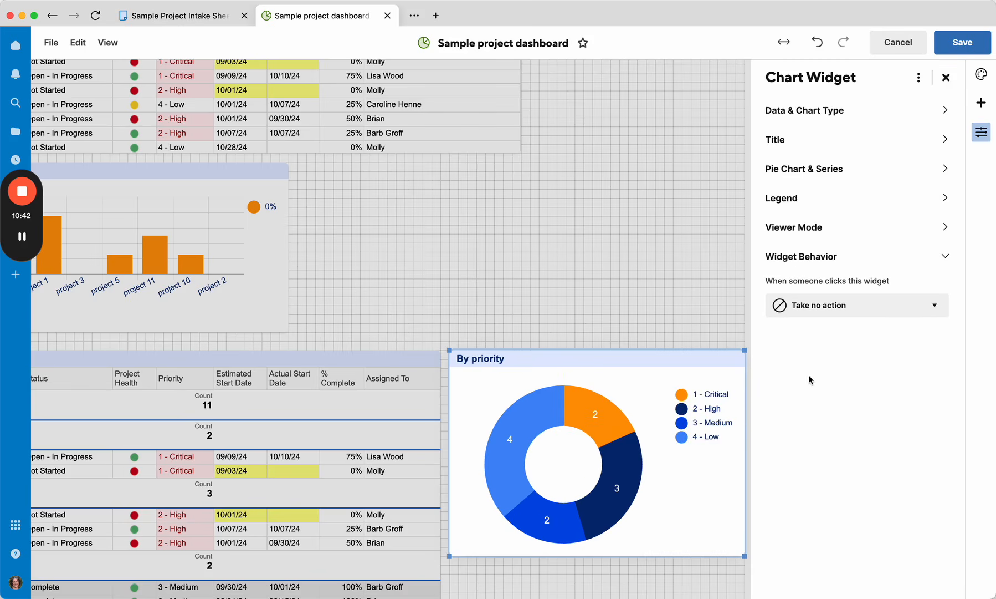
{"action": "left_click", "coordinate": [820, 312]}
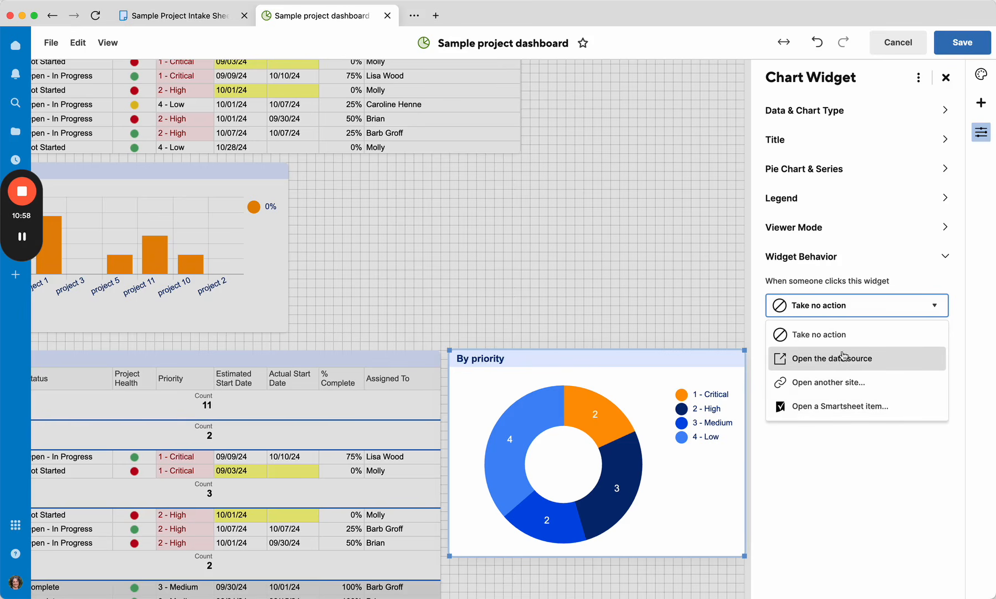
{"action": "left_click", "coordinate": [845, 441]}
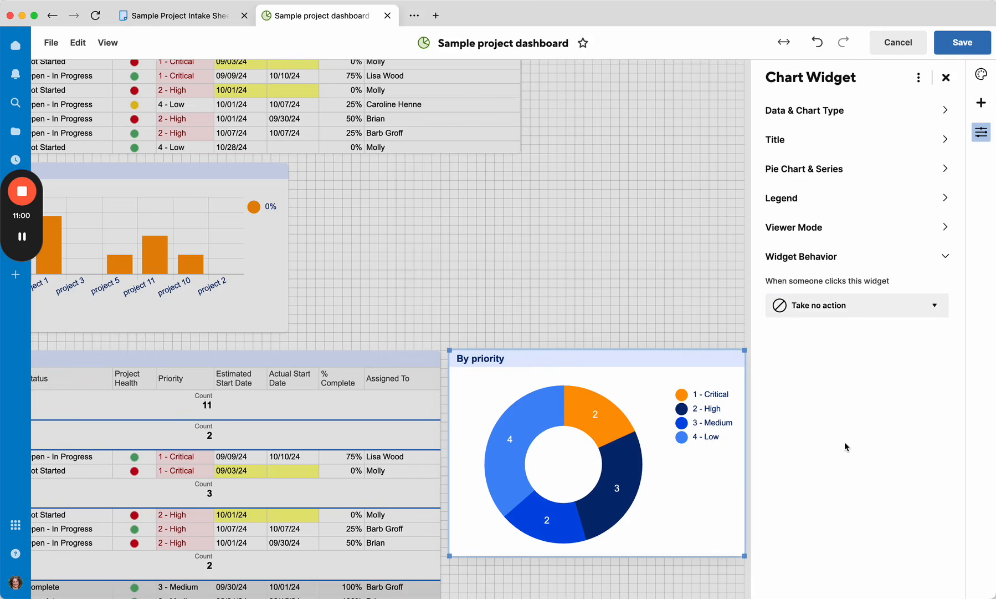
{"action": "mouse_move", "coordinate": [603, 458]}
{"action": "mouse_move", "coordinate": [610, 411]}
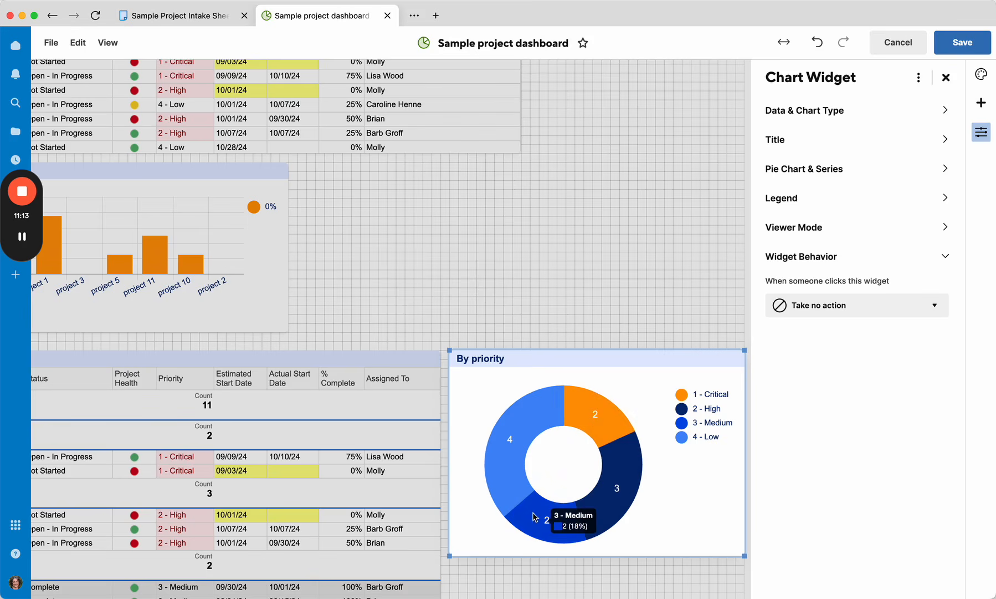
{"action": "mouse_move", "coordinate": [505, 502]}
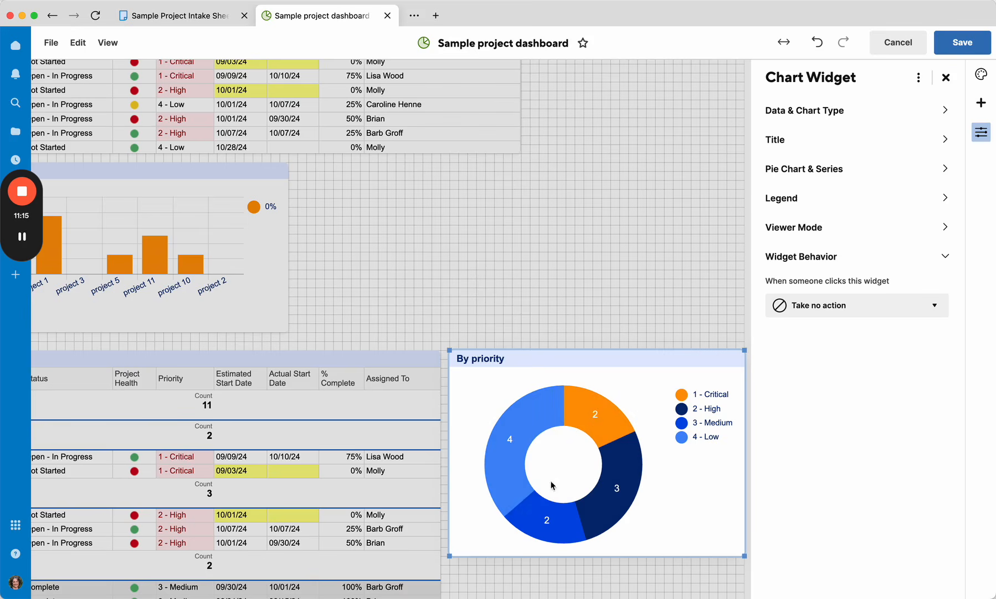
{"action": "scroll", "coordinate": [524, 446], "scroll_direction": "left", "scroll_amount": 1}
{"action": "scroll", "coordinate": [274, 504], "scroll_direction": "down", "scroll_amount": 5}
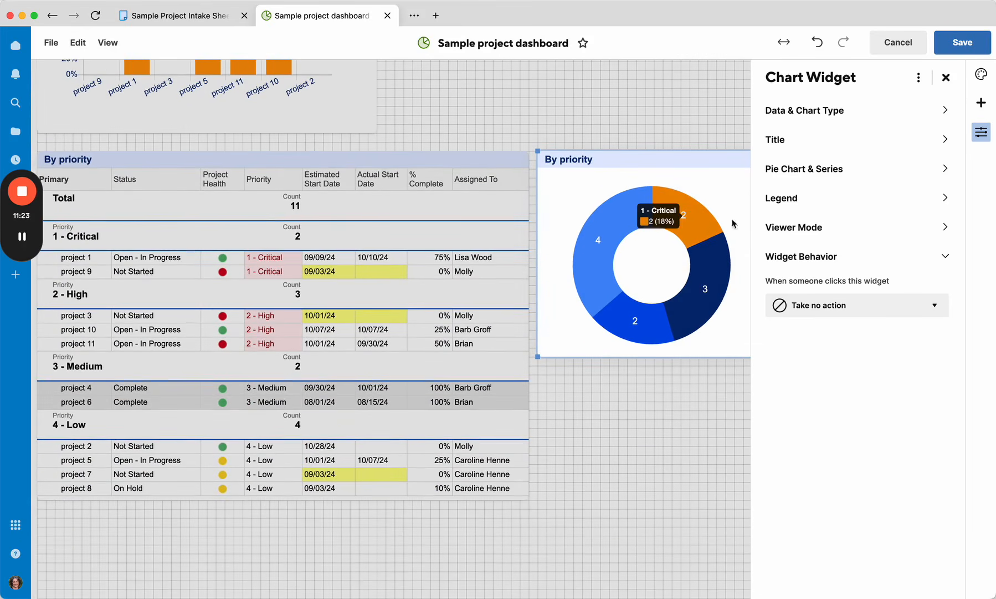
Step: Set the 1 - Critical series colour to red #EA352E
{"action": "left_click", "coordinate": [815, 170]}
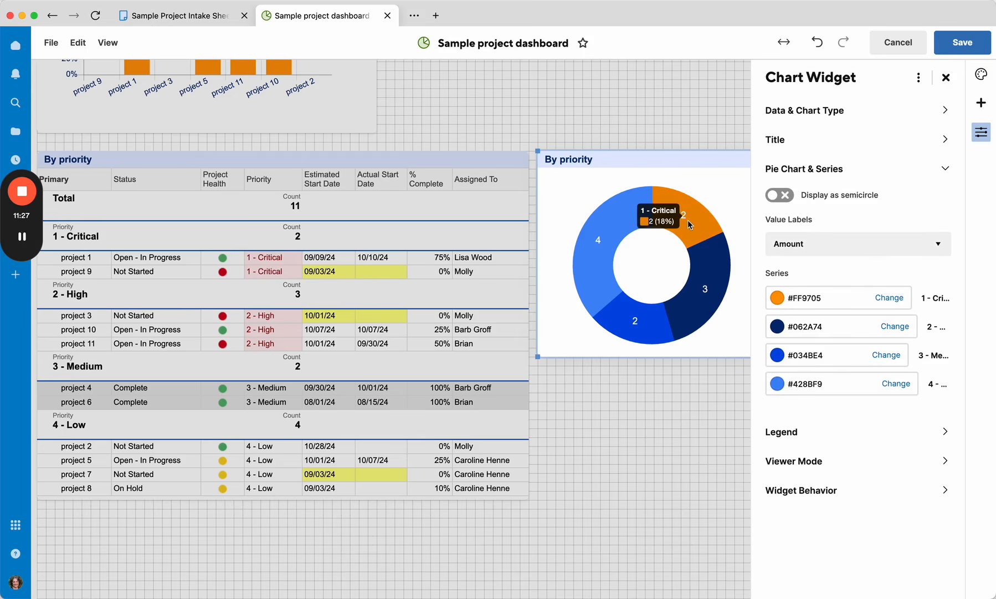
{"action": "left_click", "coordinate": [889, 298]}
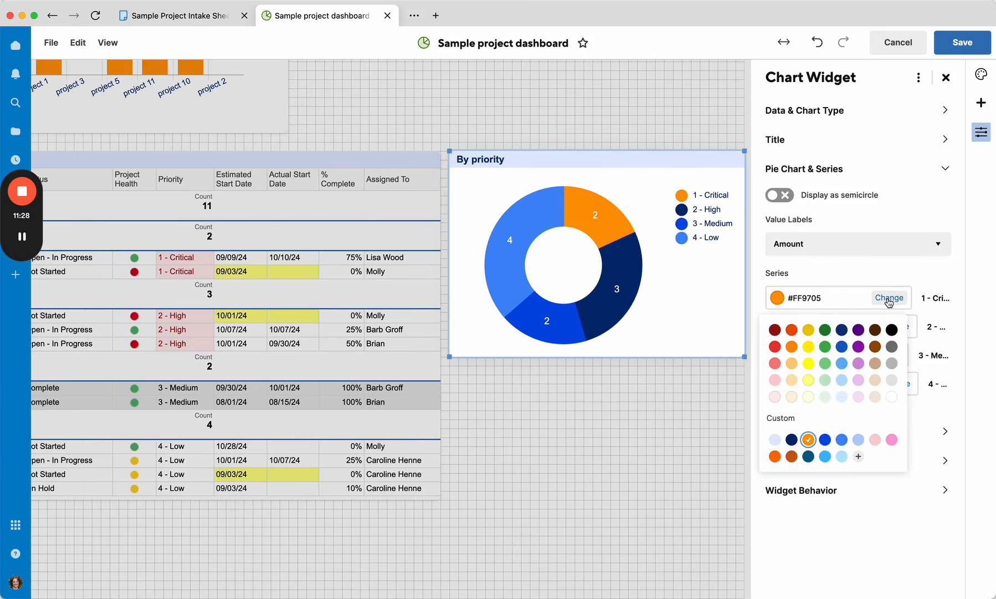
{"action": "left_click", "coordinate": [776, 346]}
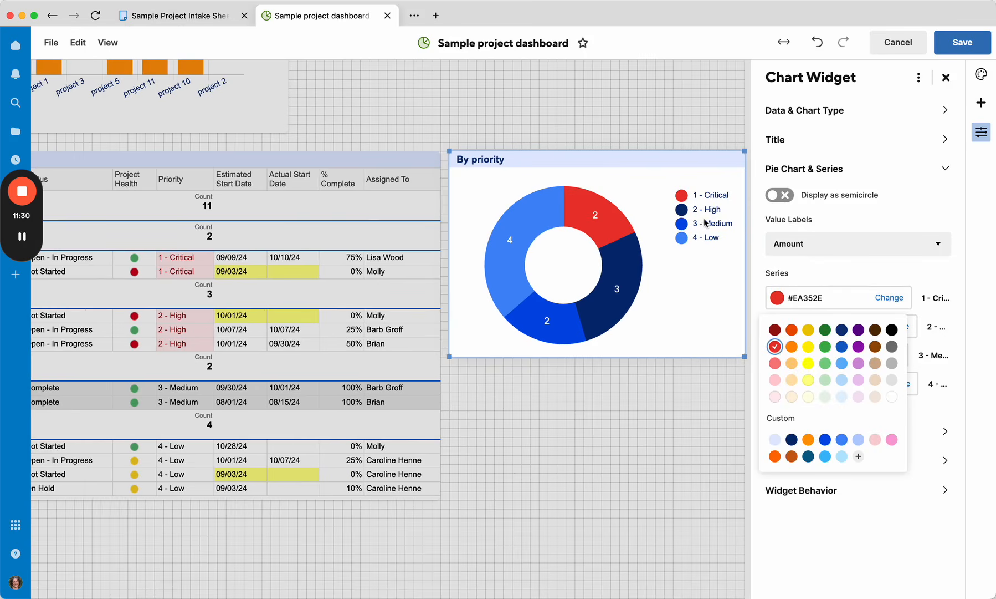
{"action": "left_click", "coordinate": [791, 346]}
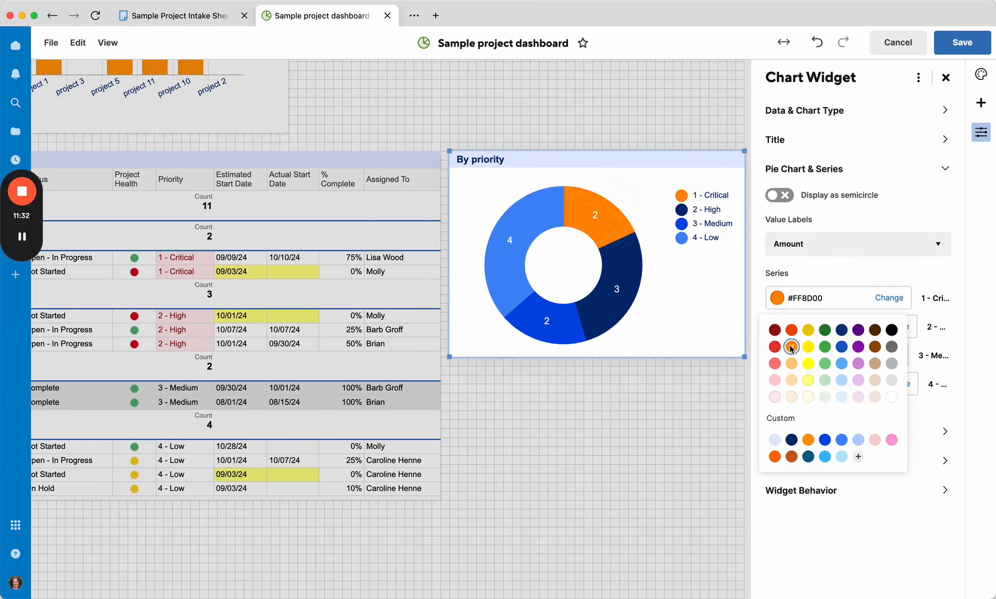
{"action": "left_click", "coordinate": [775, 347]}
{"action": "left_click", "coordinate": [862, 289]}
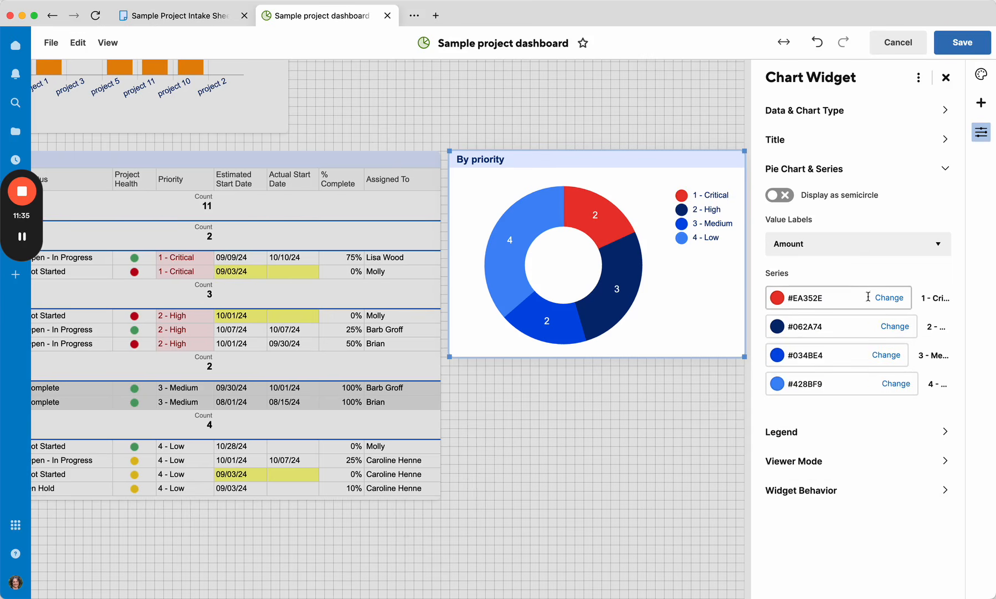
Step: Set the 2 - High series colour to orange #FF8D00
{"action": "left_click", "coordinate": [895, 326]}
{"action": "left_click", "coordinate": [789, 375]}
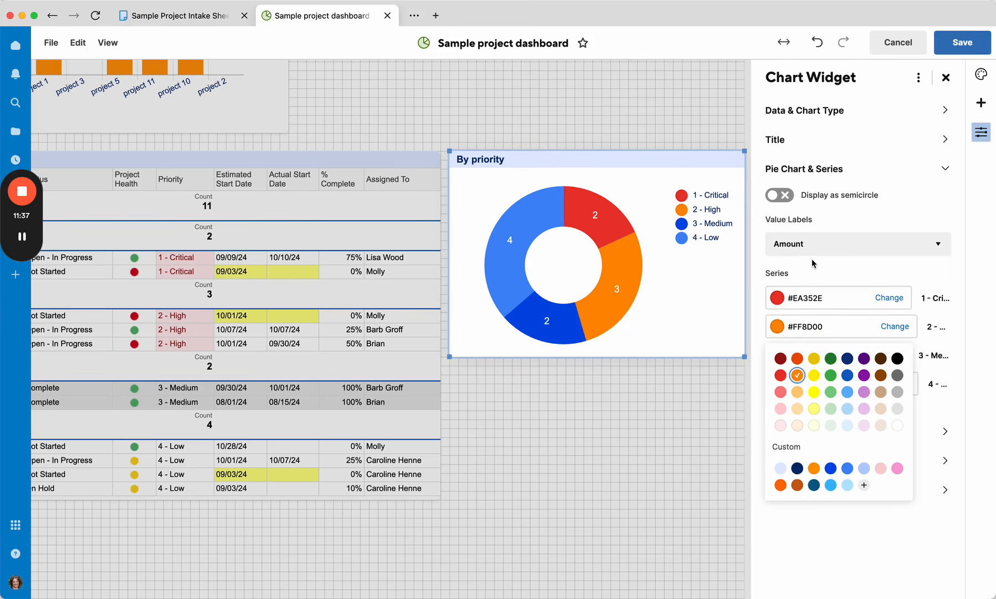
{"action": "left_click", "coordinate": [816, 265]}
Step: Try light blue #B9DDFC as the 3 - Medium series colour
{"action": "left_click", "coordinate": [887, 354]}
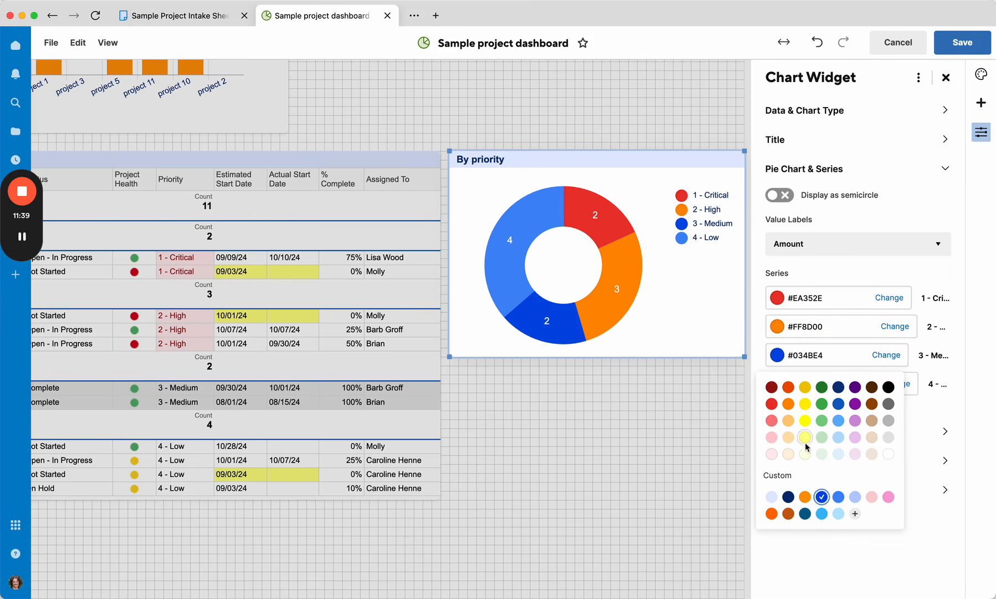
{"action": "left_click", "coordinate": [839, 437]}
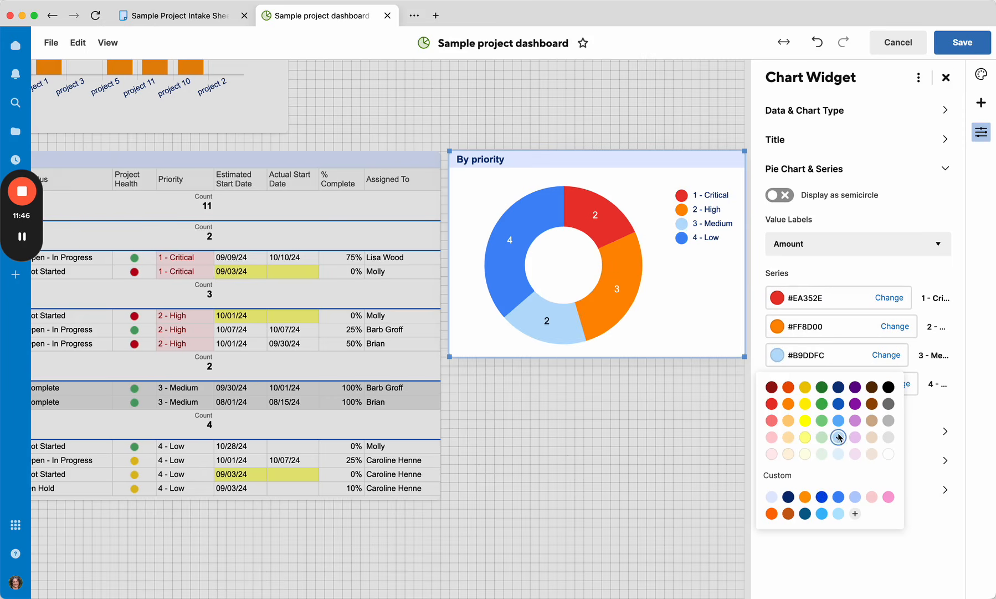
{"action": "left_click", "coordinate": [891, 347]}
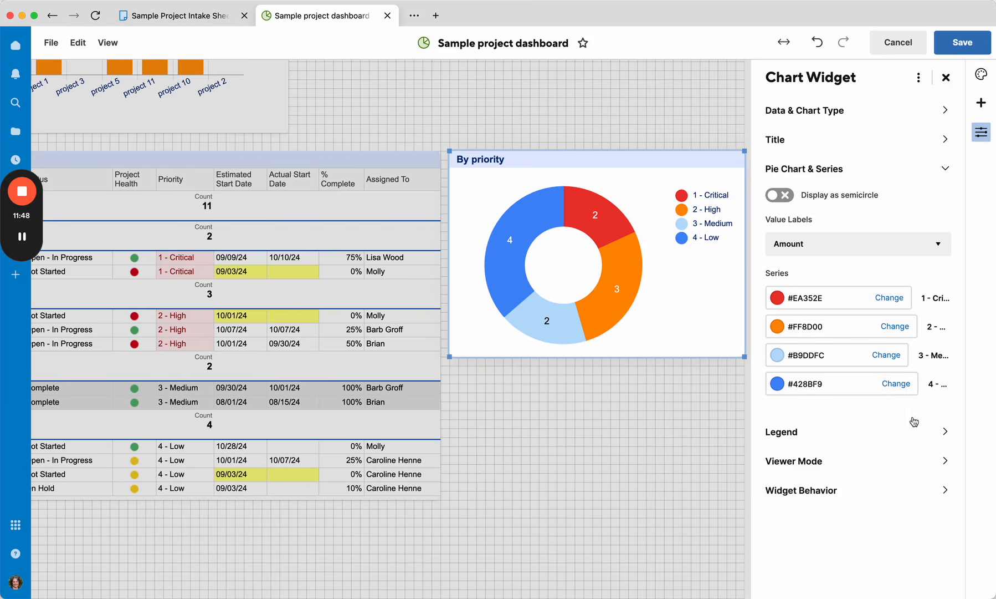
Step: Set the 4 - Low series colour to pale green #C6E7C8
{"action": "left_click", "coordinate": [896, 383]}
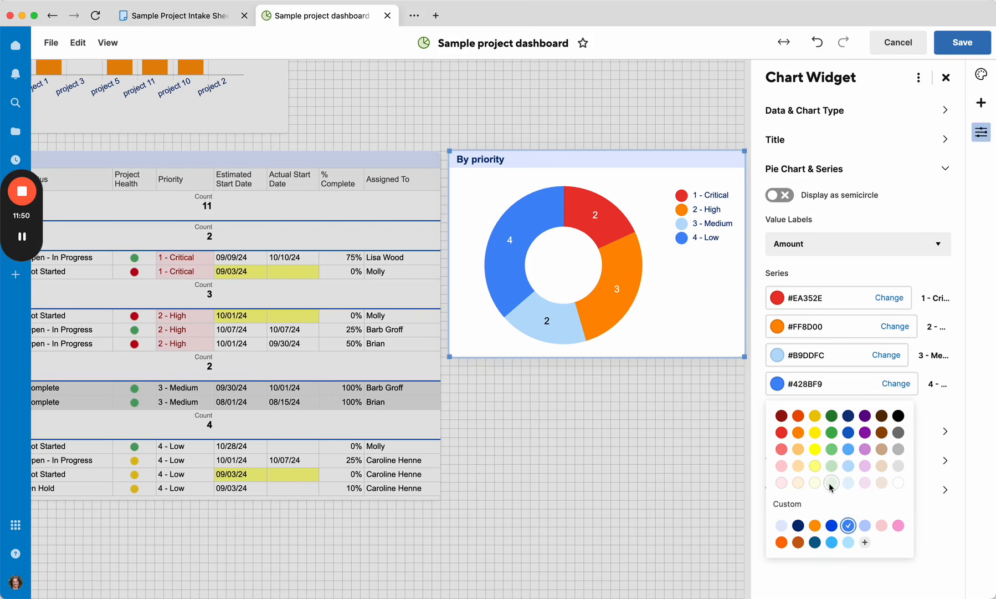
{"action": "left_click", "coordinate": [898, 466]}
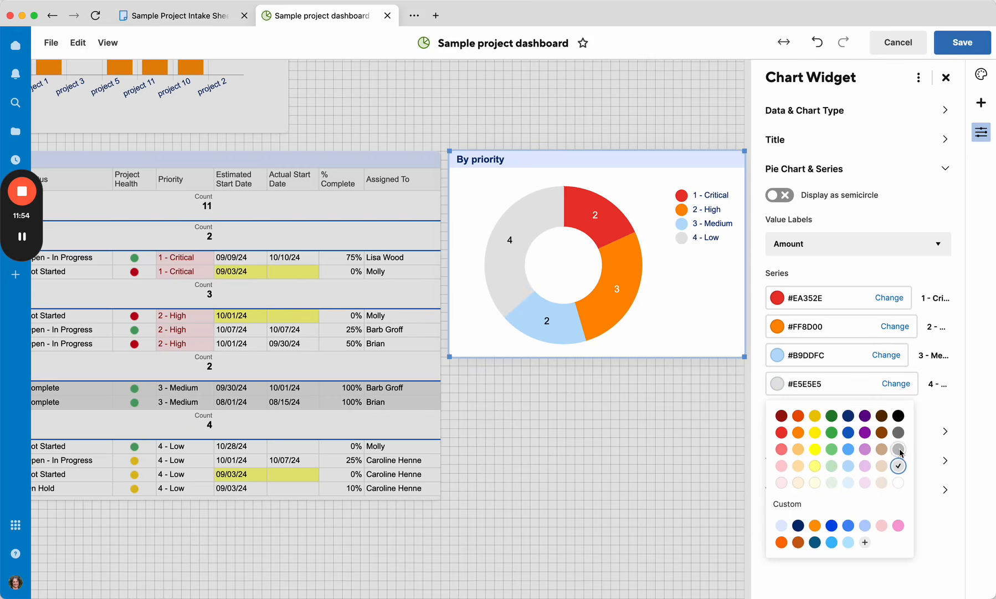
{"action": "left_click", "coordinate": [898, 449]}
{"action": "left_click", "coordinate": [832, 466]}
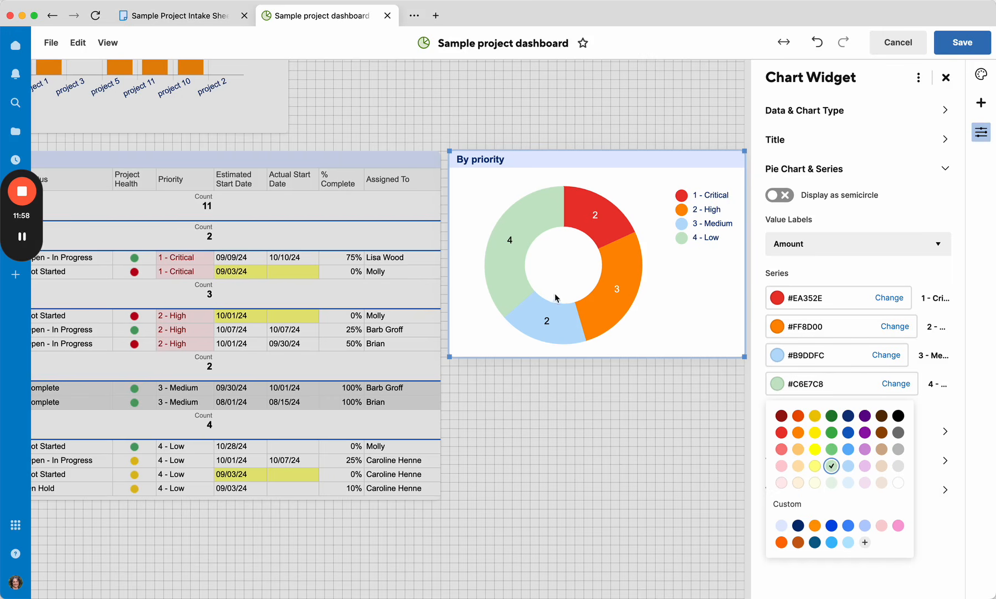
Step: Set the 3 - Medium series colour to green #7ED085
{"action": "left_click", "coordinate": [885, 355]}
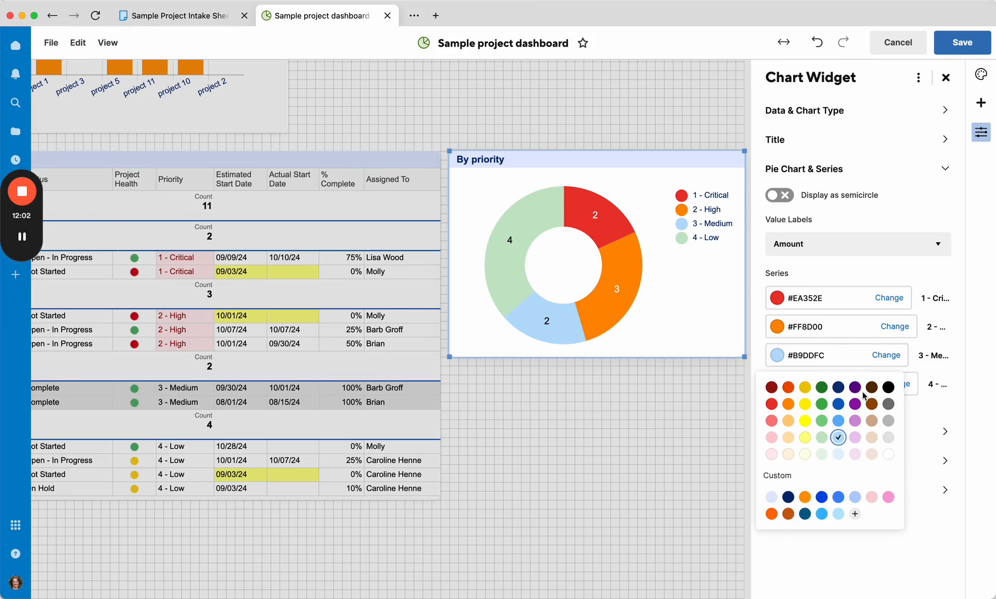
{"action": "left_click", "coordinate": [822, 421]}
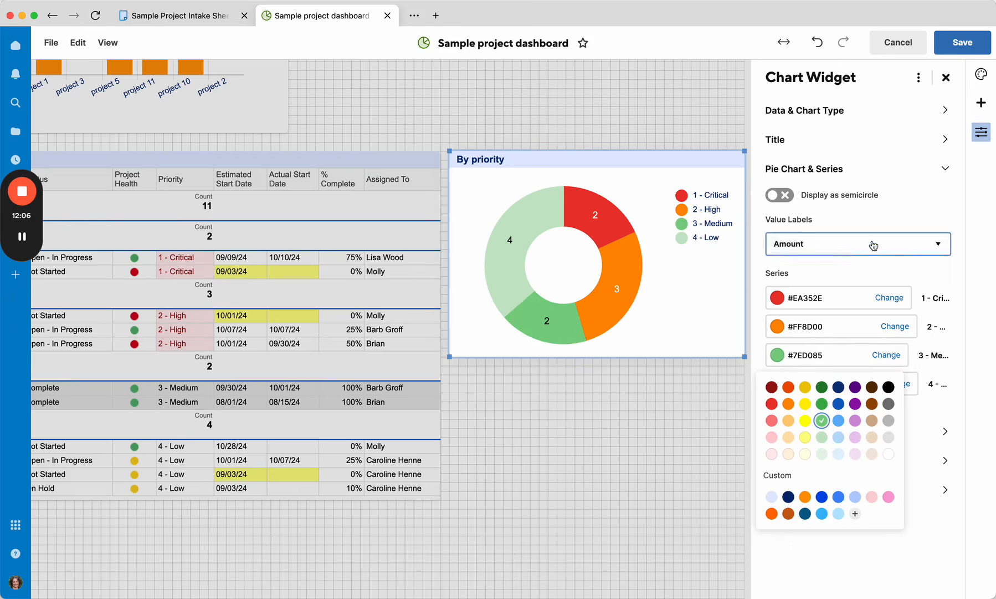
{"action": "left_click", "coordinate": [886, 214]}
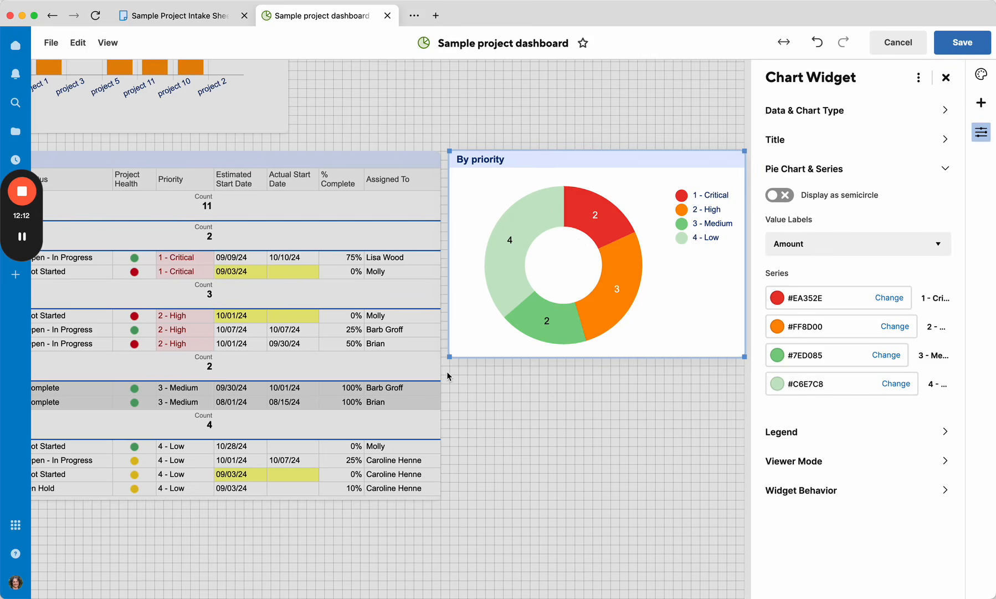
Step: Close the chart widget settings panel
{"action": "scroll", "coordinate": [447, 377], "scroll_direction": "left", "scroll_amount": 2}
{"action": "scroll", "coordinate": [447, 376], "scroll_direction": "right", "scroll_amount": 2}
{"action": "scroll", "coordinate": [459, 389], "scroll_direction": "left", "scroll_amount": 1}
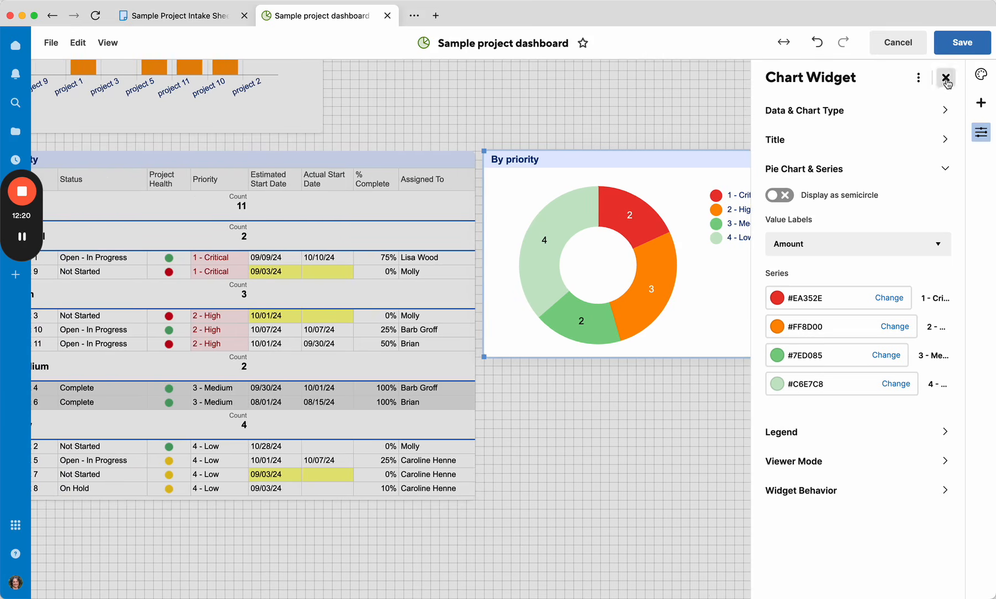
{"action": "left_click", "coordinate": [946, 78]}
{"action": "scroll", "coordinate": [403, 294], "scroll_direction": "up", "scroll_amount": 10}
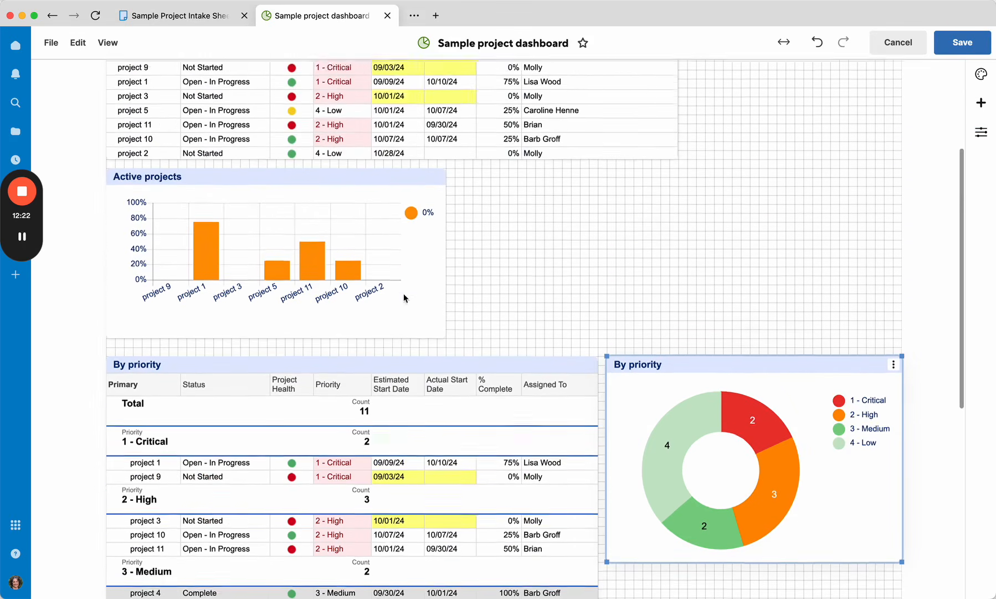
{"action": "scroll", "coordinate": [403, 294], "scroll_direction": "down", "scroll_amount": 10}
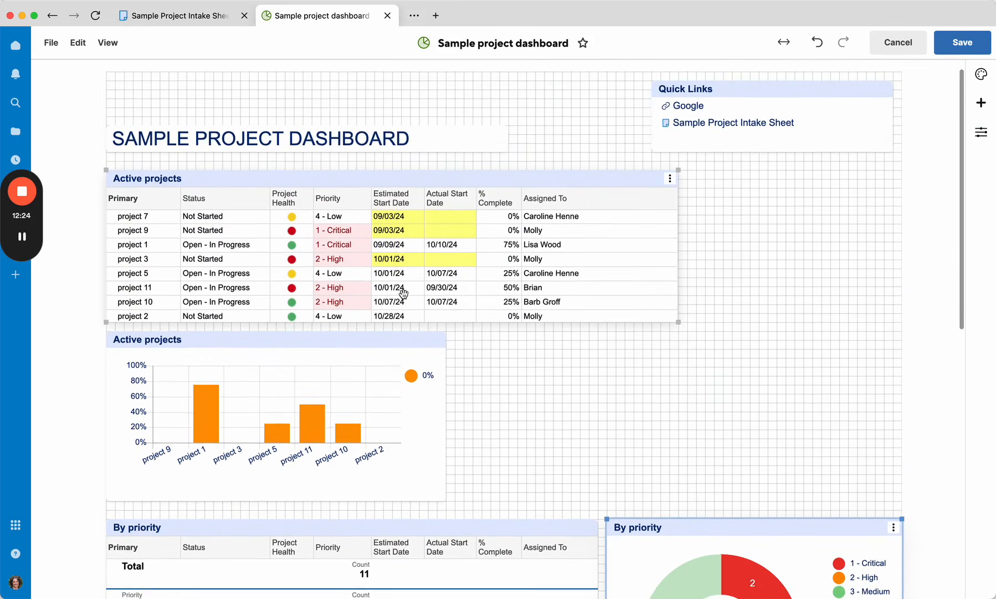
Step: Set the By priority report widget to open its data source when someone clicks it
{"action": "scroll", "coordinate": [403, 293], "scroll_direction": "down", "scroll_amount": 2}
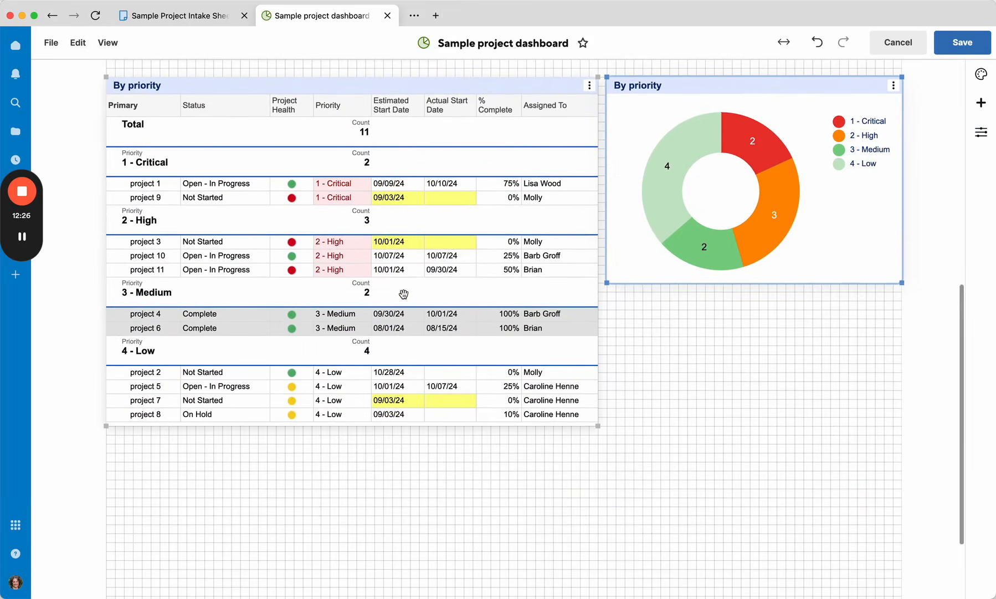
{"action": "left_click", "coordinate": [403, 293]}
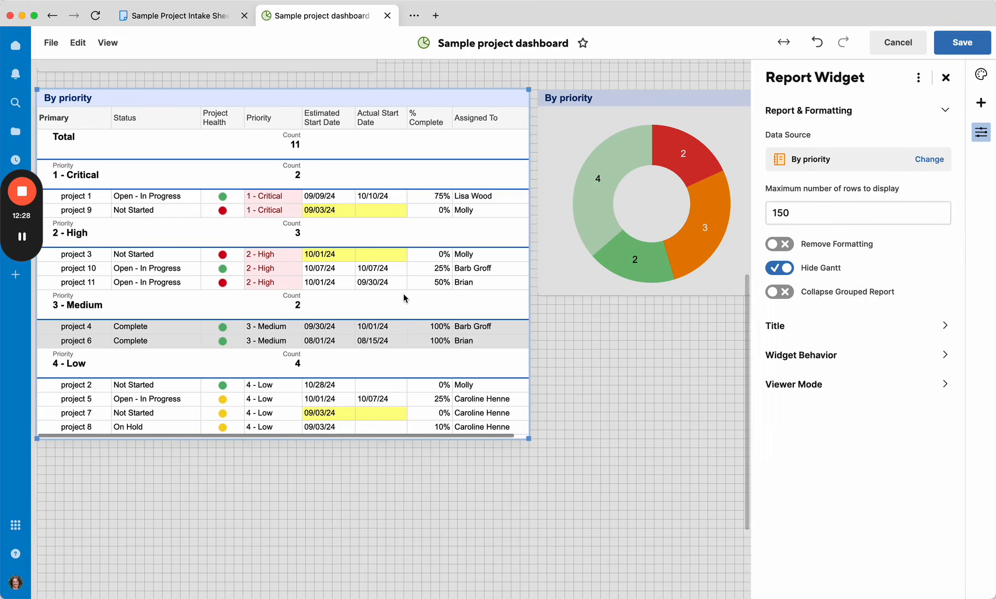
{"action": "left_click", "coordinate": [829, 355]}
{"action": "left_click", "coordinate": [837, 213]}
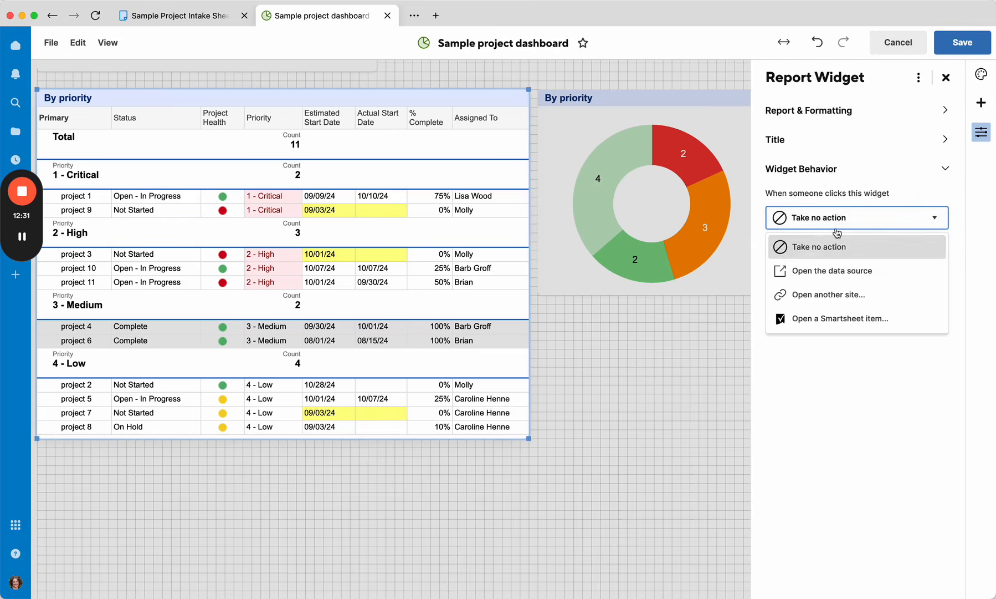
{"action": "left_click", "coordinate": [816, 269]}
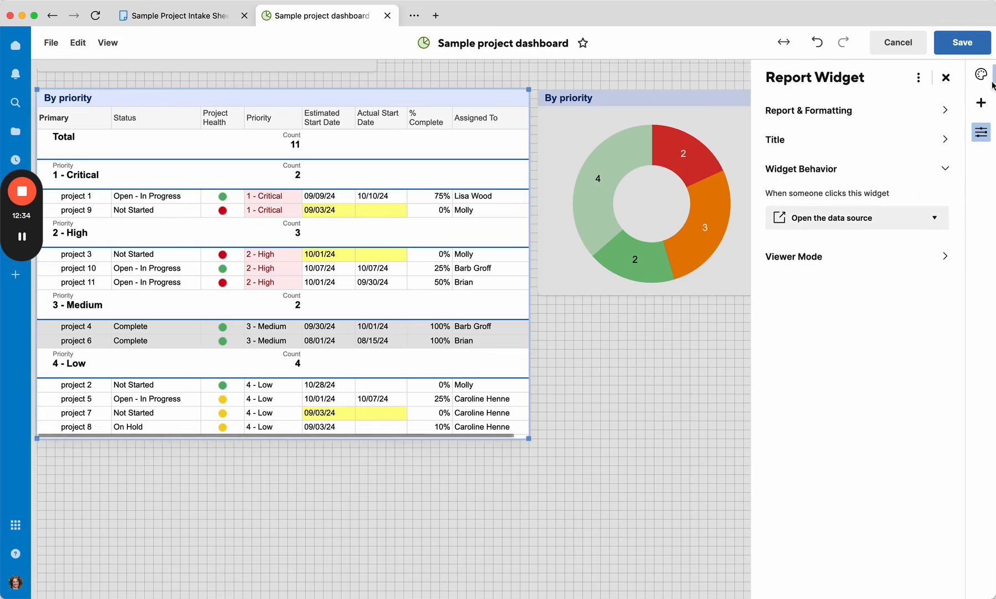
{"action": "left_click", "coordinate": [946, 77]}
Step: Copy the By priority report widget and paste the copy onto the empty canvas below it
{"action": "scroll", "coordinate": [303, 299], "scroll_direction": "up", "scroll_amount": 3}
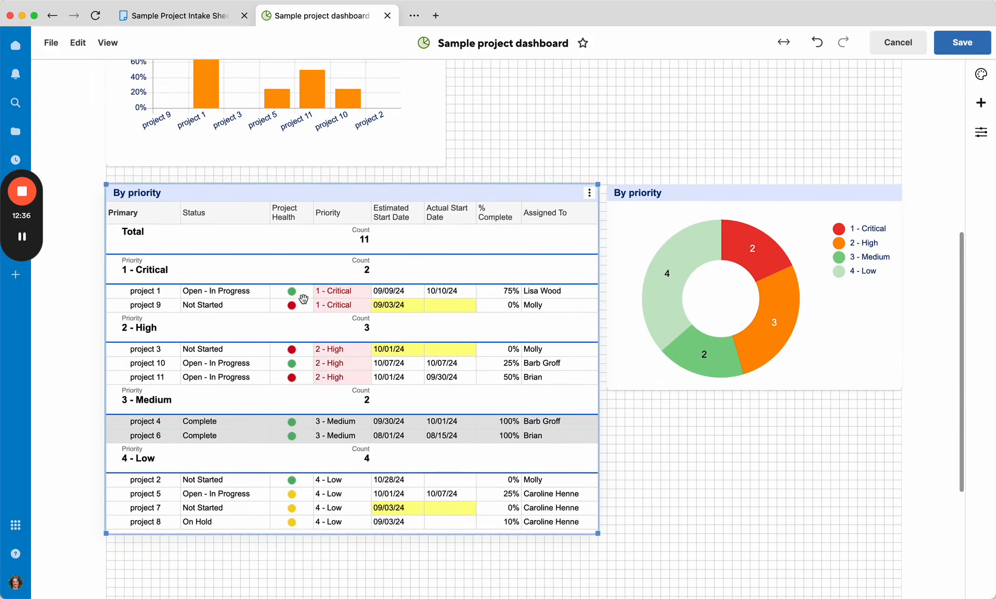
{"action": "left_click", "coordinate": [589, 192]}
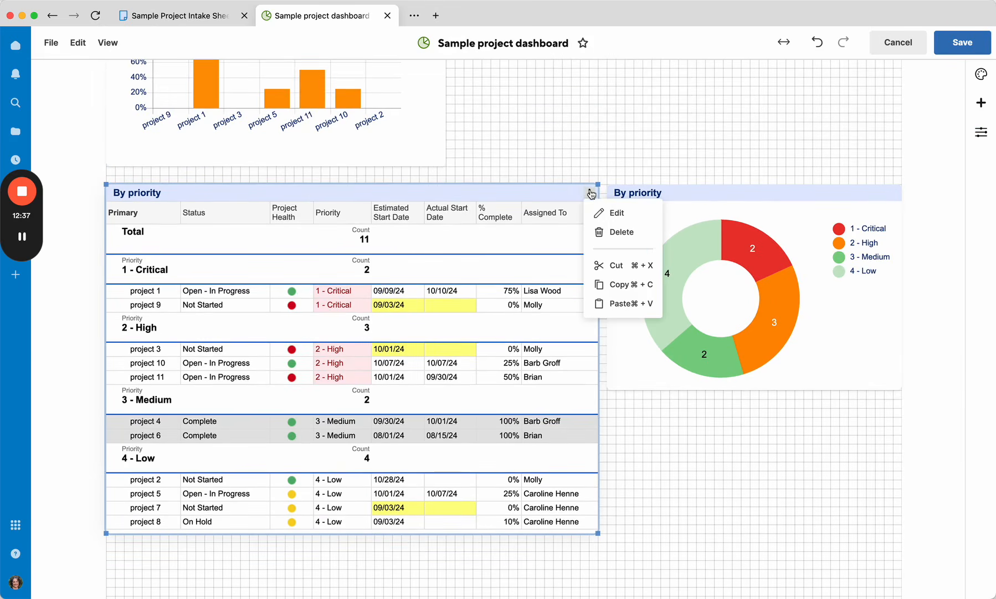
{"action": "left_click", "coordinate": [610, 284]}
{"action": "scroll", "coordinate": [436, 332], "scroll_direction": "down", "scroll_amount": 5}
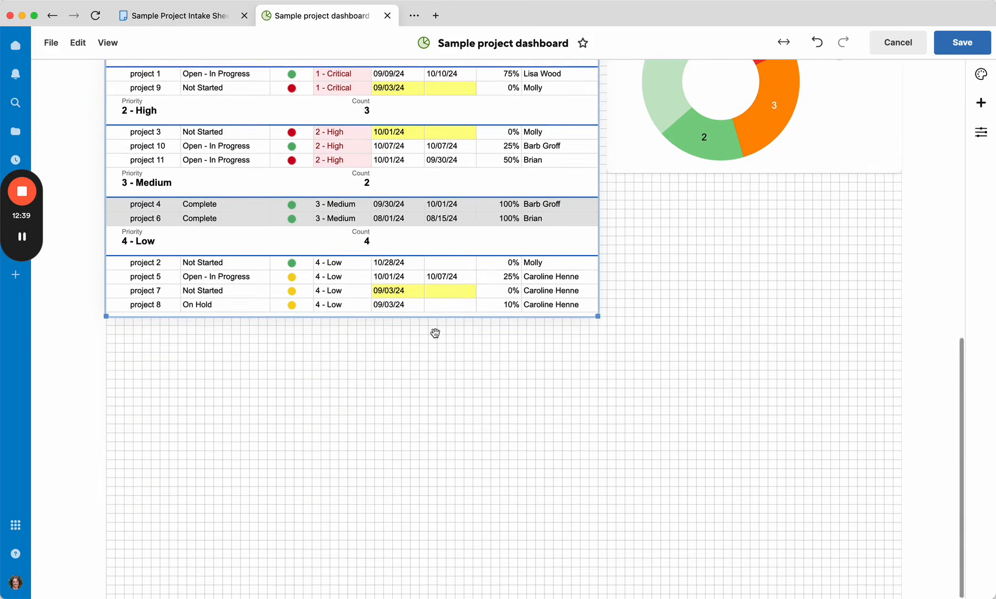
{"action": "right_click", "coordinate": [107, 361]}
{"action": "left_click", "coordinate": [134, 373]}
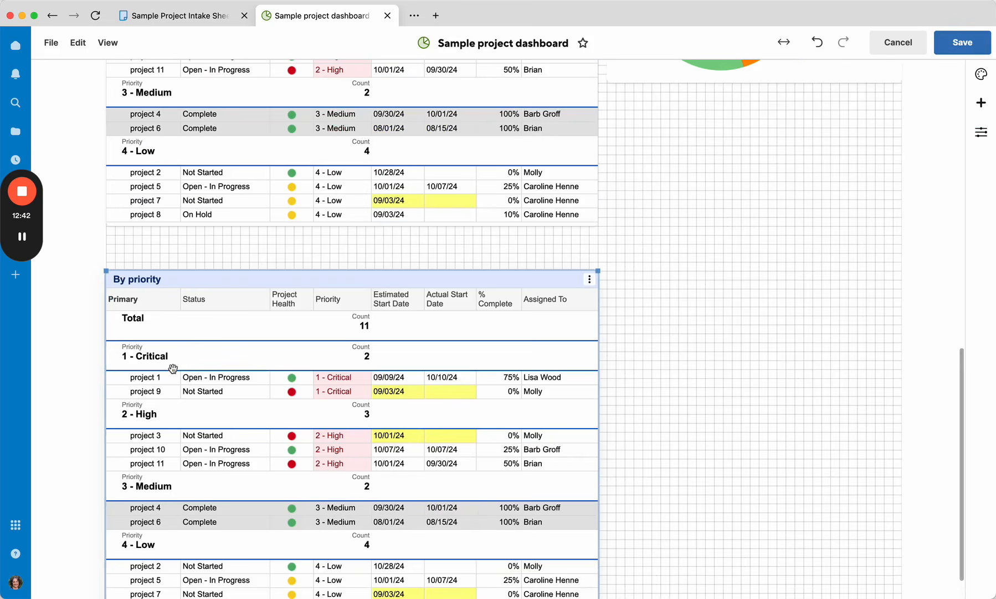
{"action": "left_click_drag", "start_coordinate": [375, 273], "coordinate": [375, 251]}
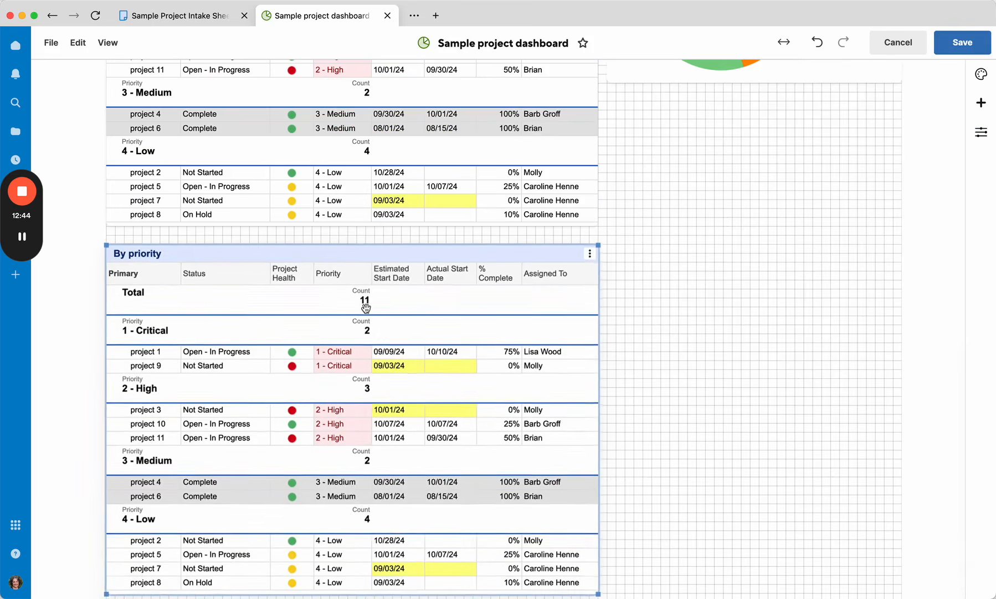
Step: Change the copied widget's data source to the By assigned to report in the 2. FOR DEMOS folder
{"action": "scroll", "coordinate": [371, 277], "scroll_direction": "up", "scroll_amount": 7}
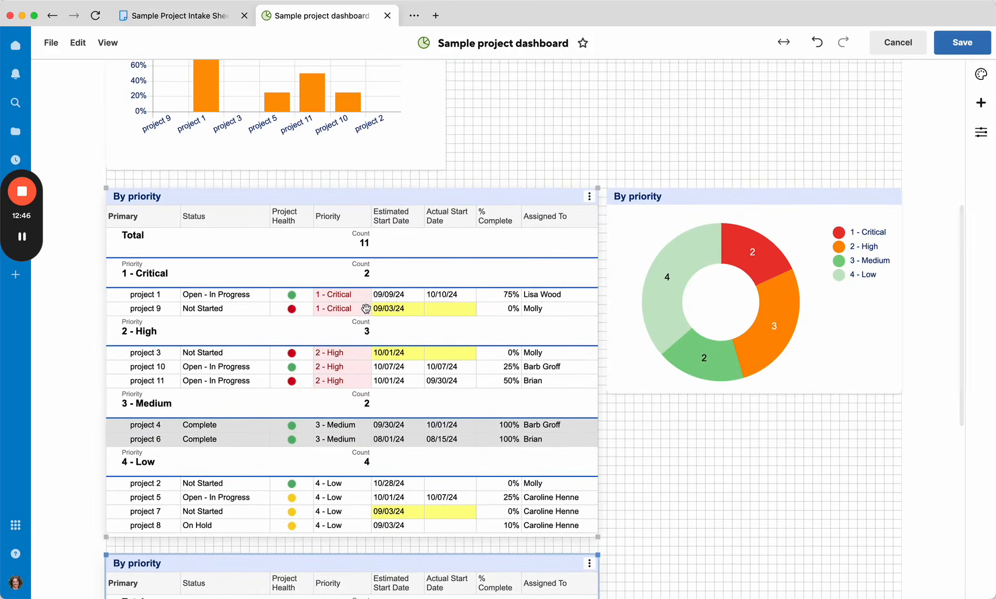
{"action": "scroll", "coordinate": [365, 308], "scroll_direction": "down", "scroll_amount": 4}
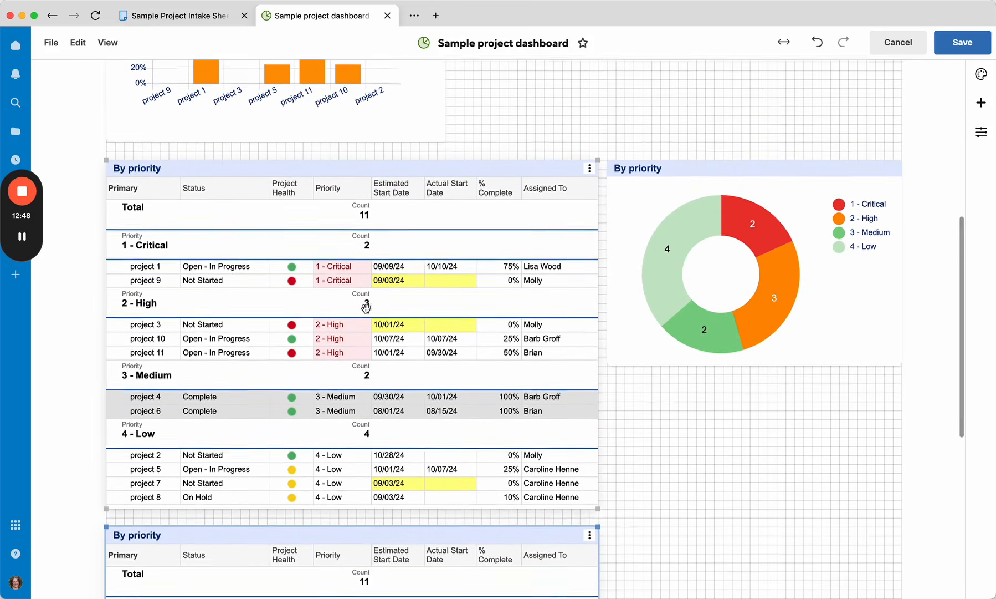
{"action": "scroll", "coordinate": [366, 308], "scroll_direction": "down", "scroll_amount": 12}
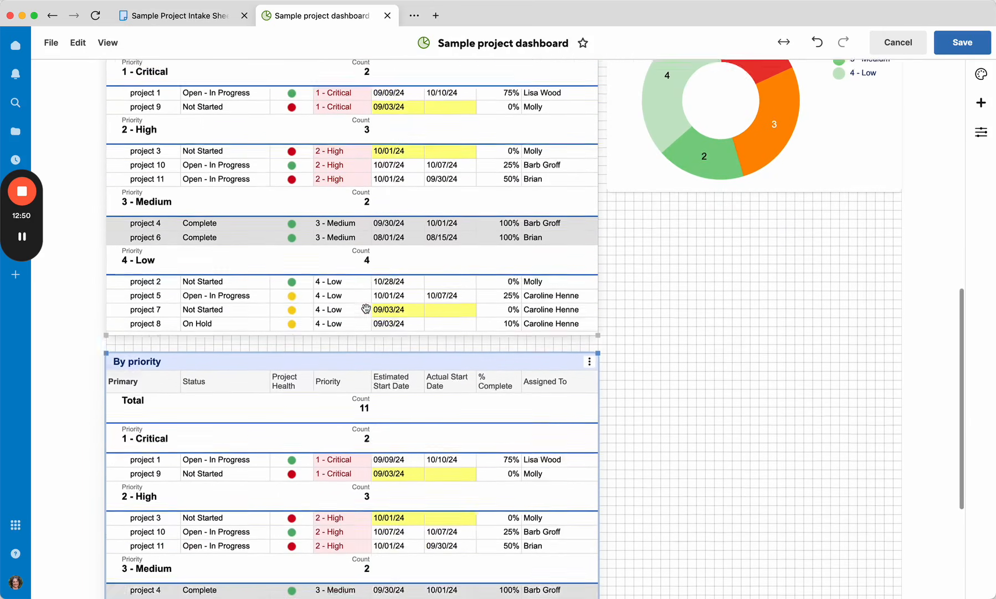
{"action": "scroll", "coordinate": [366, 309], "scroll_direction": "up", "scroll_amount": 11}
{"action": "scroll", "coordinate": [366, 308], "scroll_direction": "down", "scroll_amount": 9}
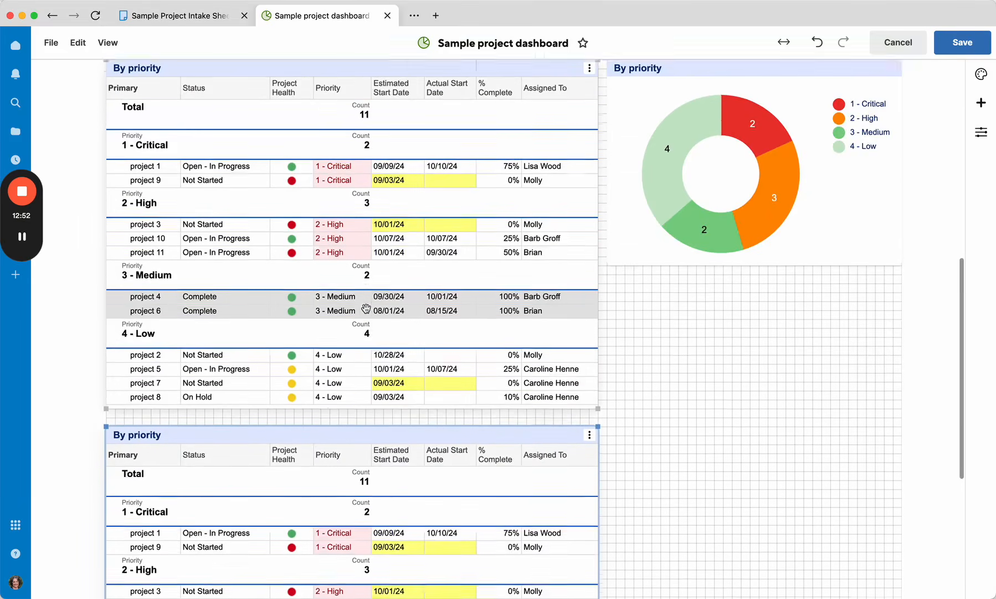
{"action": "double_click", "coordinate": [386, 306]}
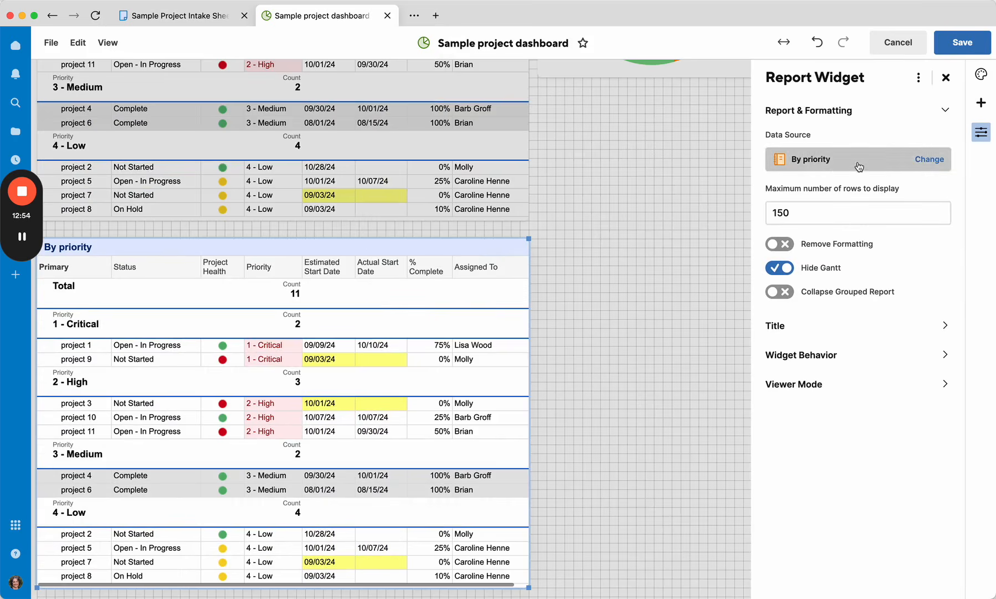
{"action": "left_click", "coordinate": [858, 161]}
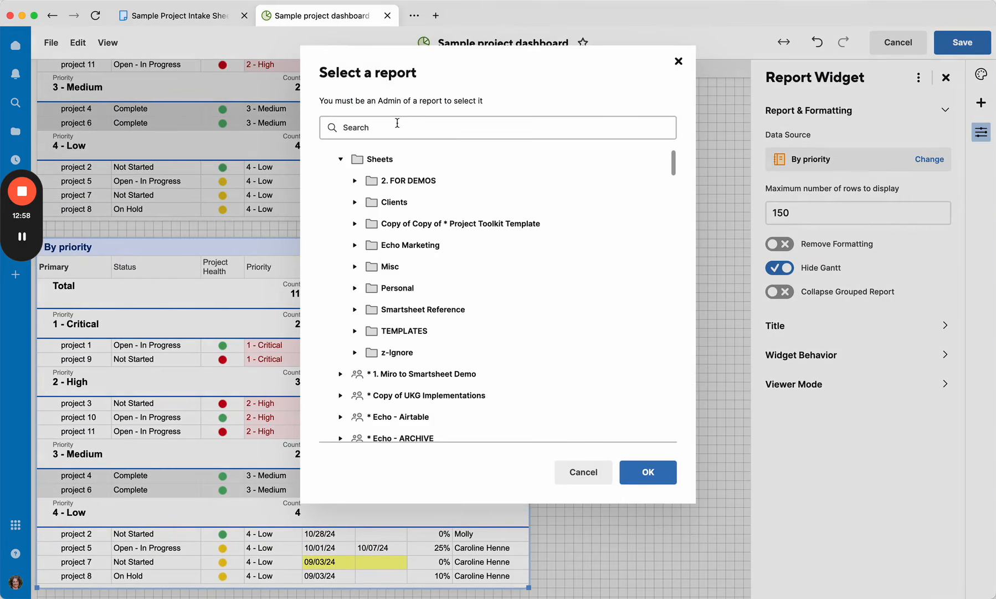
{"action": "left_click", "coordinate": [373, 180]}
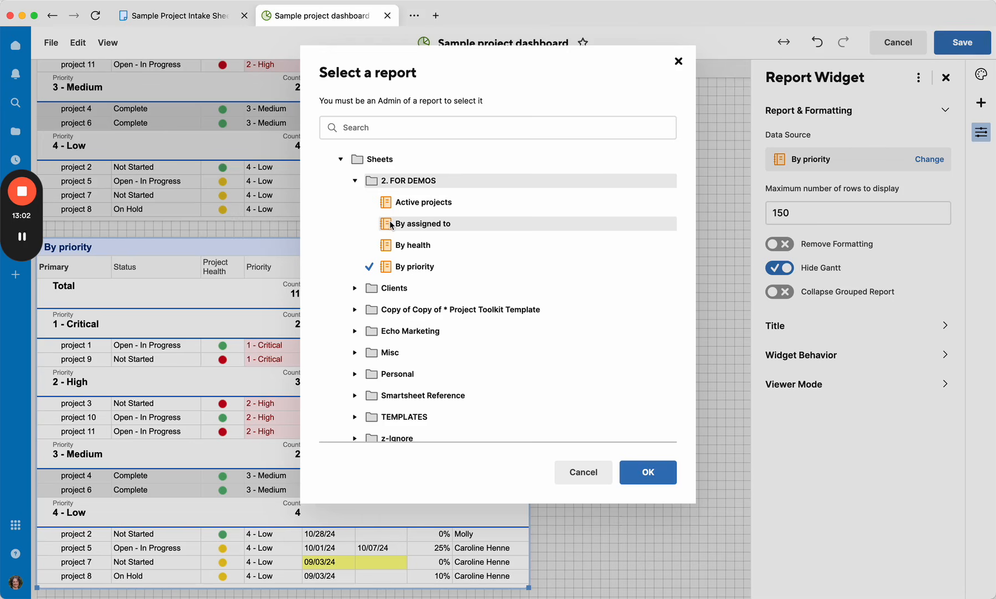
{"action": "left_click", "coordinate": [392, 225]}
{"action": "left_click", "coordinate": [647, 466]}
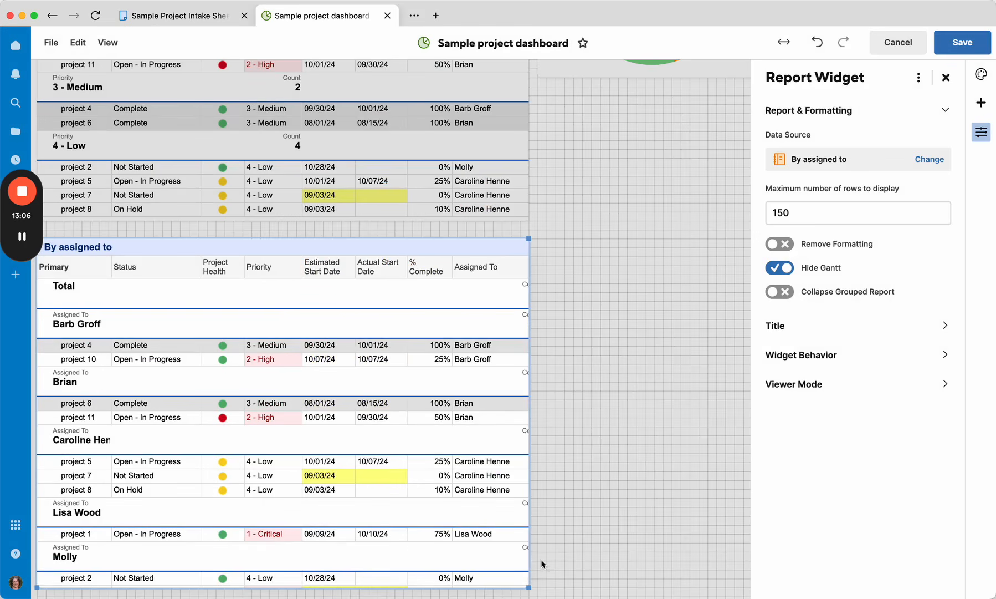
Step: Widen the By assigned to report widget and close its settings
{"action": "left_click_drag", "start_coordinate": [530, 588], "coordinate": [574, 578]}
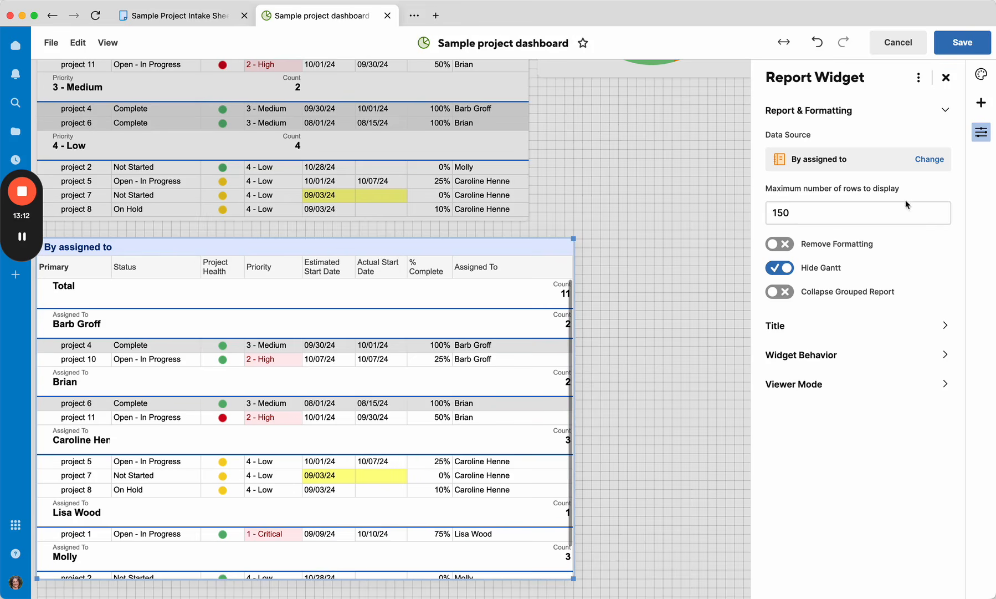
{"action": "left_click", "coordinate": [946, 81]}
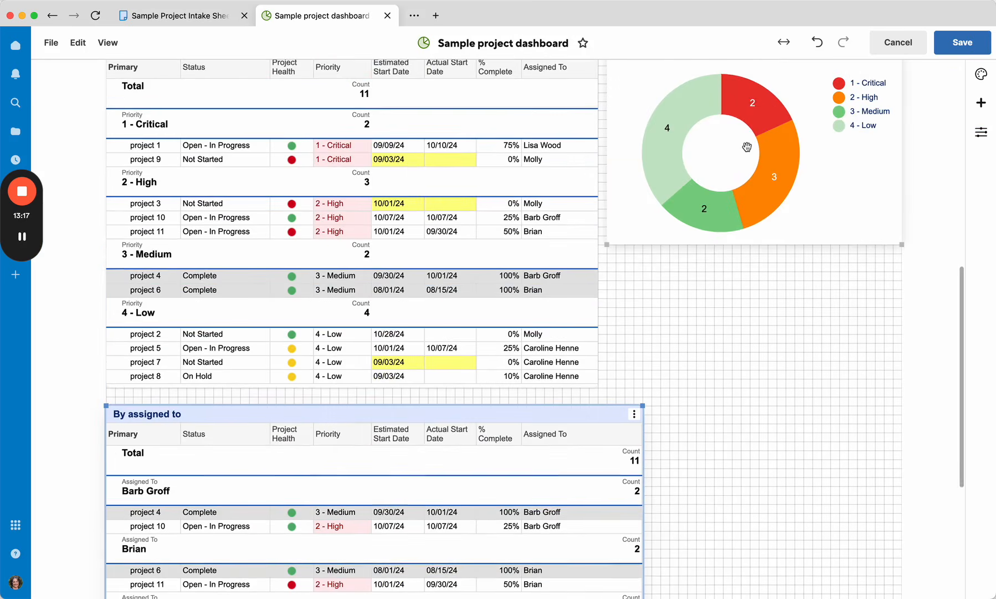
Step: Move the By assigned to widget up above the By priority report and chart
{"action": "scroll", "coordinate": [658, 352], "scroll_direction": "down", "scroll_amount": 5}
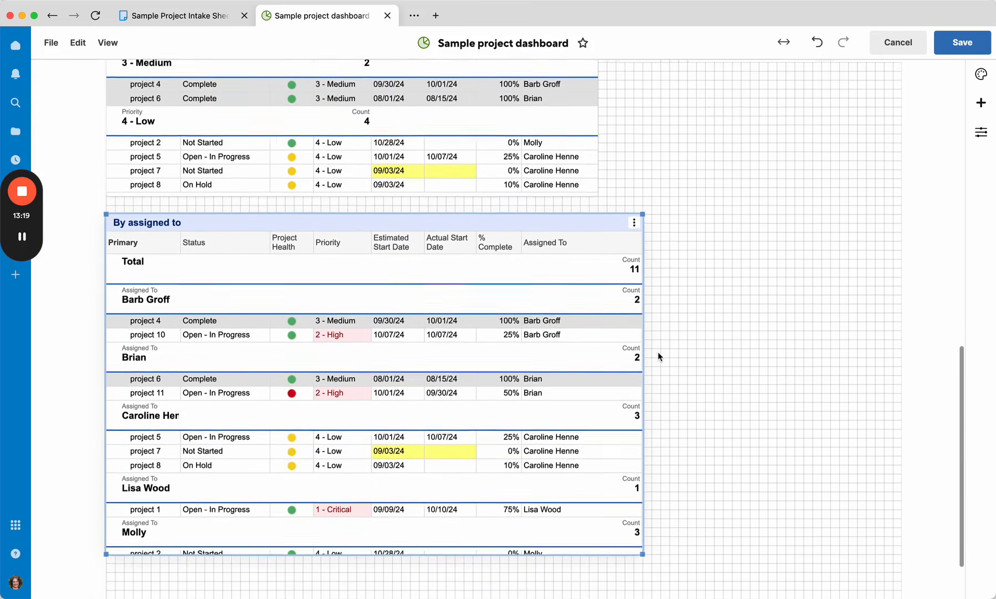
{"action": "scroll", "coordinate": [690, 292], "scroll_direction": "up", "scroll_amount": 7}
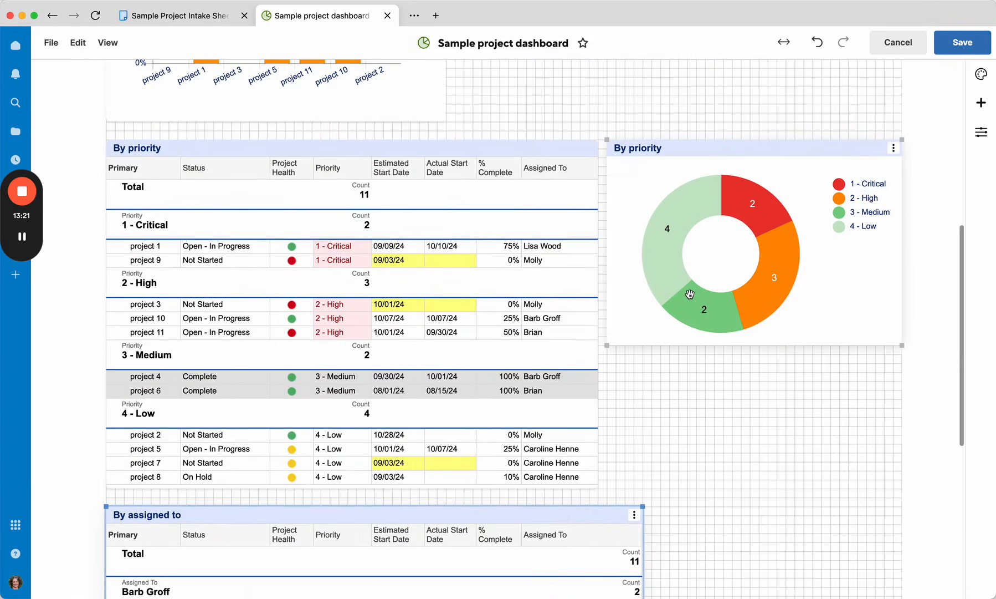
{"action": "left_click_drag", "start_coordinate": [369, 518], "coordinate": [349, 153]}
Step: Stretch the By assigned to widget wider across the dashboard grid
{"action": "scroll", "coordinate": [663, 260], "scroll_direction": "down", "scroll_amount": 3}
{"action": "left_click", "coordinate": [707, 370]}
{"action": "left_click_drag", "start_coordinate": [707, 370], "coordinate": [671, 336]}
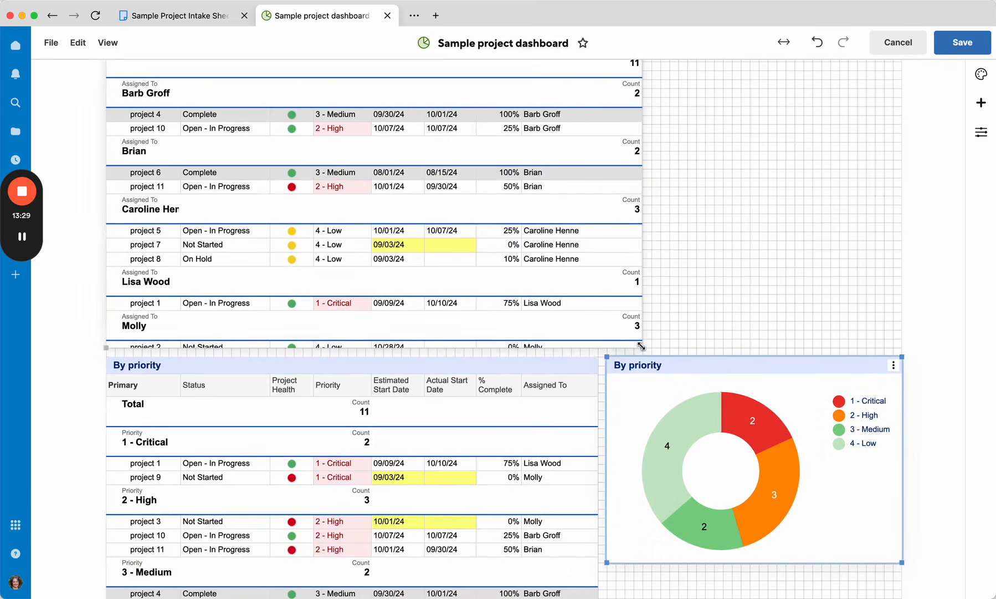
{"action": "scroll", "coordinate": [741, 374], "scroll_direction": "down", "scroll_amount": 4}
{"action": "scroll", "coordinate": [741, 374], "scroll_direction": "up", "scroll_amount": 10}
{"action": "left_click", "coordinate": [740, 374]}
{"action": "scroll", "coordinate": [740, 375], "scroll_direction": "up", "scroll_amount": 3}
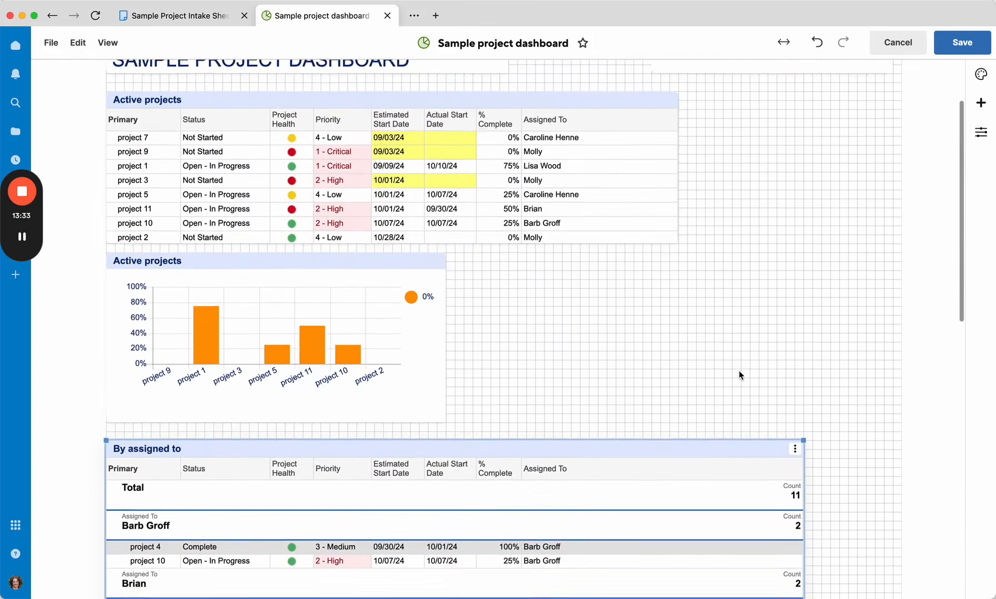
{"action": "scroll", "coordinate": [740, 374], "scroll_direction": "down", "scroll_amount": 15}
{"action": "left_click", "coordinate": [727, 424]}
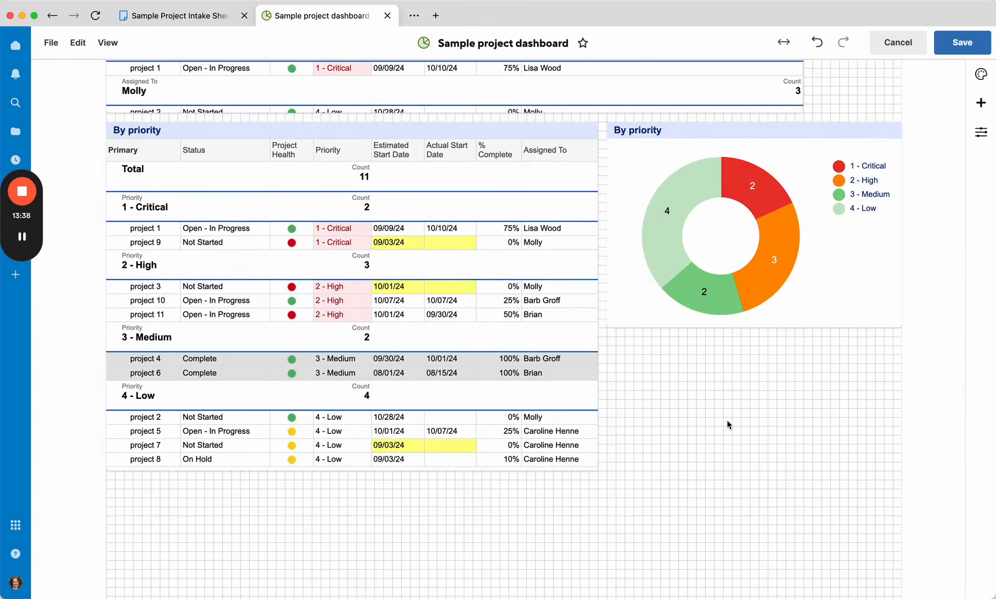
Step: Save the dashboard
{"action": "scroll", "coordinate": [728, 424], "scroll_direction": "up", "scroll_amount": 15}
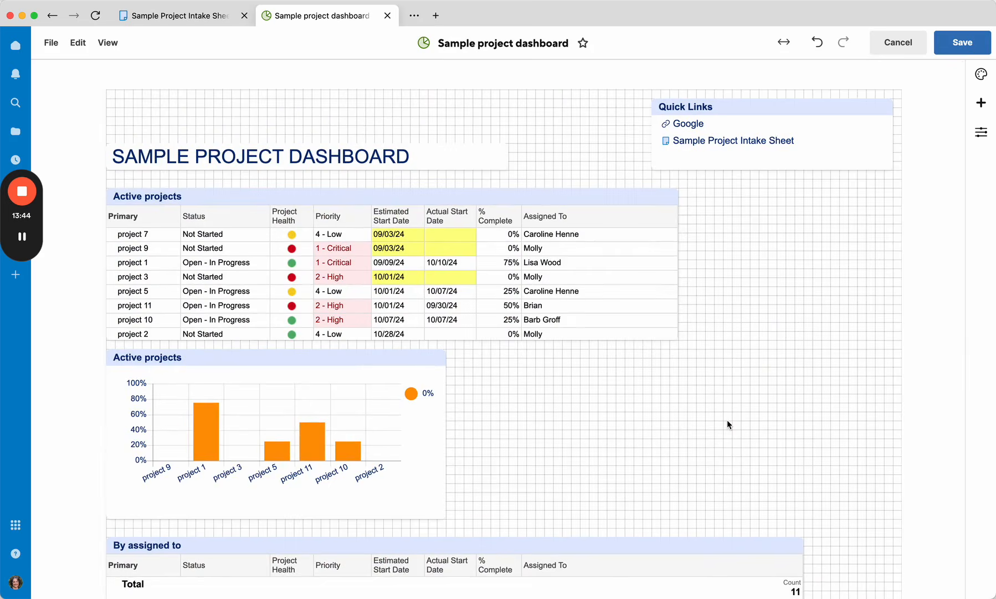
{"action": "scroll", "coordinate": [727, 425], "scroll_direction": "down", "scroll_amount": 1}
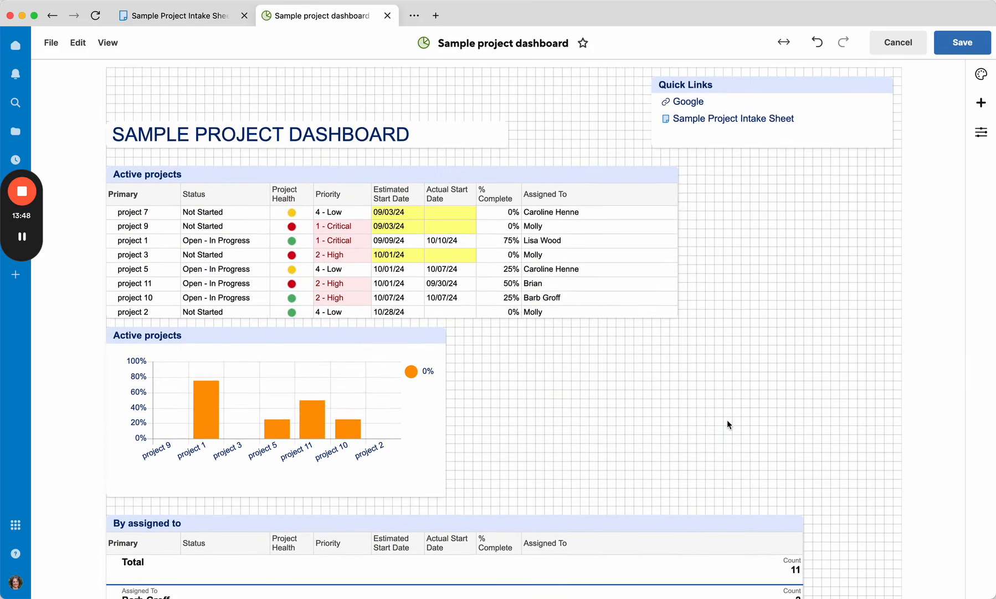
{"action": "left_click", "coordinate": [537, 282]}
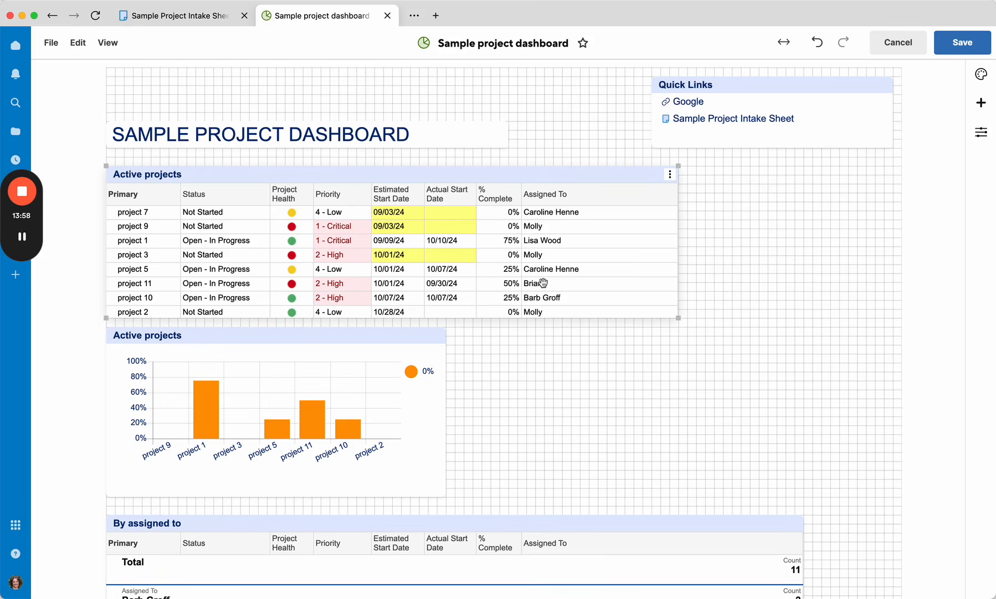
{"action": "scroll", "coordinate": [543, 283], "scroll_direction": "up", "scroll_amount": 1}
{"action": "scroll", "coordinate": [543, 282], "scroll_direction": "down", "scroll_amount": 10}
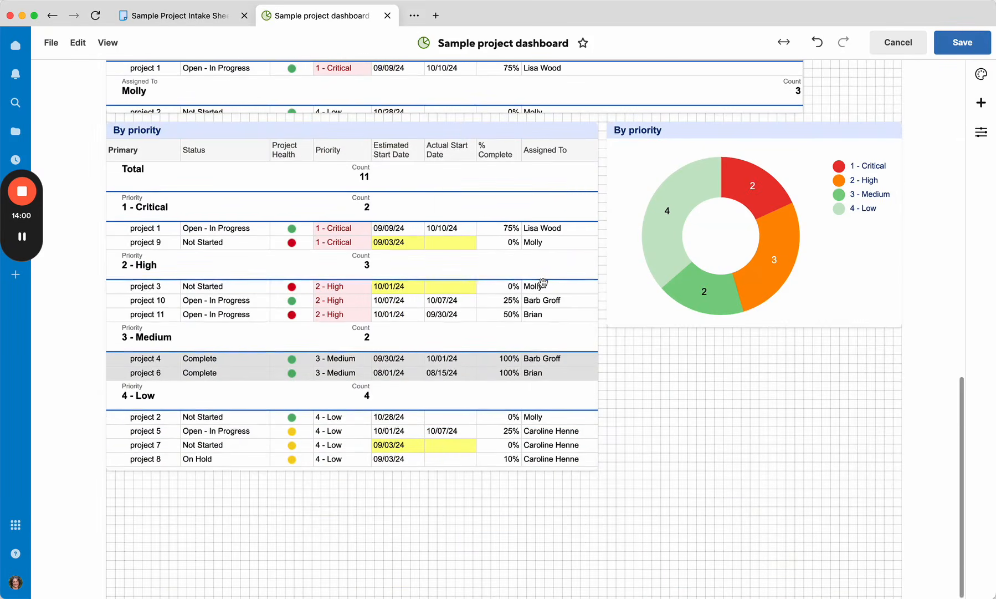
{"action": "scroll", "coordinate": [543, 283], "scroll_direction": "up", "scroll_amount": 10}
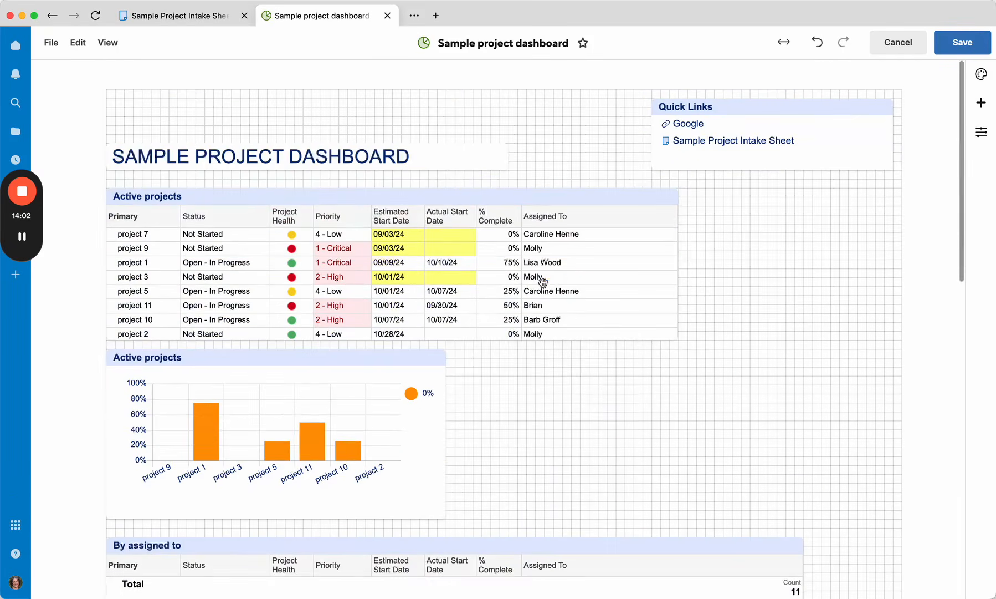
{"action": "left_click", "coordinate": [954, 49]}
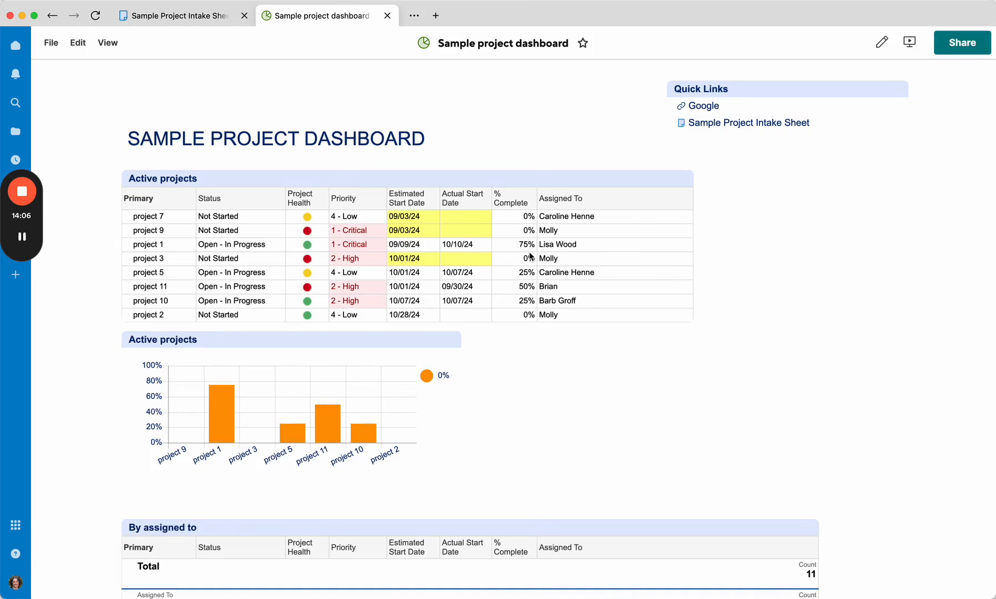
Step: Open the By assigned to report from its dashboard widget, widen its Assigned To column and save the report
{"action": "scroll", "coordinate": [319, 404], "scroll_direction": "down", "scroll_amount": 5}
{"action": "left_click", "coordinate": [421, 397]}
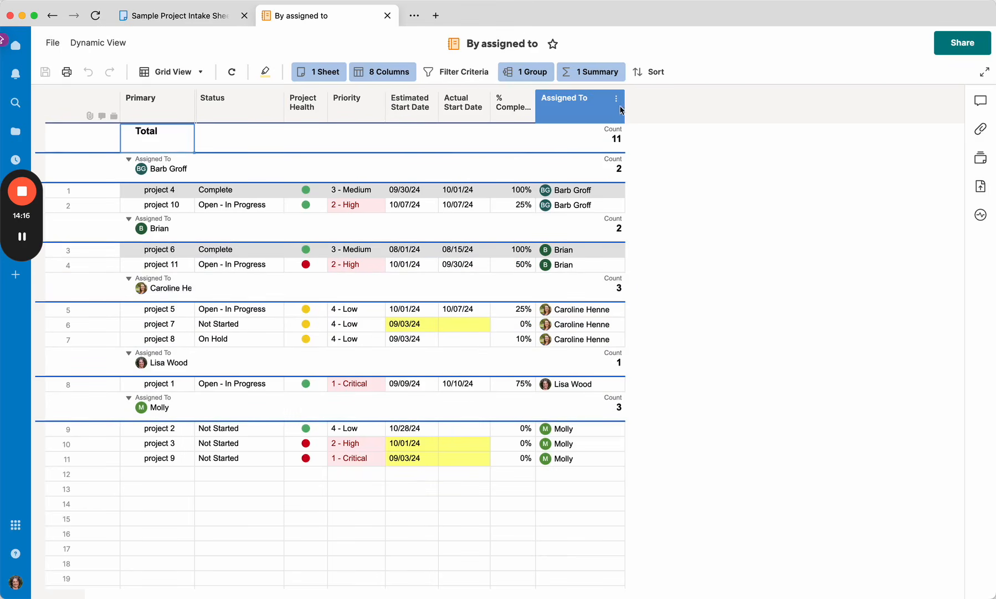
{"action": "left_click_drag", "start_coordinate": [624, 109], "coordinate": [657, 111]}
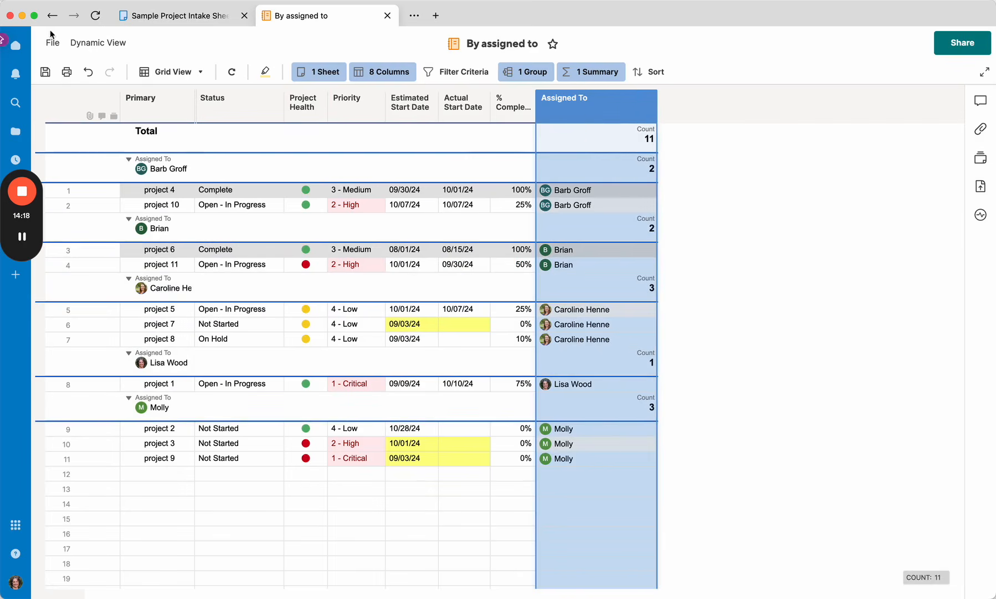
{"action": "left_click", "coordinate": [47, 73]}
Step: Return to the dashboard and scroll through its widgets to review the layout
{"action": "left_click", "coordinate": [52, 16]}
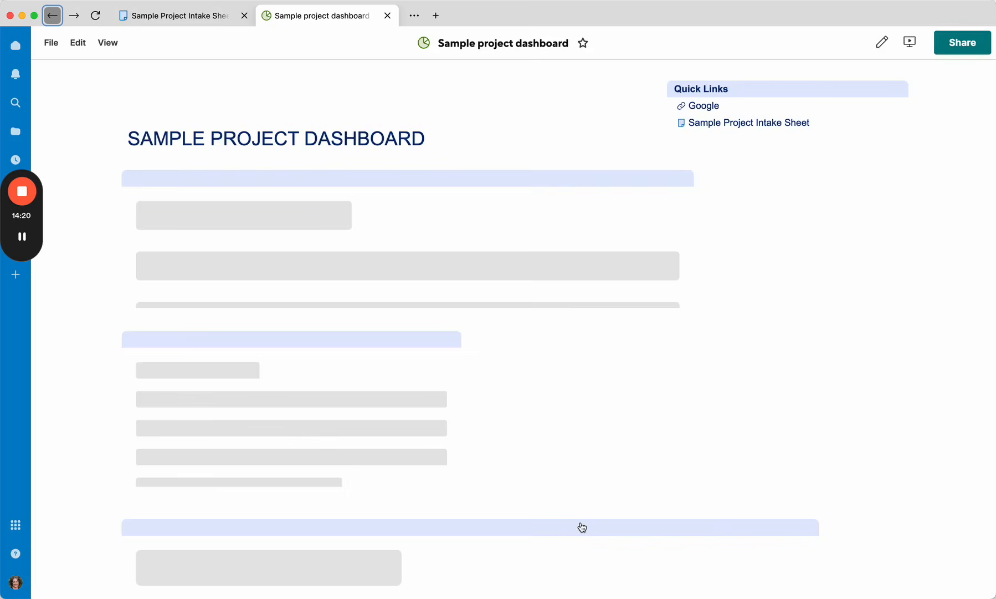
{"action": "scroll", "coordinate": [582, 527], "scroll_direction": "down", "scroll_amount": 10}
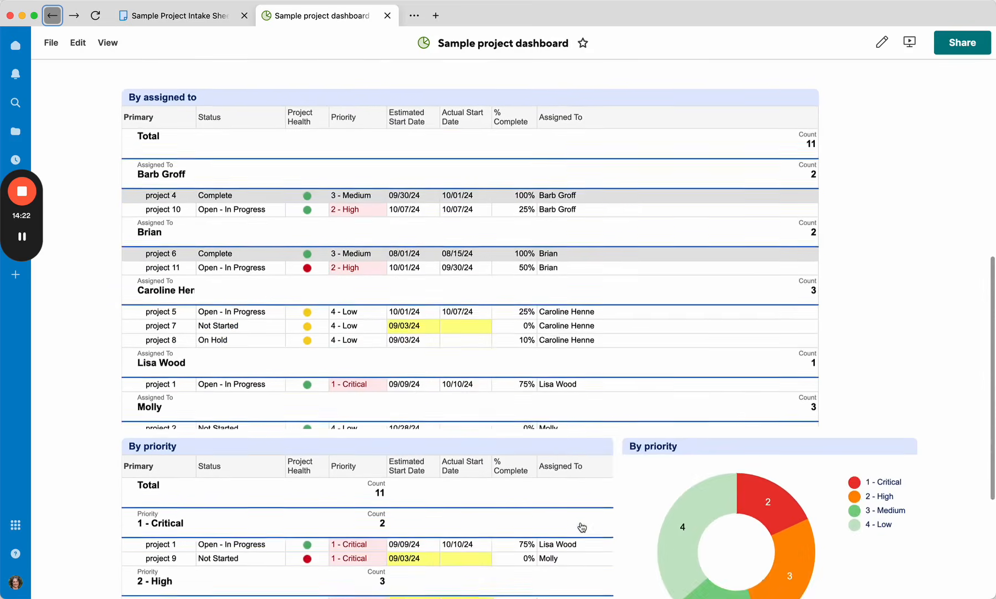
{"action": "scroll", "coordinate": [582, 525], "scroll_direction": "down", "scroll_amount": 5}
{"action": "scroll", "coordinate": [581, 526], "scroll_direction": "down", "scroll_amount": 1}
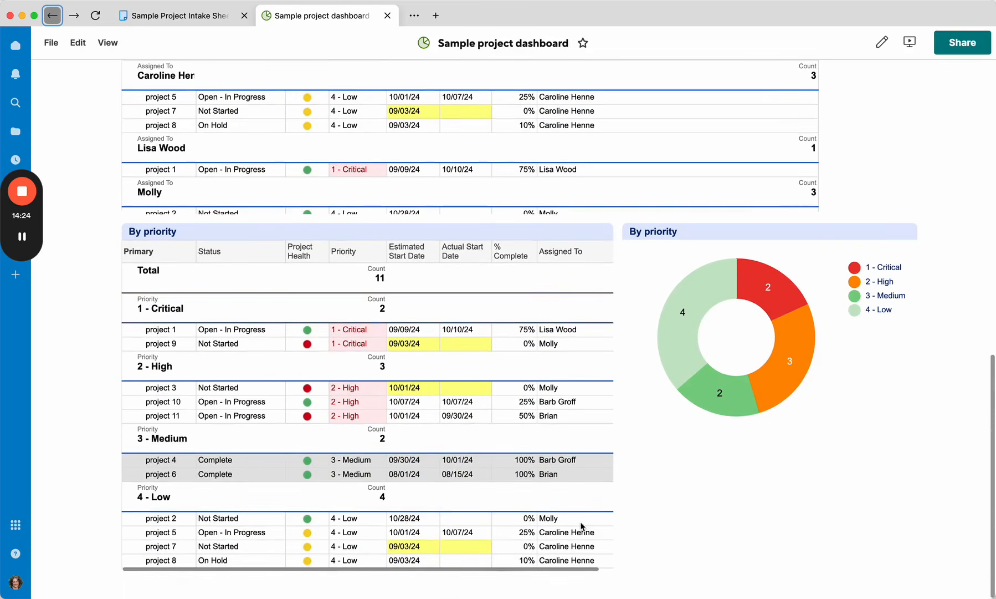
{"action": "scroll", "coordinate": [581, 525], "scroll_direction": "up", "scroll_amount": 15}
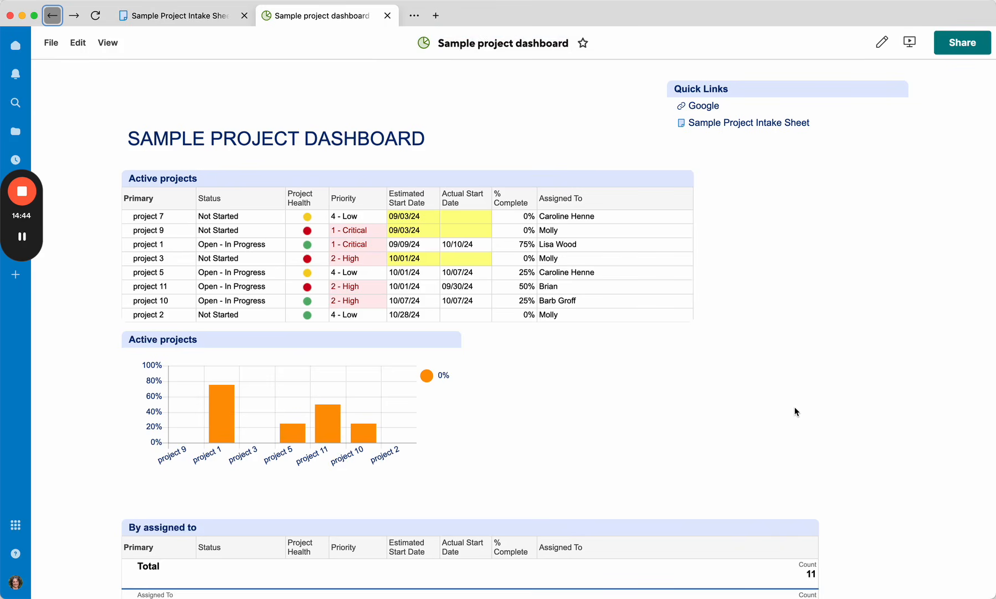
{"action": "mouse_move", "coordinate": [24, 192]}
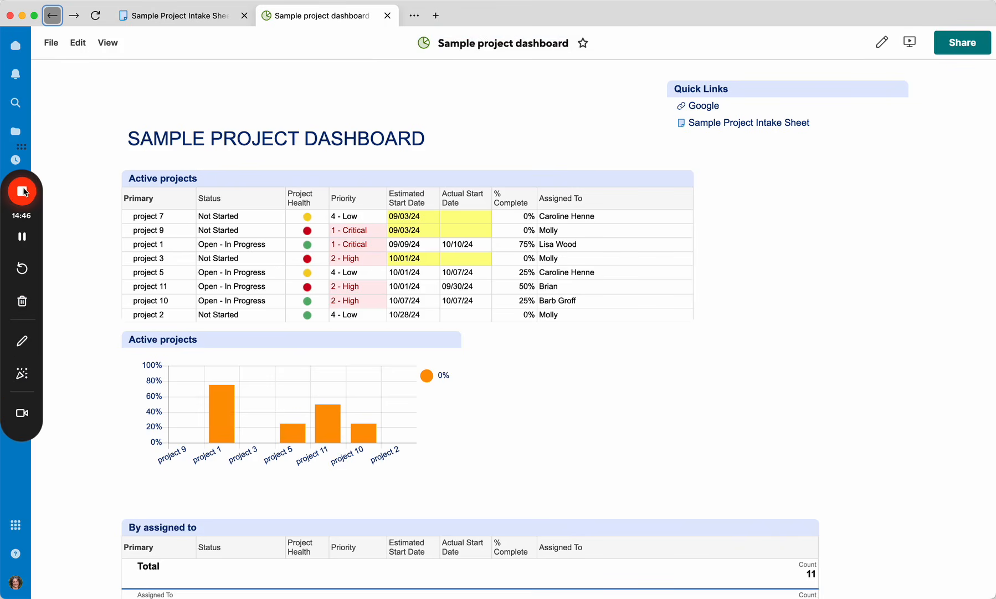